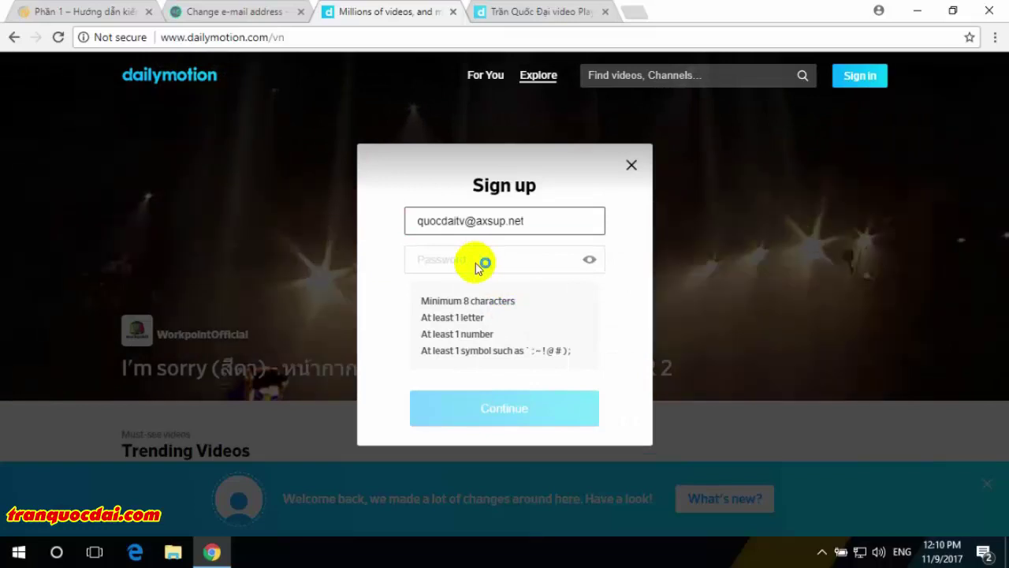
- Enter a valid account password, continue, and tick the bus pictures in the reCAPTCHA check
left_click(469, 262)
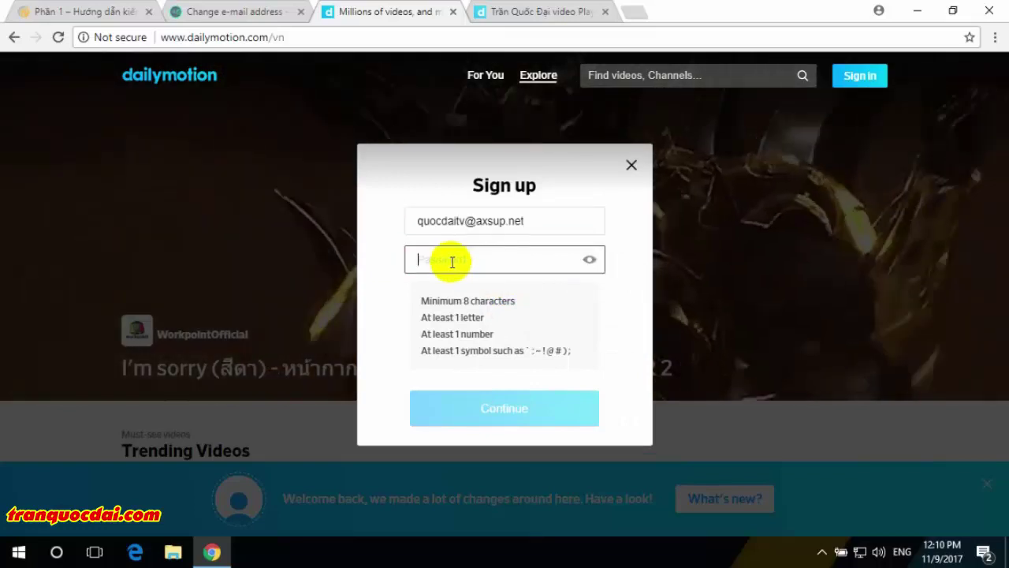
type("•••••••")
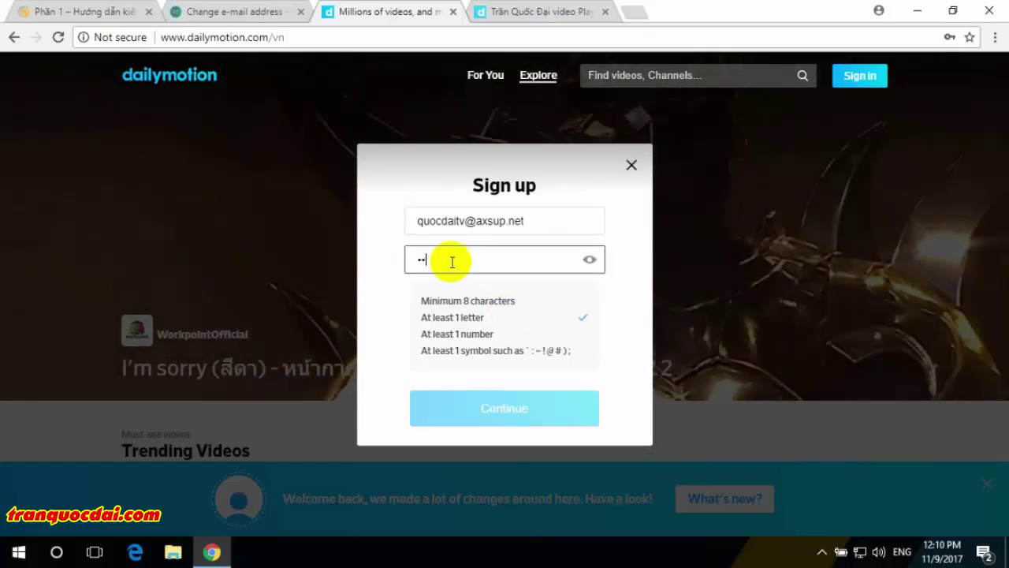
type("•••")
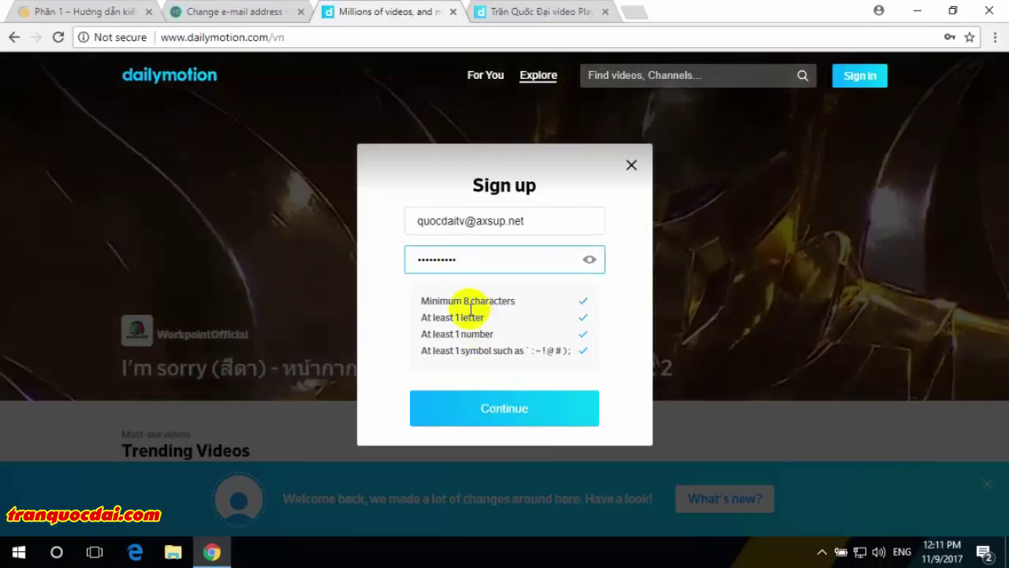
left_click(483, 404)
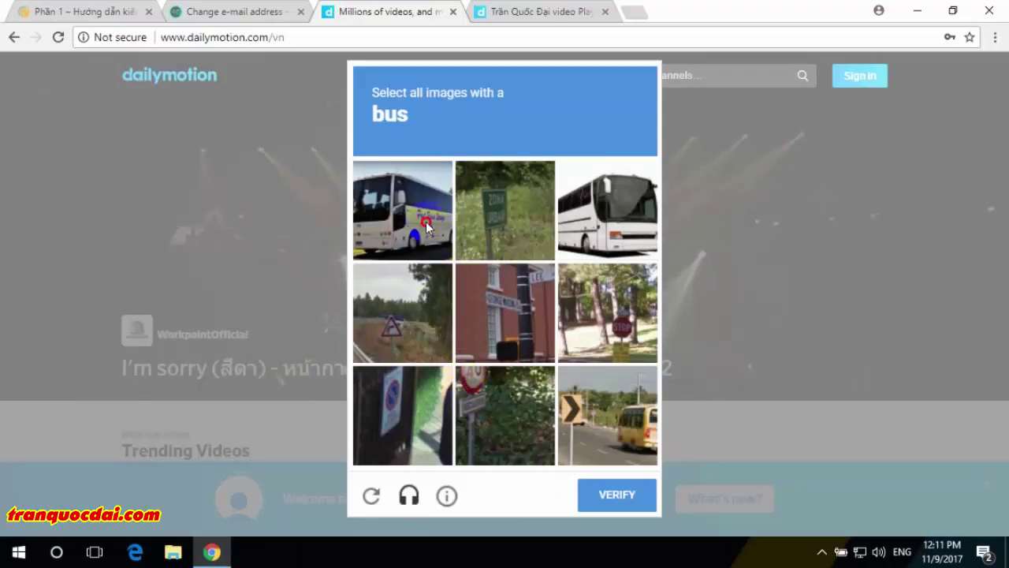
left_click(604, 228)
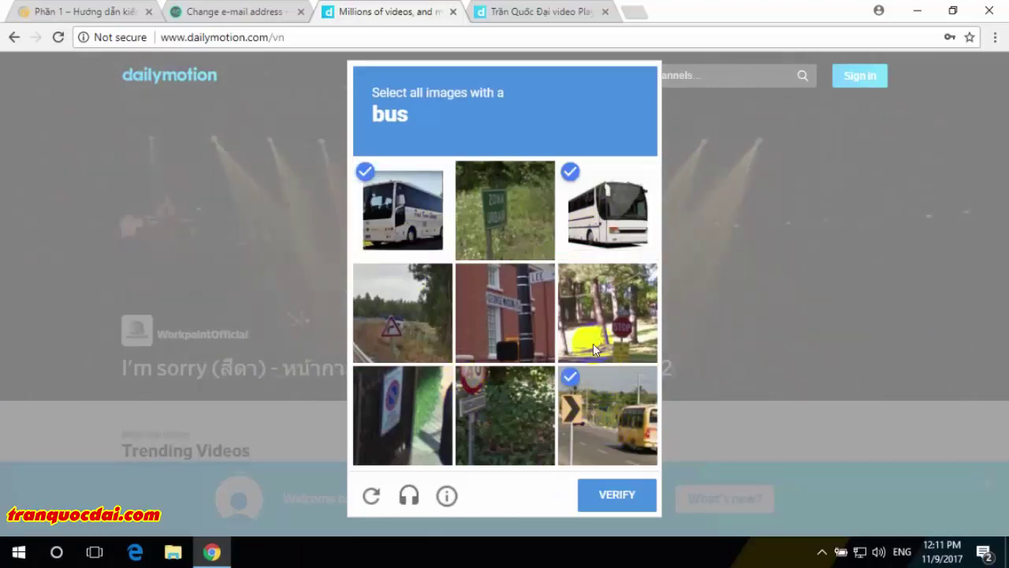
left_click(613, 446)
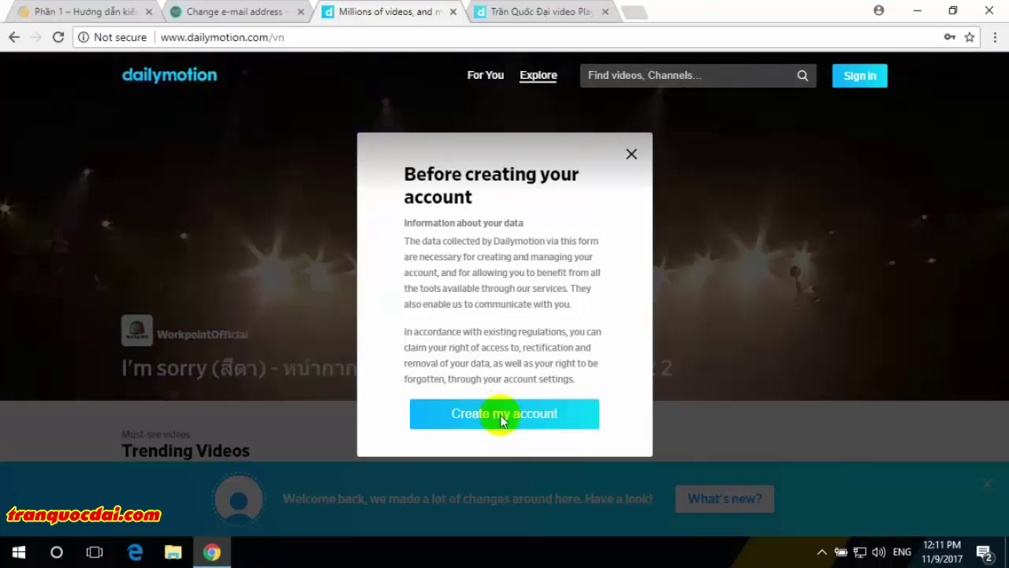
- Create the Dailymotion account, dismiss the error notice, and open account Settings from the avatar menu
left_click(503, 414)
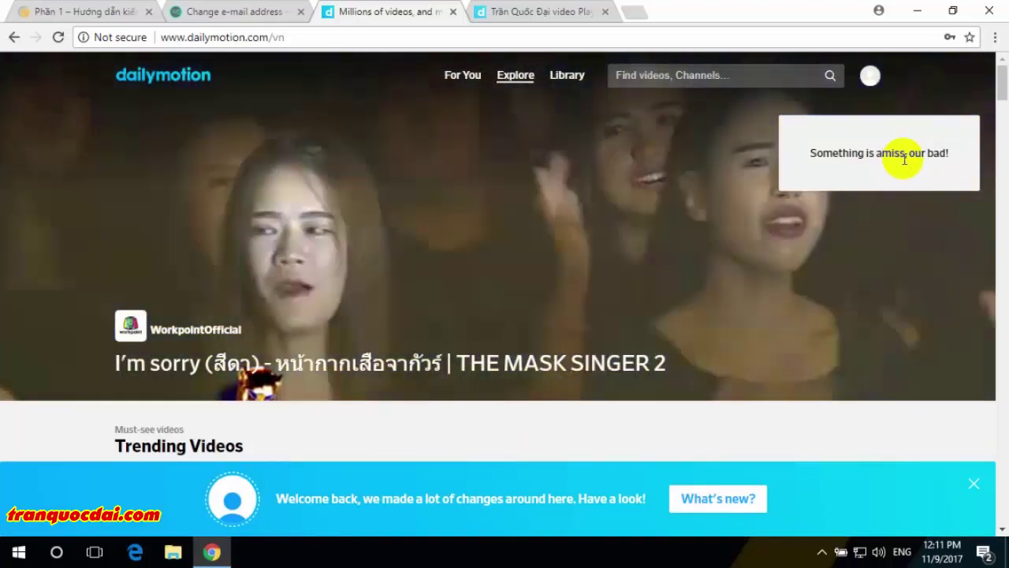
left_click(872, 79)
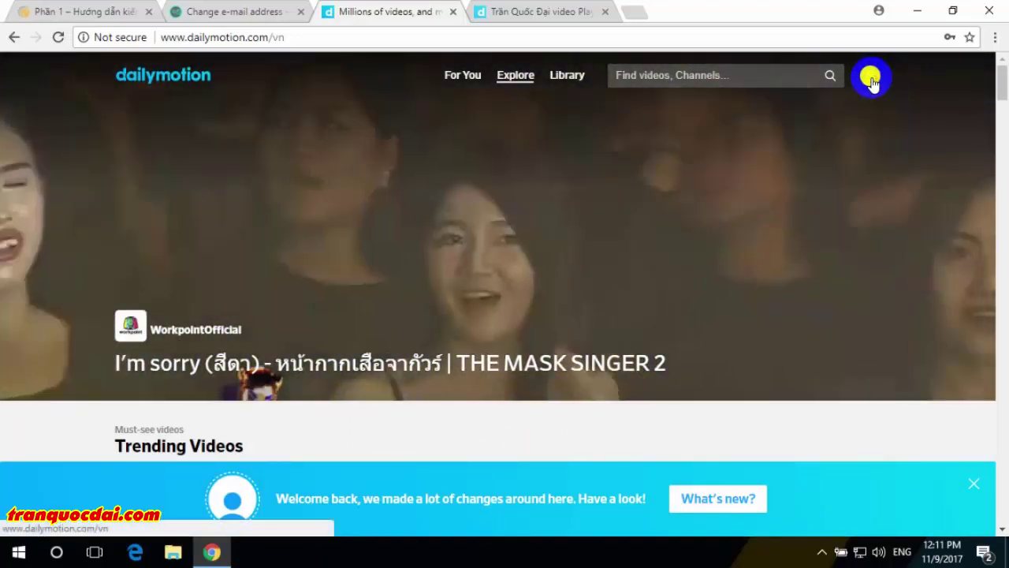
left_click(871, 78)
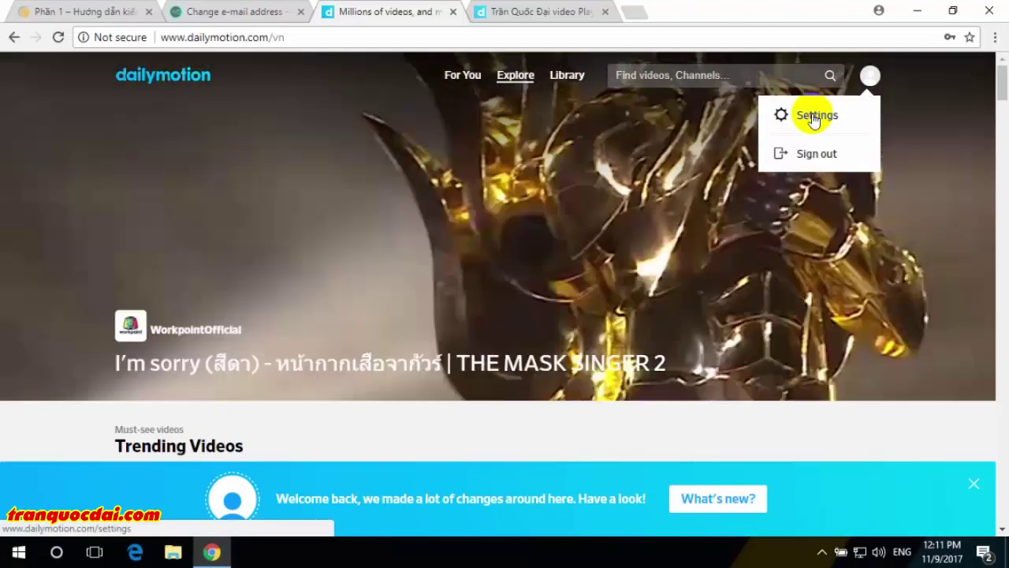
left_click(814, 119)
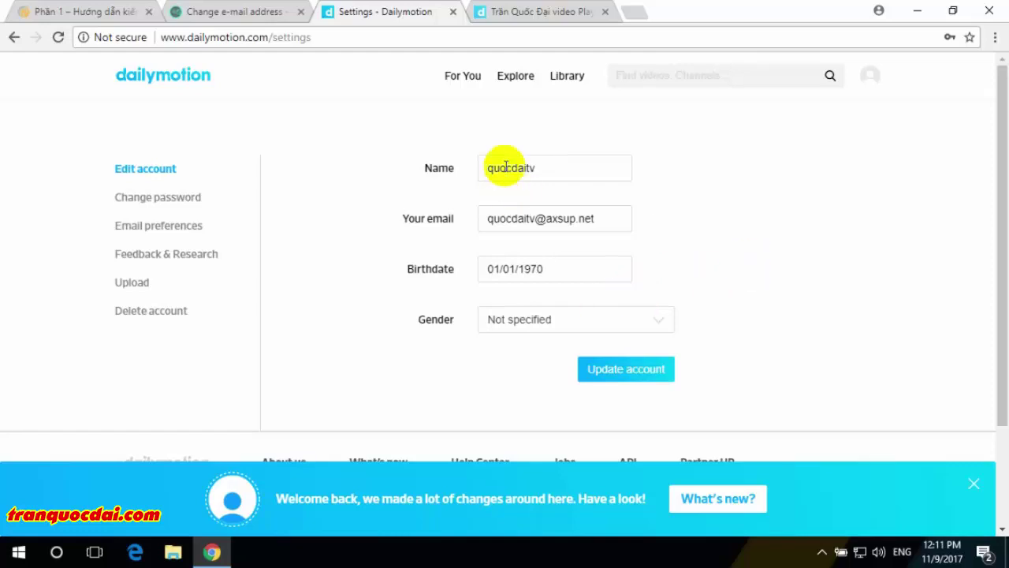
- Select the current display name, close the welcome banner, and return to the Temp Mail tab
left_click_drag(539, 166, 455, 168)
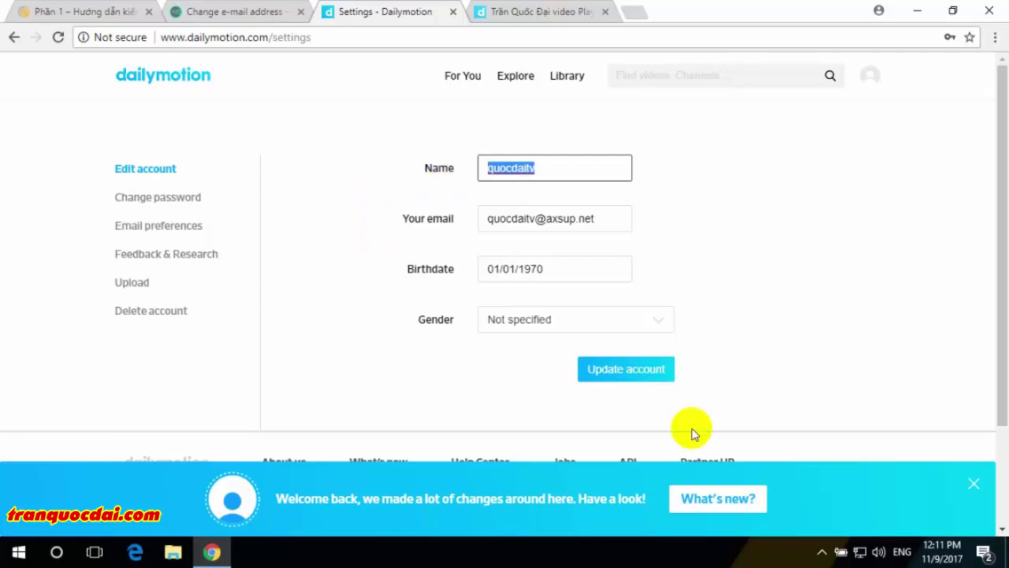
left_click(976, 484)
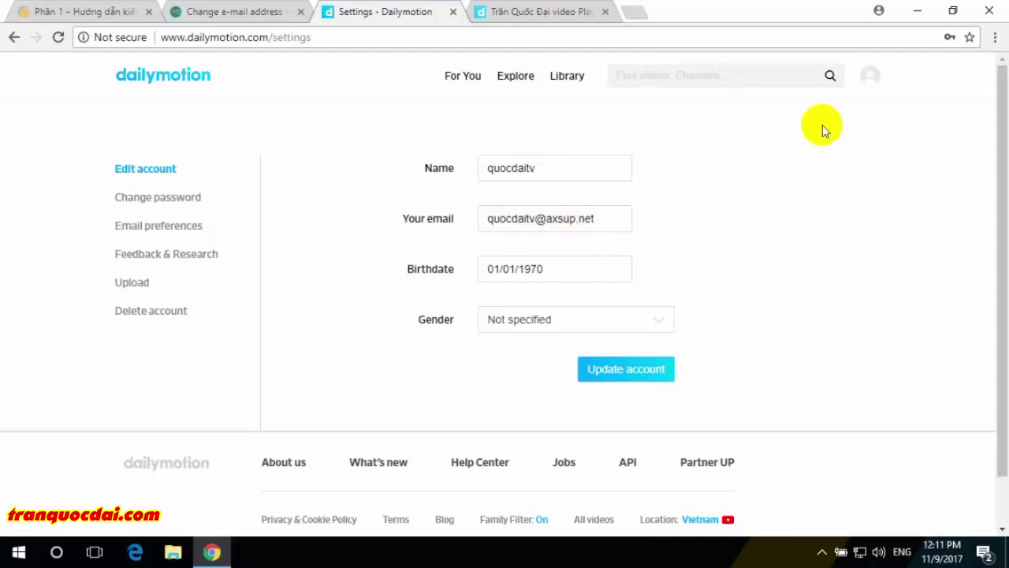
left_click(867, 85)
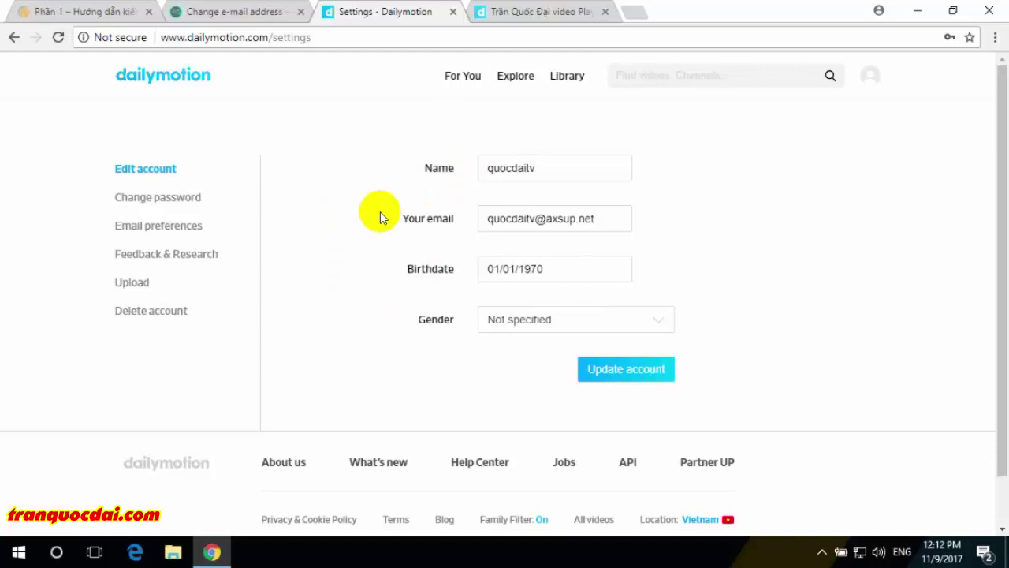
left_click(251, 17)
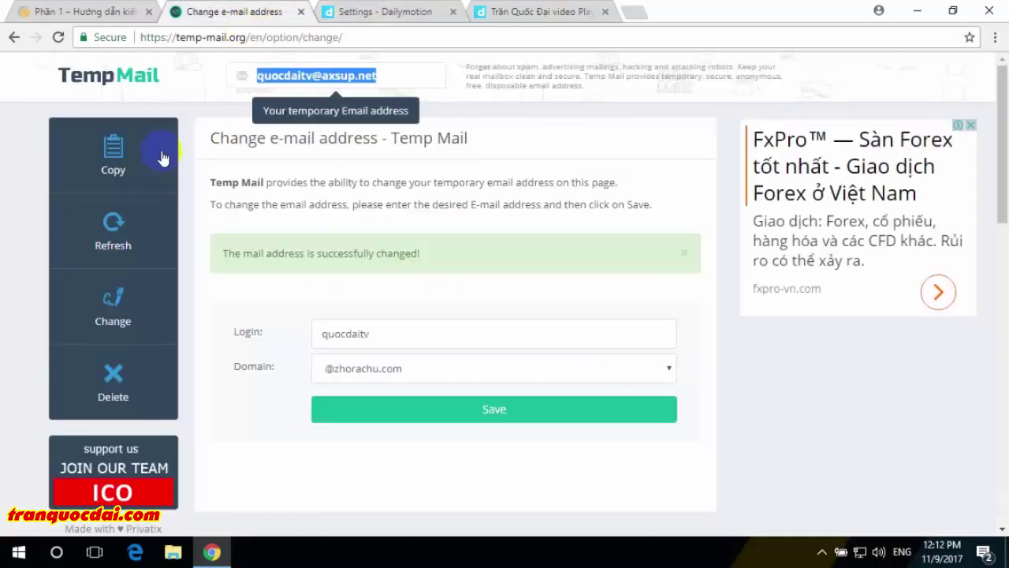
- Refresh the Temp Mail inbox, then close the extra Dailymotion channel tab
left_click(123, 226)
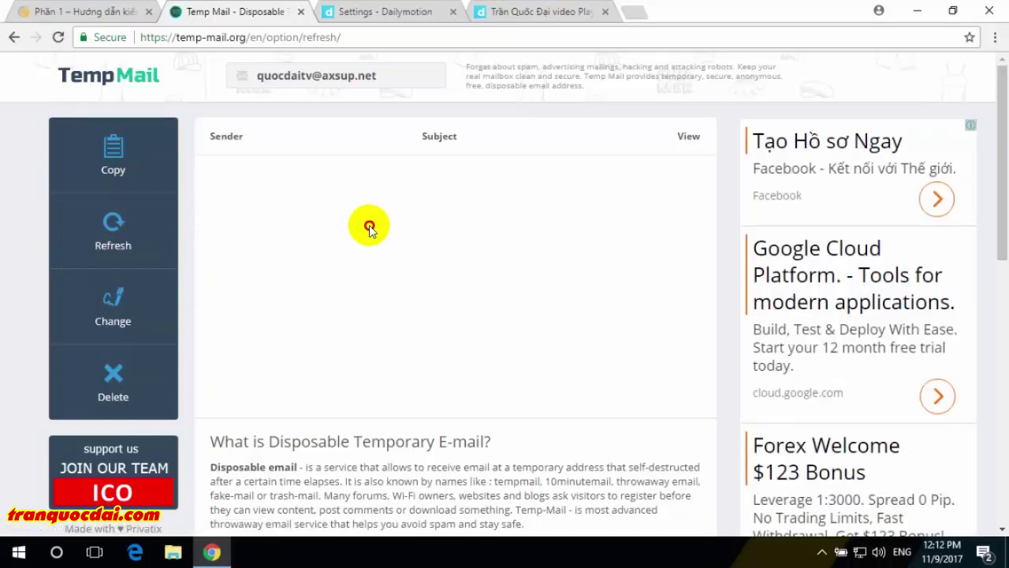
left_click(512, 18)
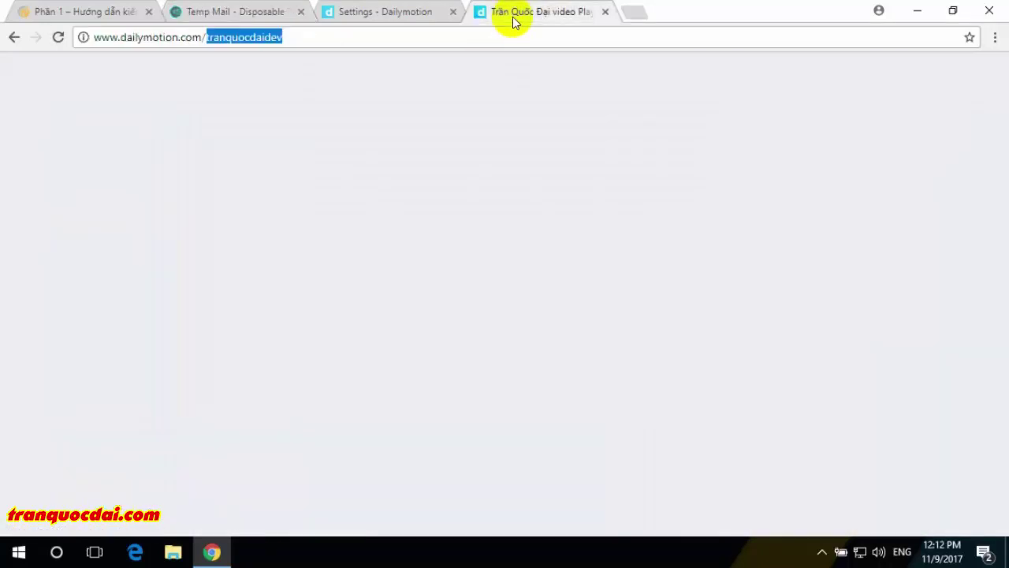
left_click(605, 12)
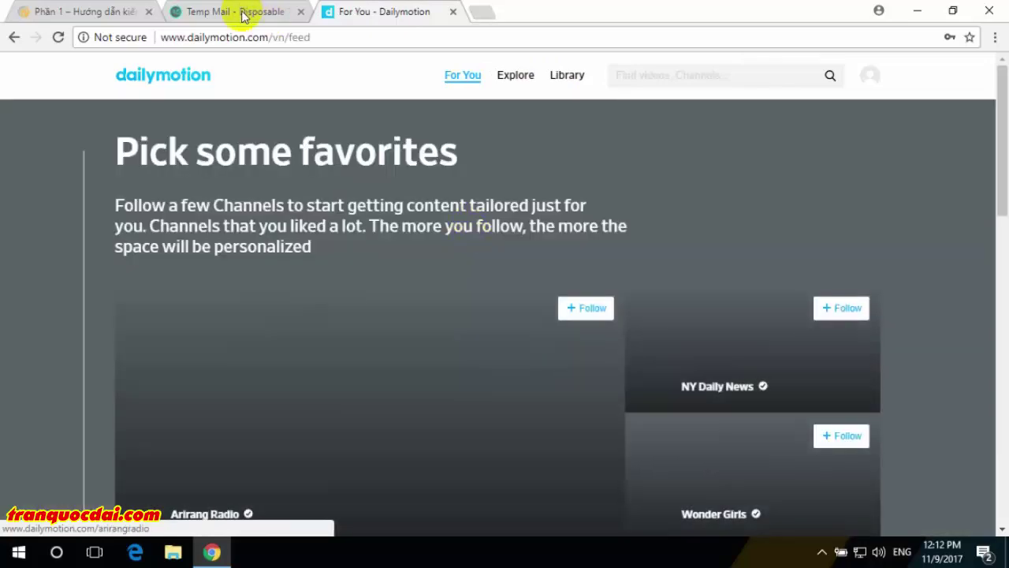
- In the tutorial blog article, scroll to and select the 'Cầu hình tài khoản Dailymotion' heading
left_click(243, 16)
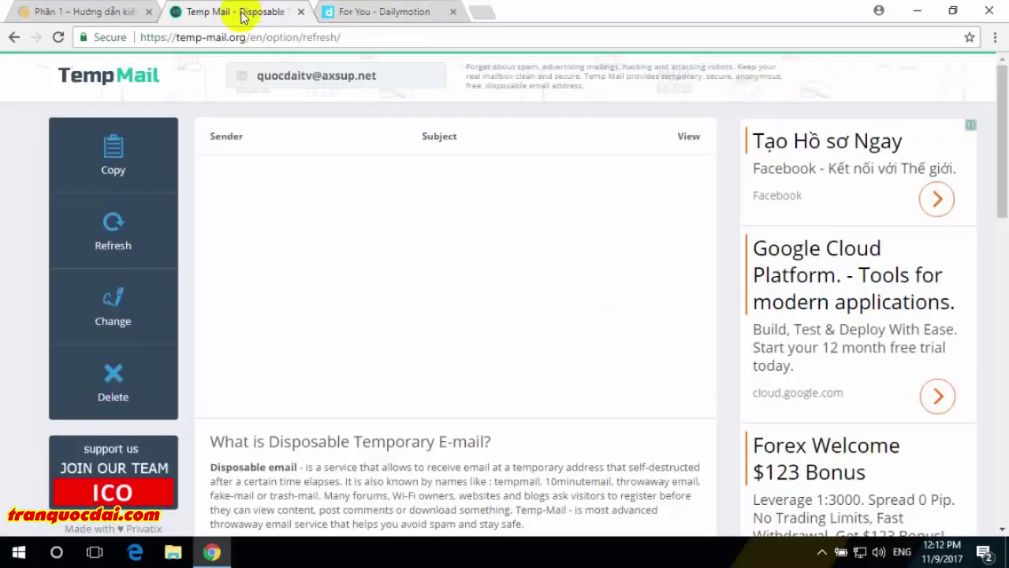
left_click(383, 14)
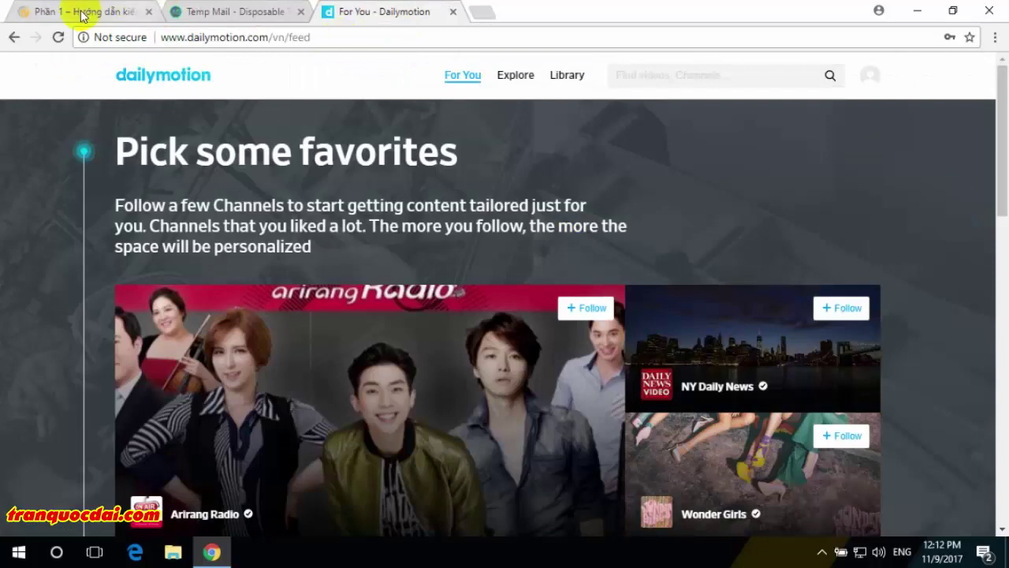
left_click(82, 12)
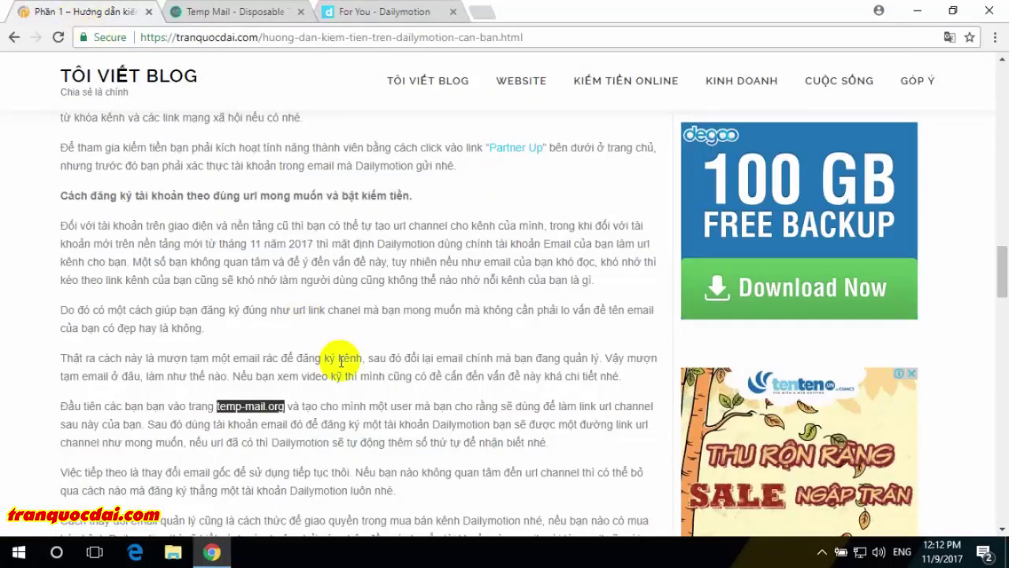
scroll(341, 360, "down", 4)
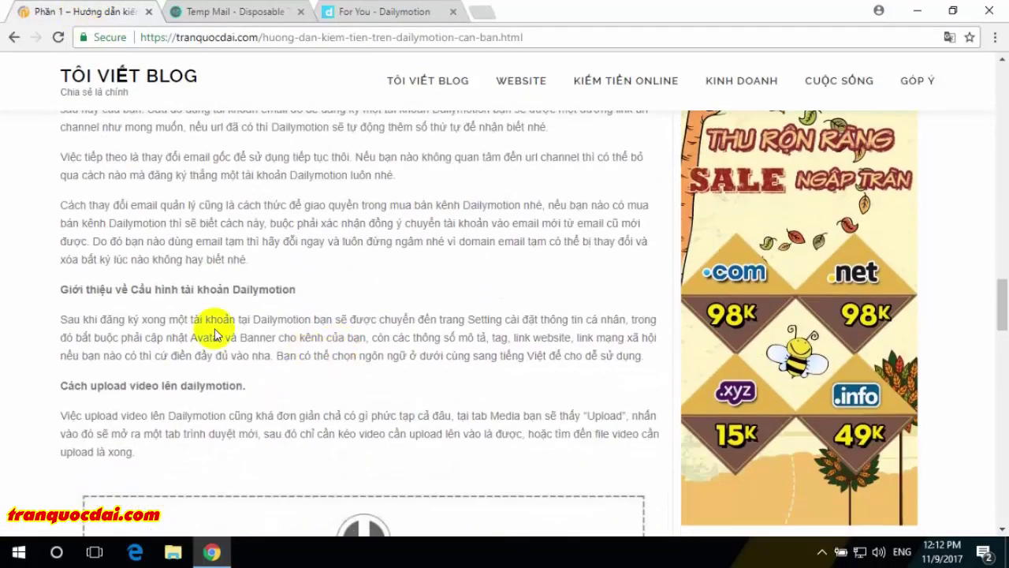
left_click_drag(131, 290, 306, 301)
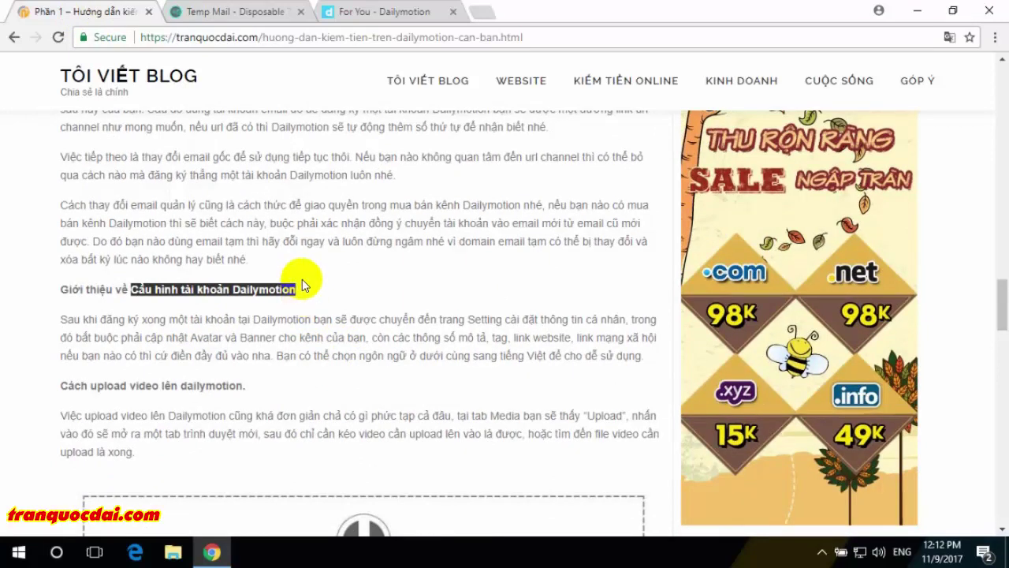
- Return to the Dailymotion For You feed and scroll down to its footer links
left_click(391, 12)
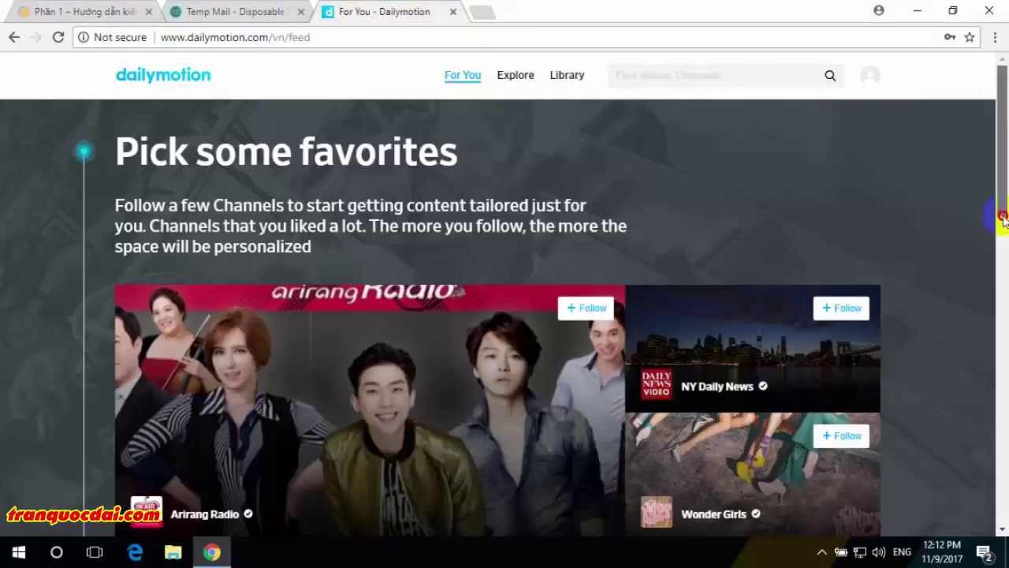
left_click(1002, 437)
left_click(1003, 437)
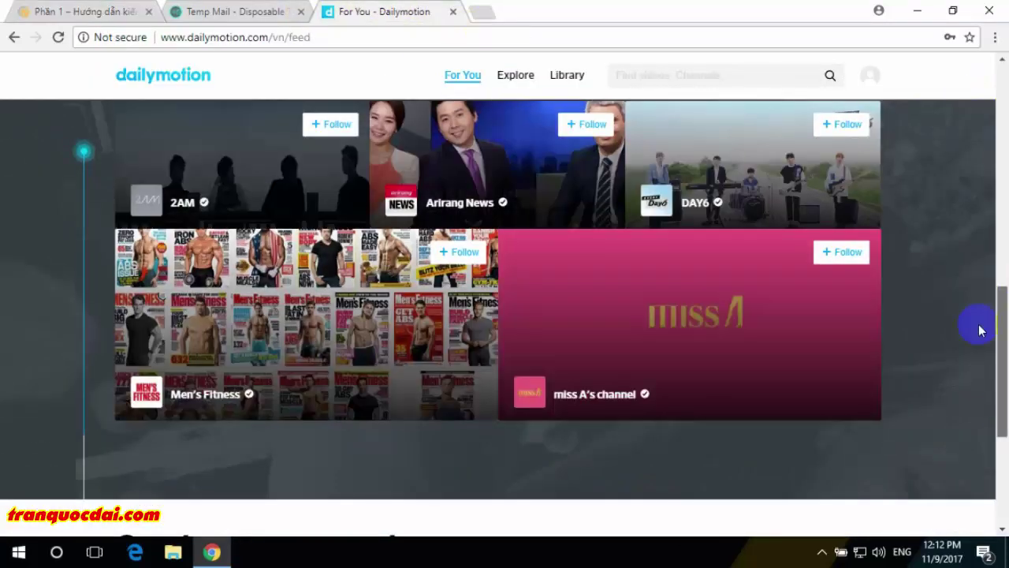
scroll(980, 327, "down", 4)
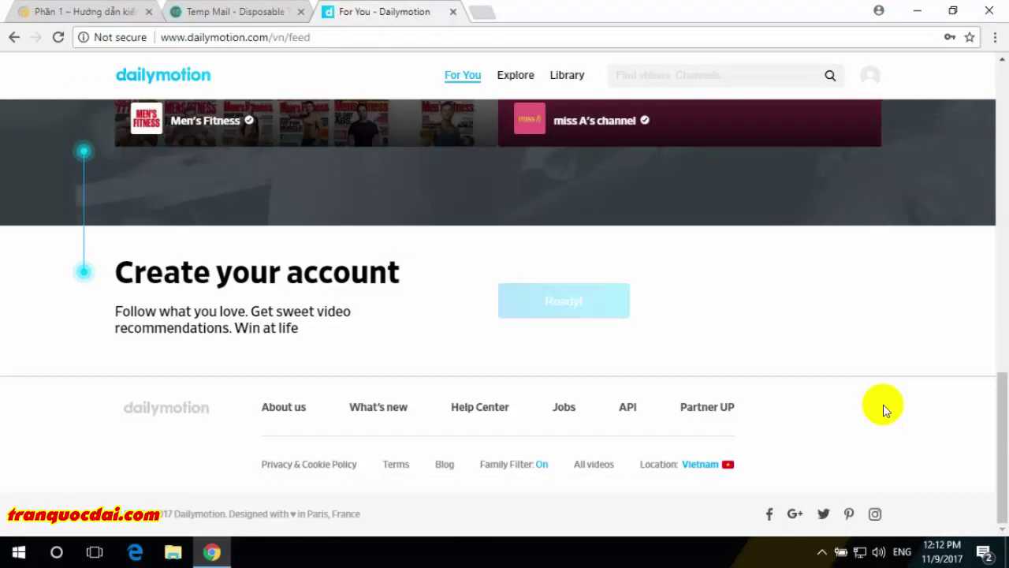
- Open Partner UP, choose Become a partner, and select the email address awaiting verification
left_click(716, 409)
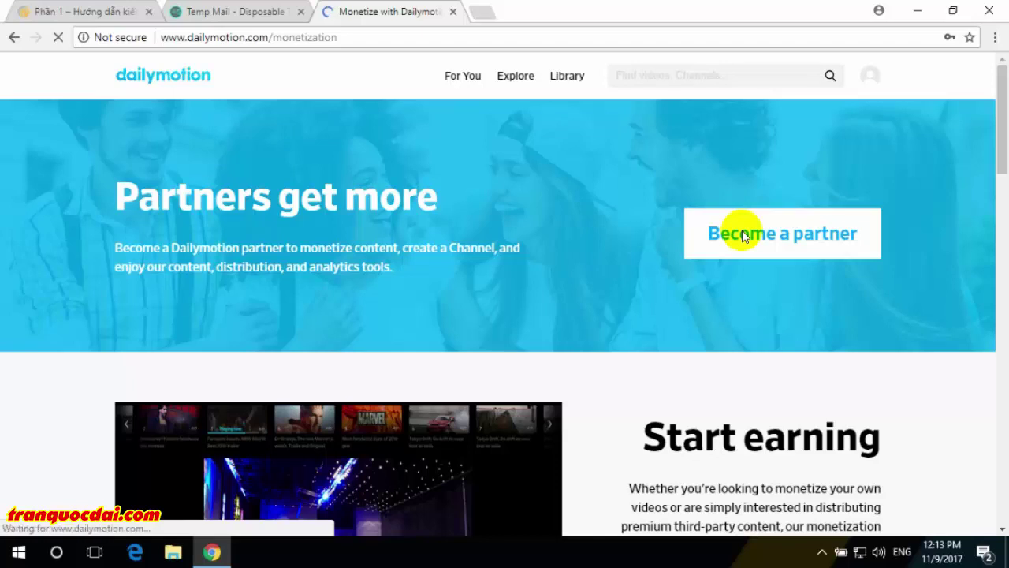
left_click(742, 235)
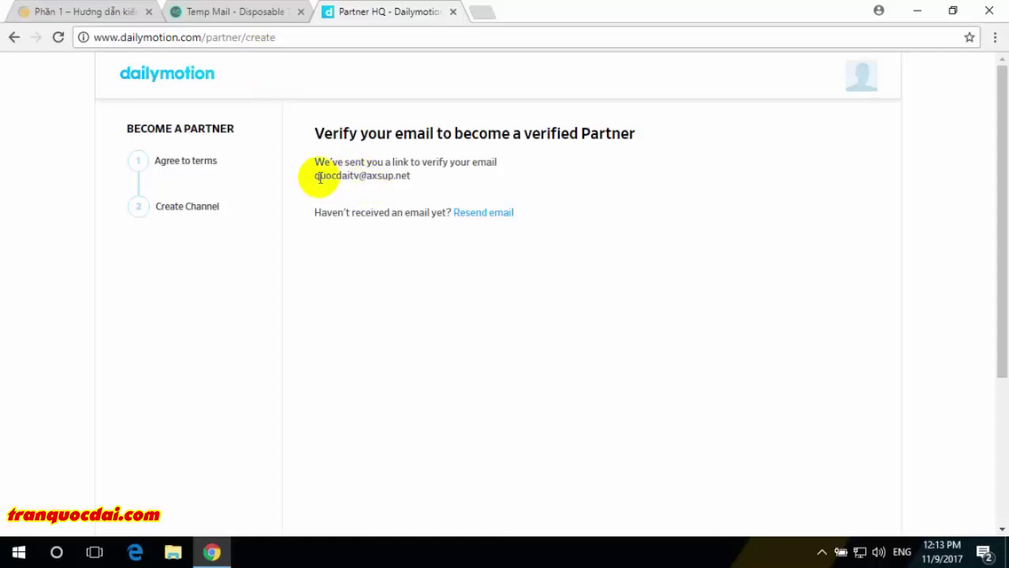
left_click_drag(320, 175, 448, 182)
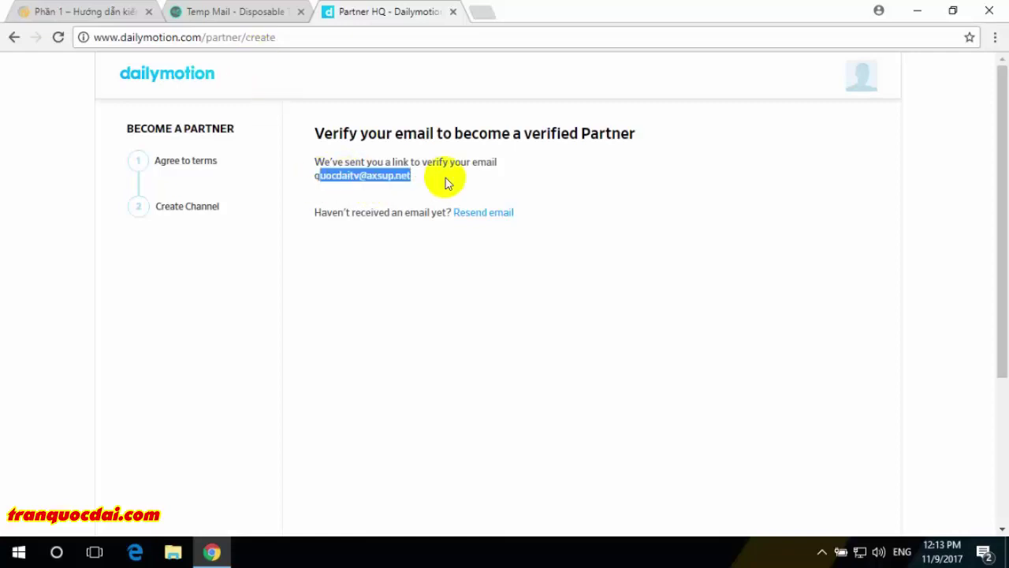
left_click(225, 11)
- Reload and refresh the Temp Mail inbox to check for the verification email
left_click(58, 37)
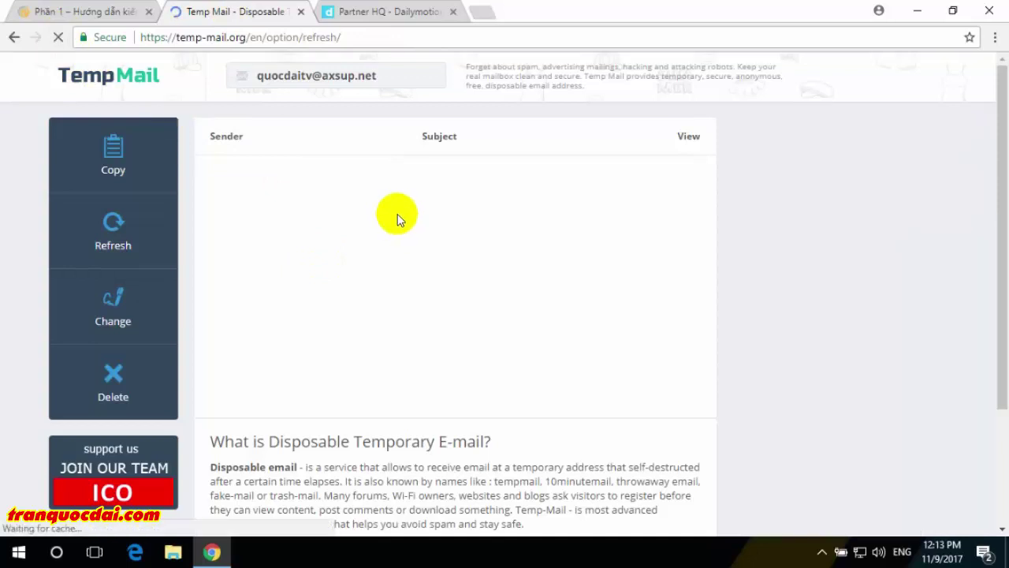
left_click(356, 11)
left_click(242, 13)
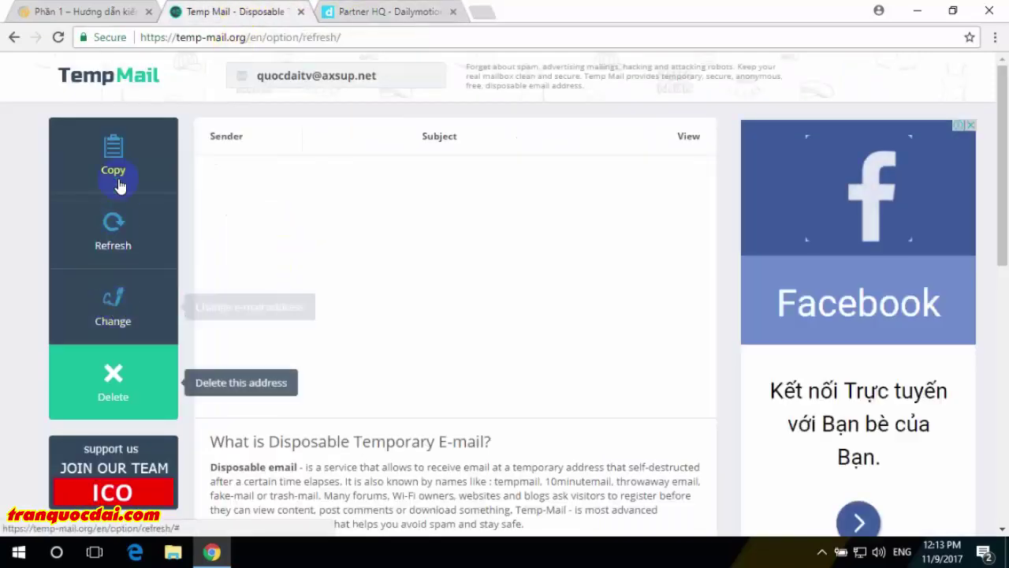
left_click(113, 234)
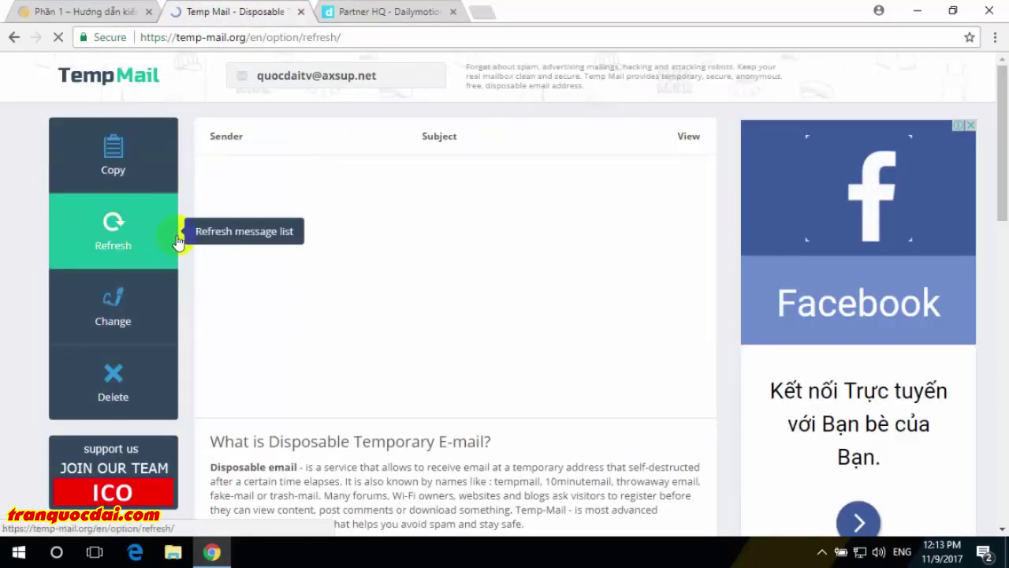
scroll(339, 273, "down", 3)
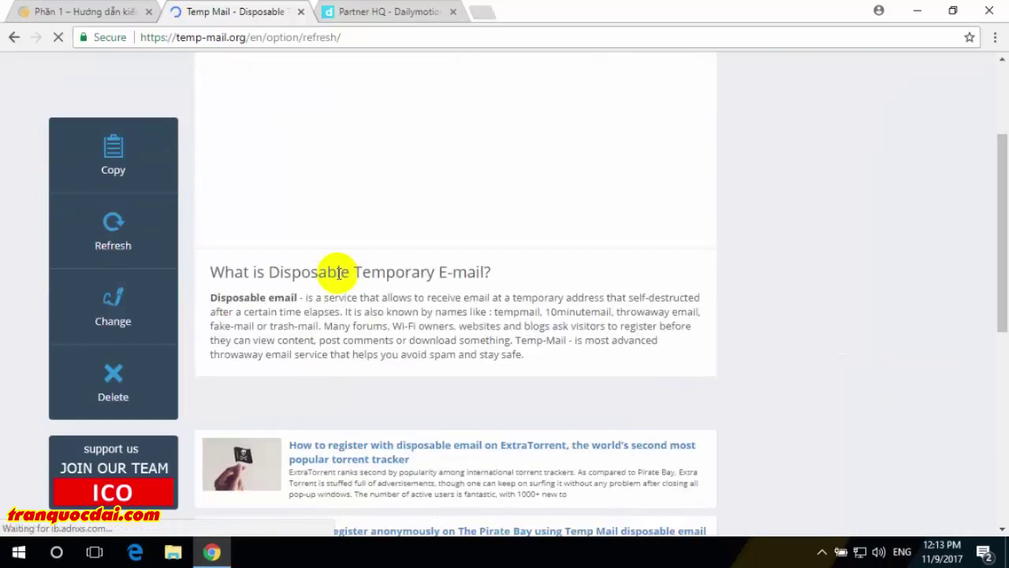
scroll(339, 273, "down", 5)
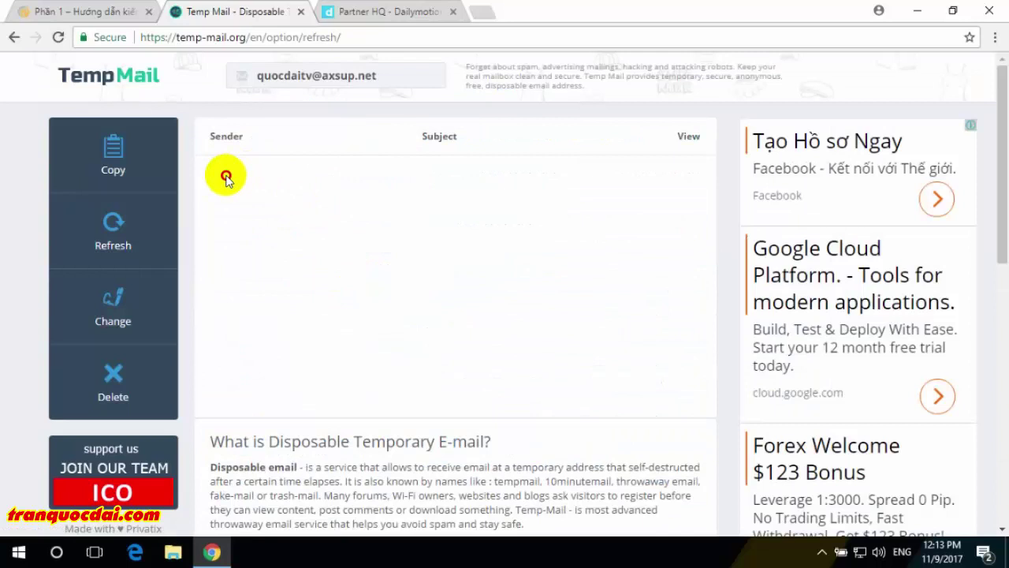
left_click_drag(225, 177, 354, 237)
left_click(326, 234)
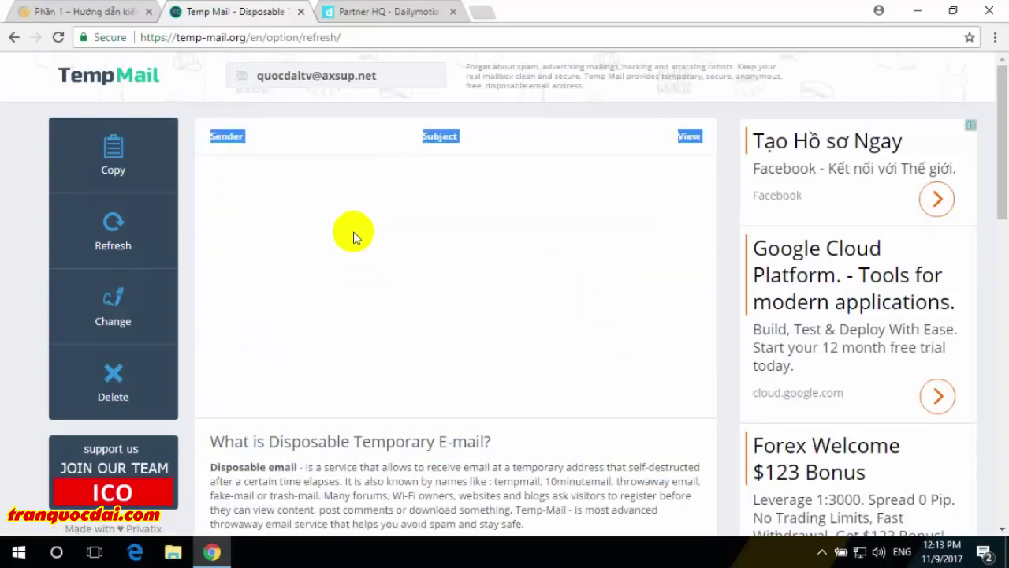
left_click(354, 237)
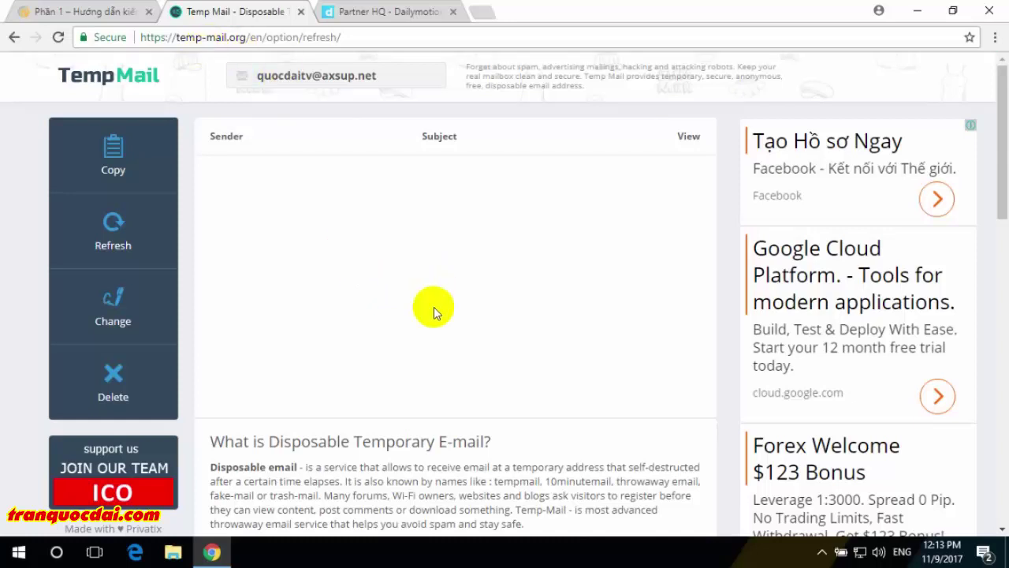
- Have Partner HQ resend the verification email, then return to the Temp Mail inbox
left_click(386, 11)
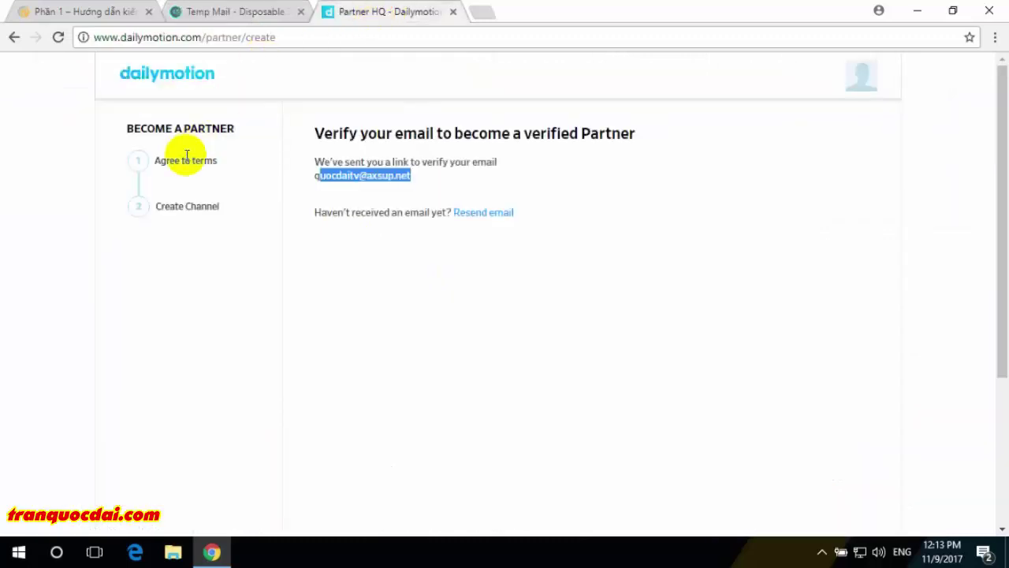
left_click(493, 214)
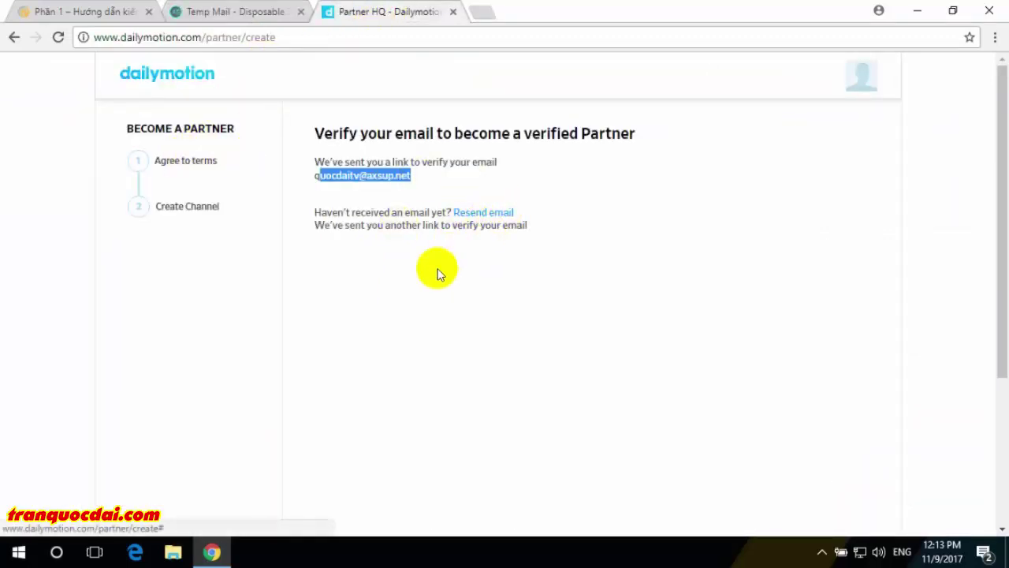
left_click(375, 267)
left_click(240, 15)
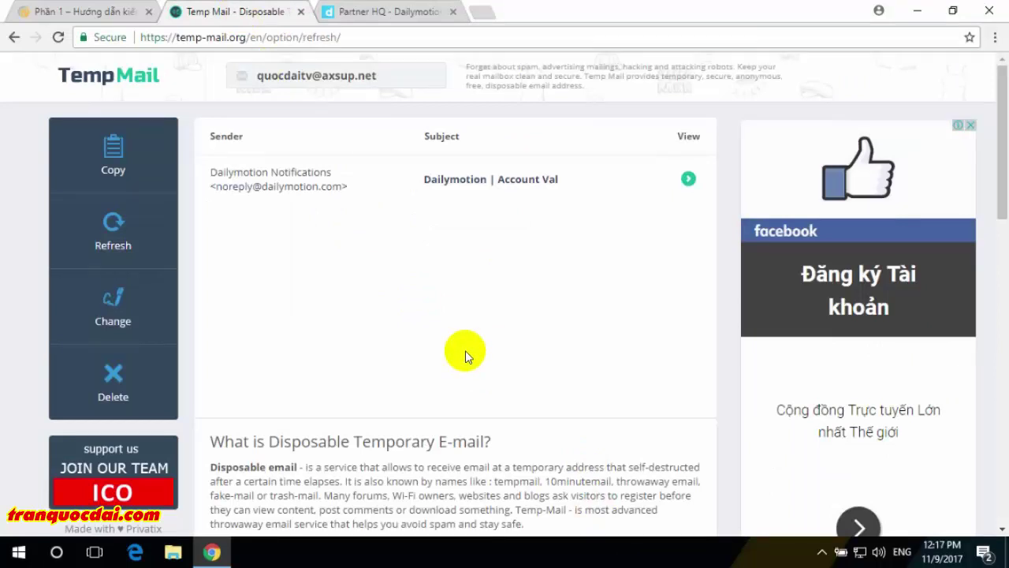
- Open the Dailymotion Notifications email and follow its Email Validation link
left_click(270, 186)
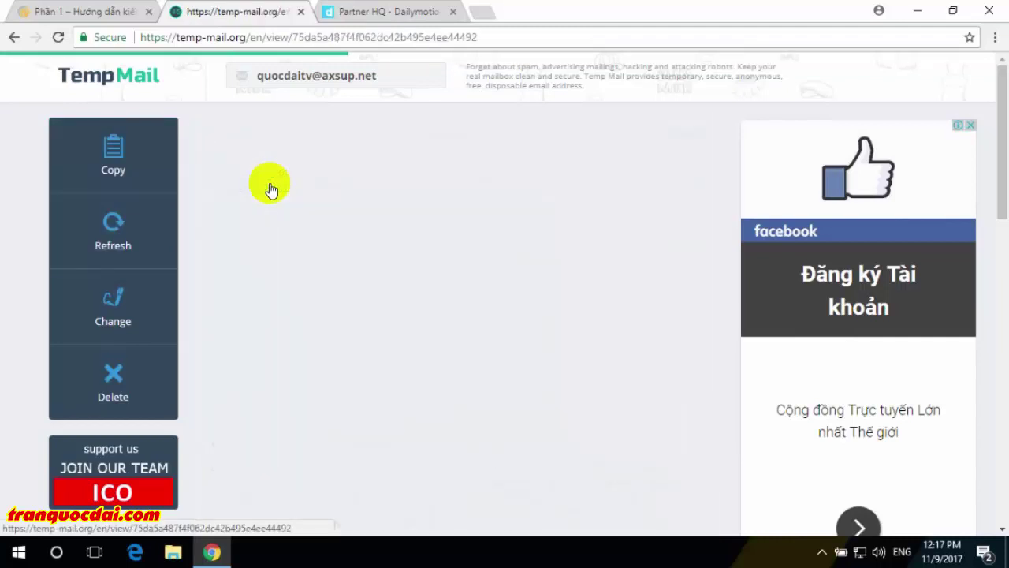
scroll(434, 315, "down", 2)
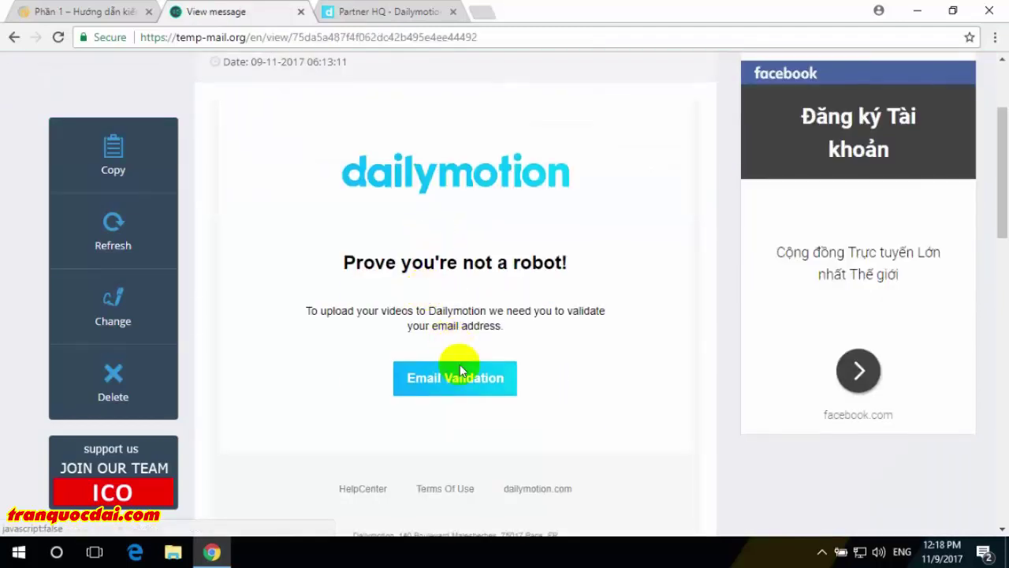
left_click(463, 386)
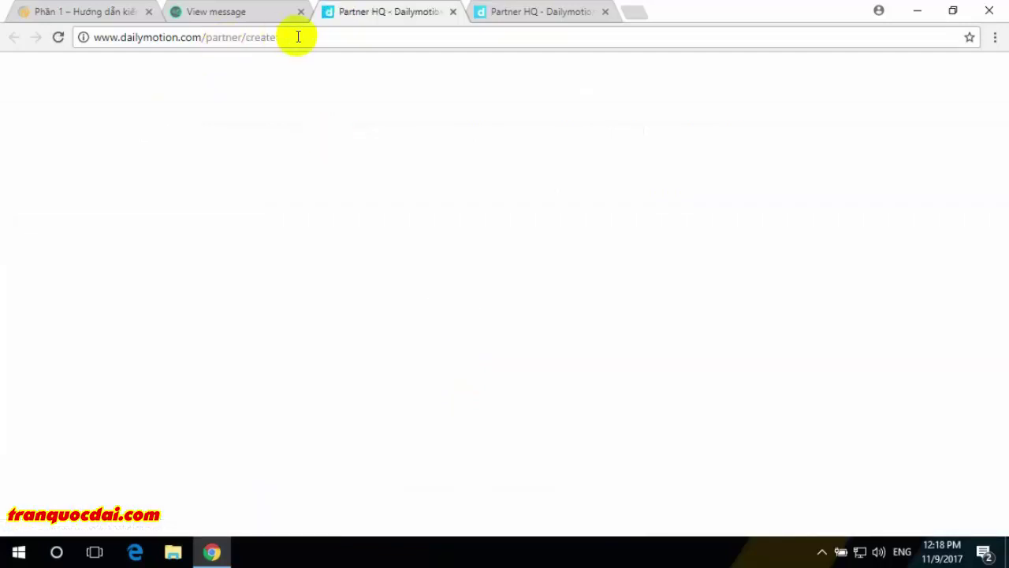
- Close the duplicate Partner HQ tab and agree to the Partner program terms
left_click(604, 11)
scroll(299, 289, "down", 5)
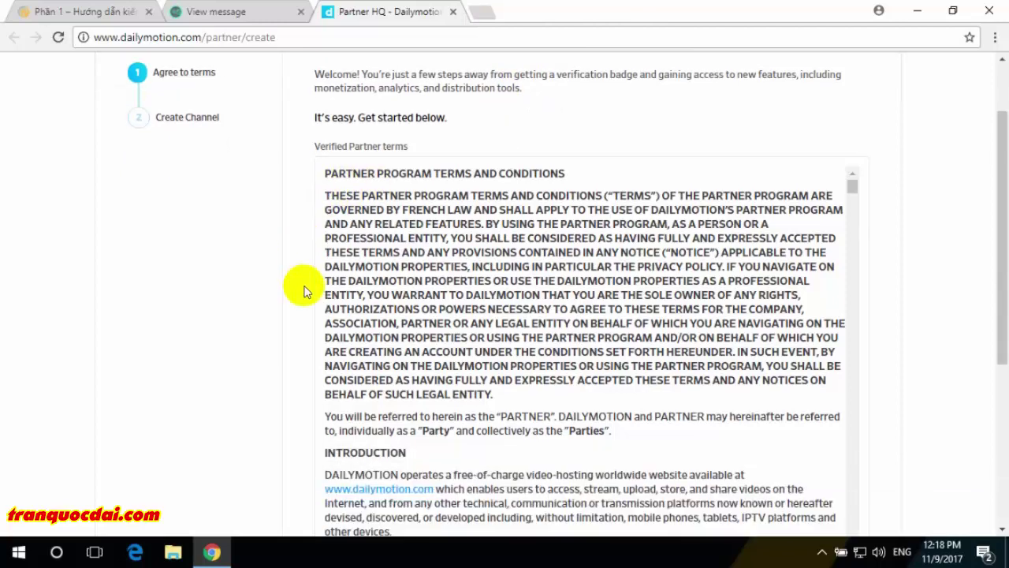
left_click(843, 298)
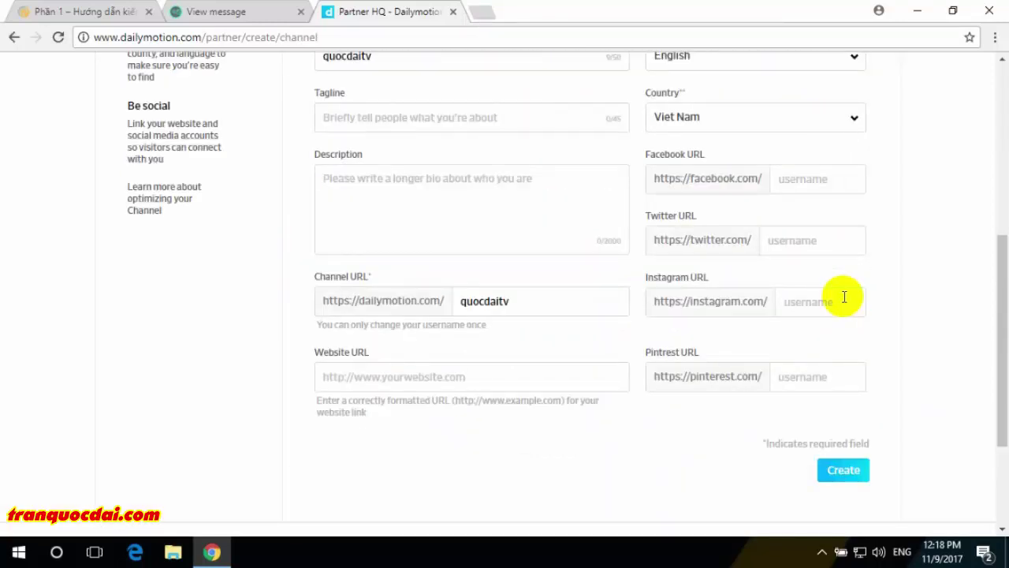
- Review the prefilled Channel name, empty Tagline, and the username in Channel URL
scroll(655, 248, "up", 5)
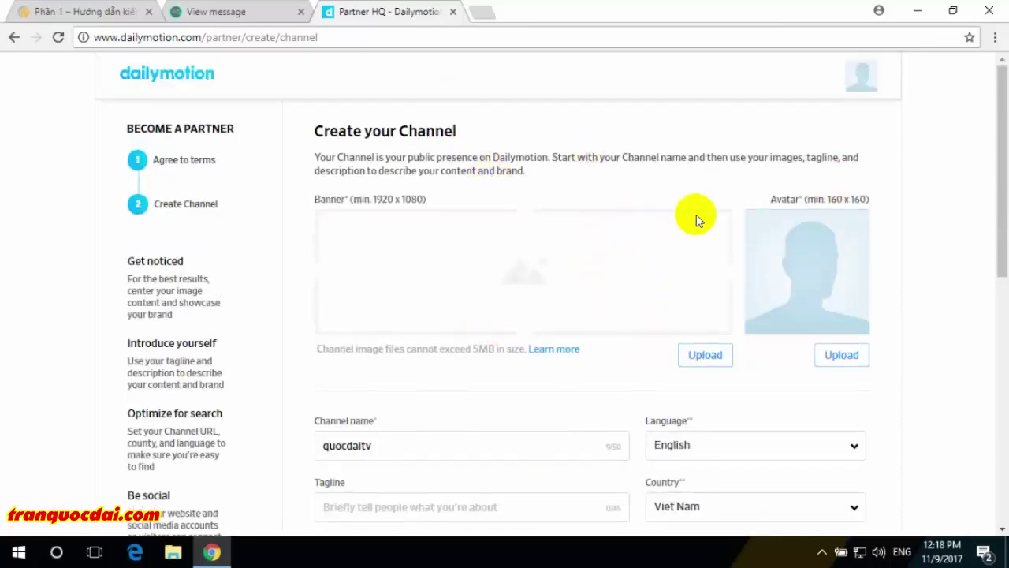
scroll(696, 219, "down", 2)
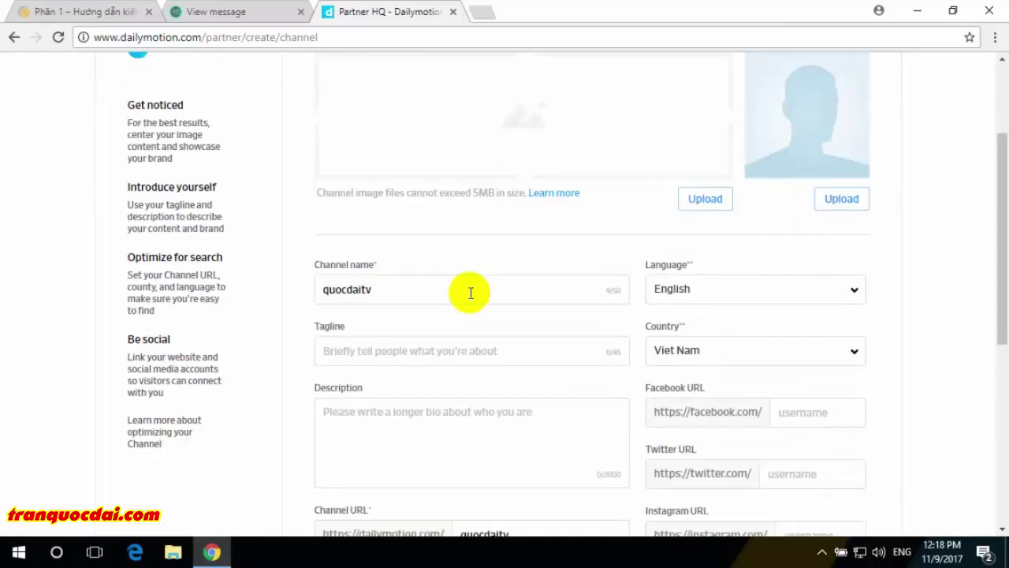
left_click(424, 282)
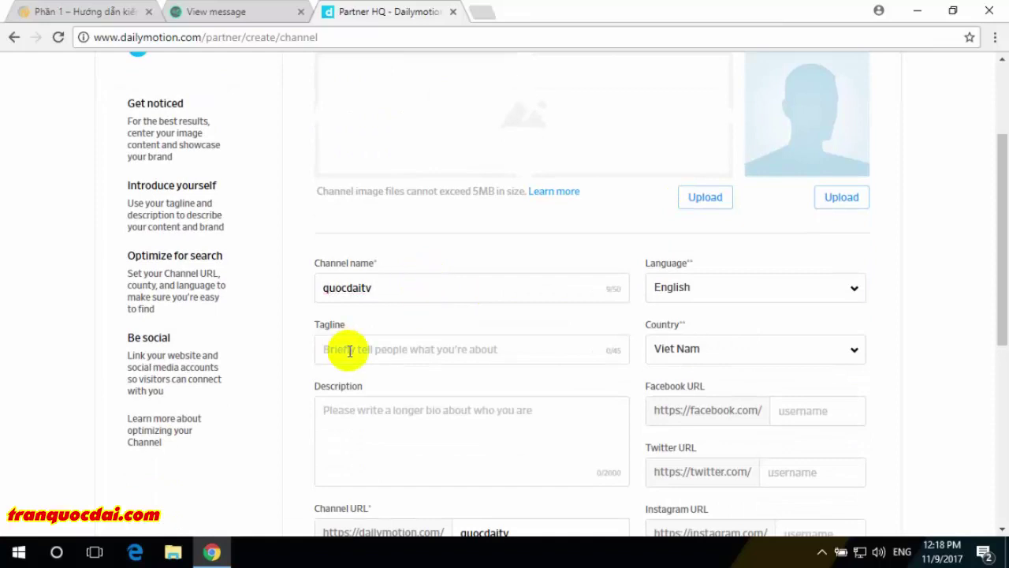
left_click(349, 351)
scroll(349, 353, "down", 5)
scroll(351, 358, "up", 2)
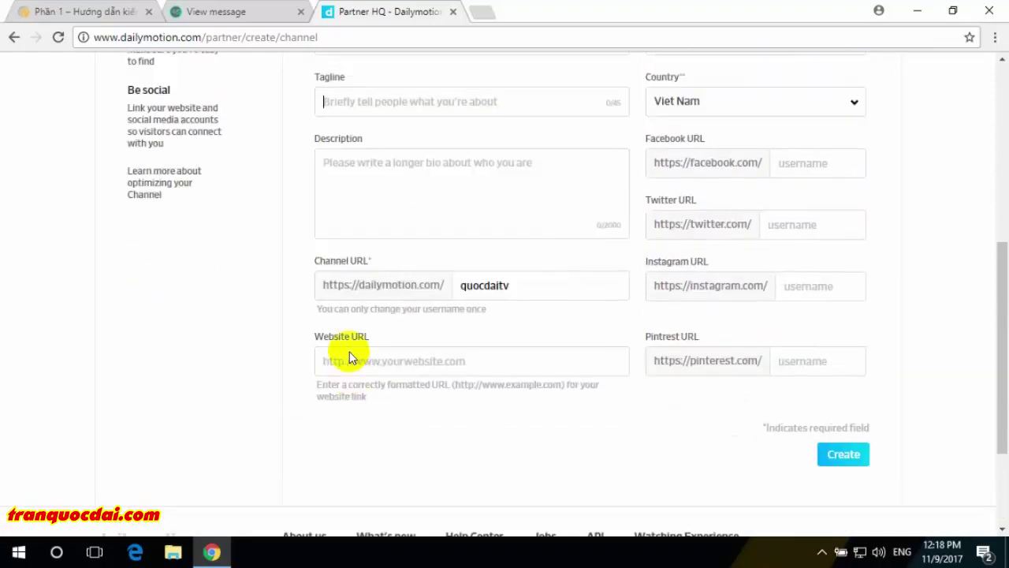
scroll(350, 358, "up", 1)
left_click(486, 364)
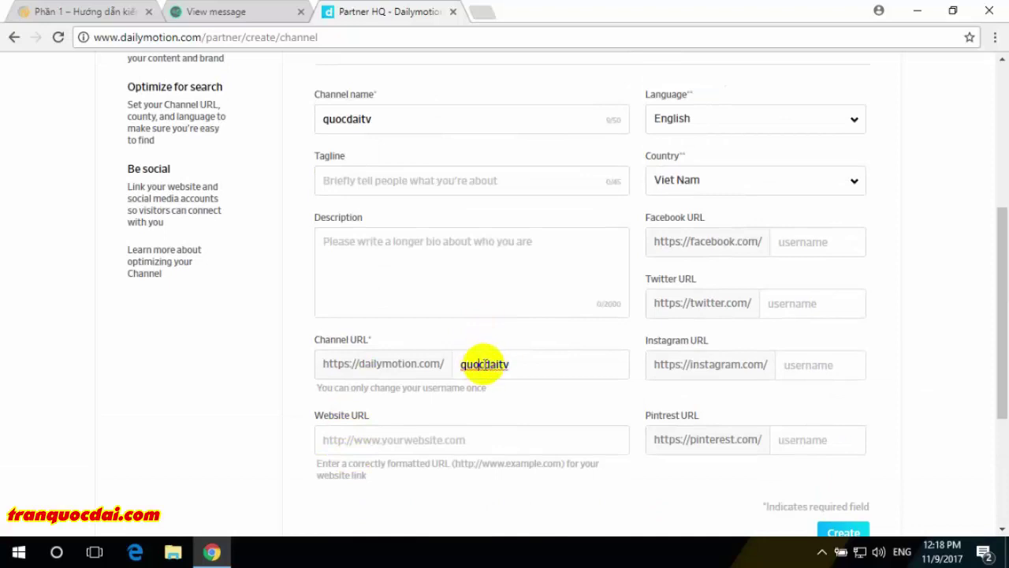
double_click(484, 363)
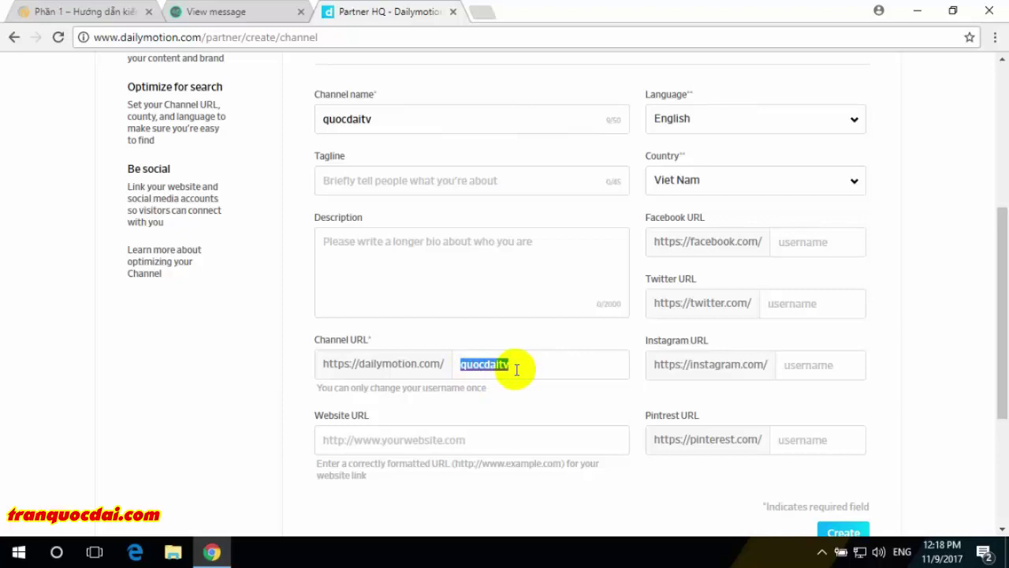
- Submit the Create Channel form
scroll(516, 369, "up", 4)
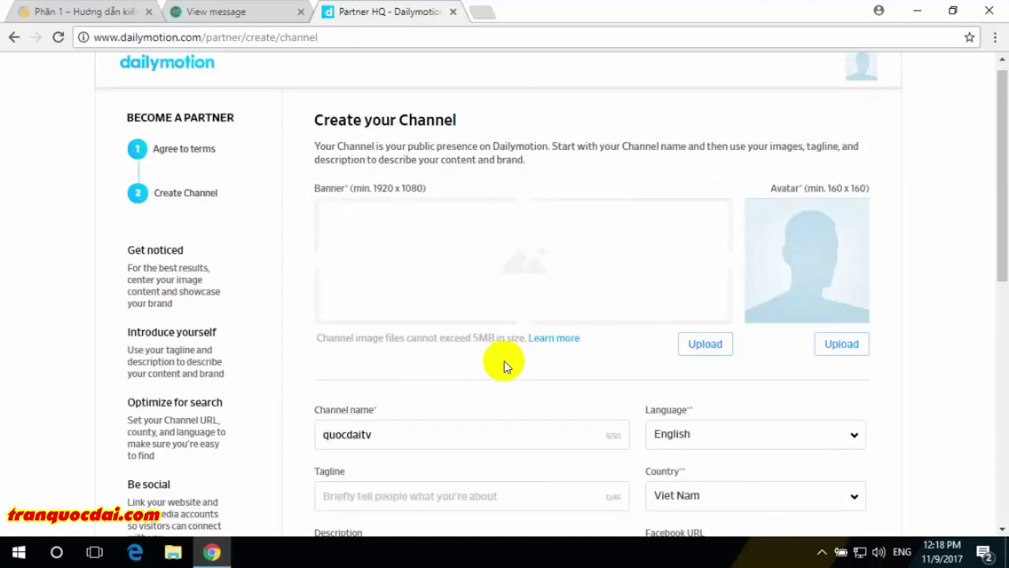
scroll(489, 364, "down", 6)
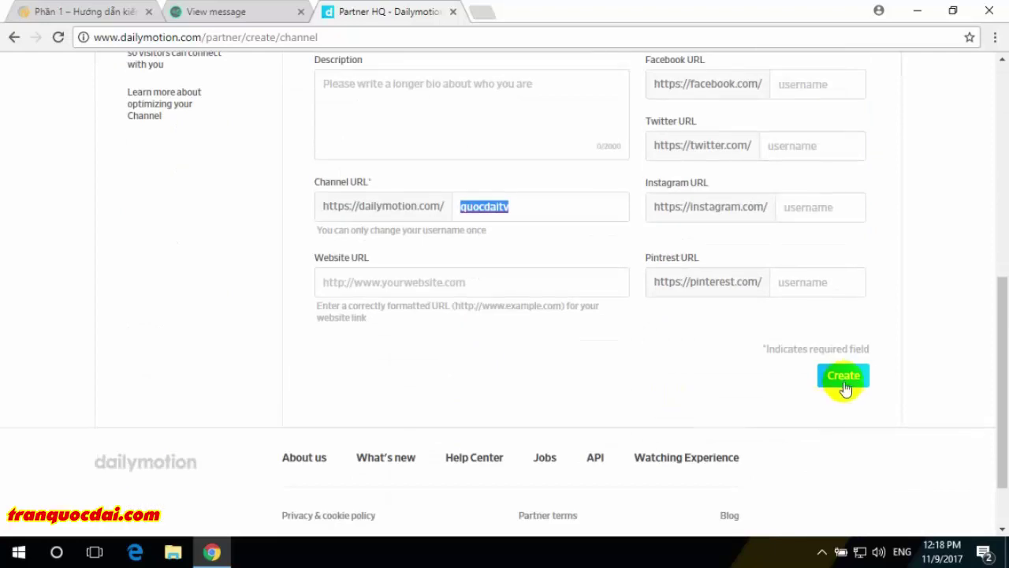
left_click(844, 378)
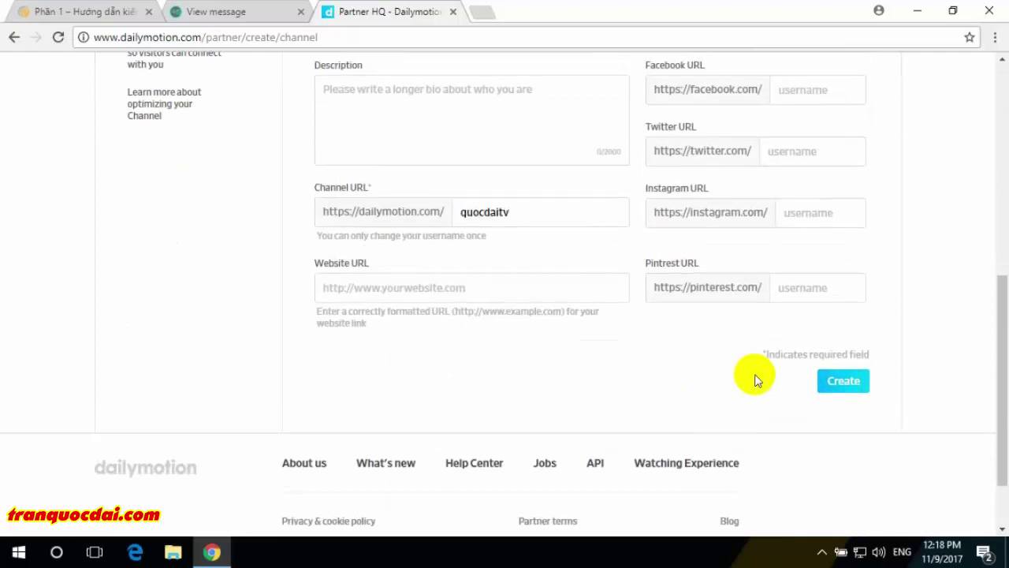
- Retry Create to show the avatar-and-banner error, then select and right-click the banner's '1920 x 1080' size
left_click(851, 383)
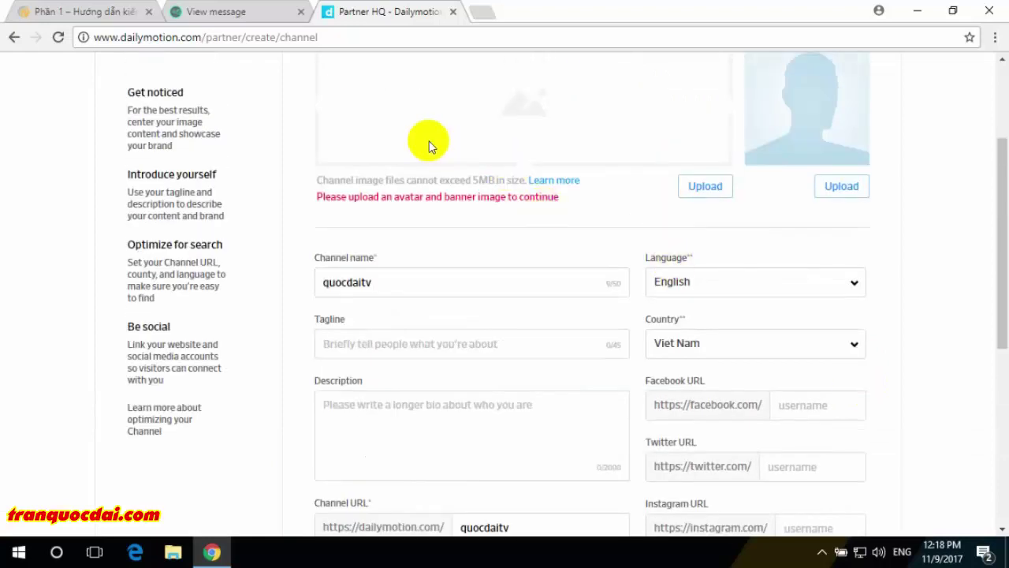
scroll(421, 158, "up", 1)
left_click_drag(351, 275, 449, 296)
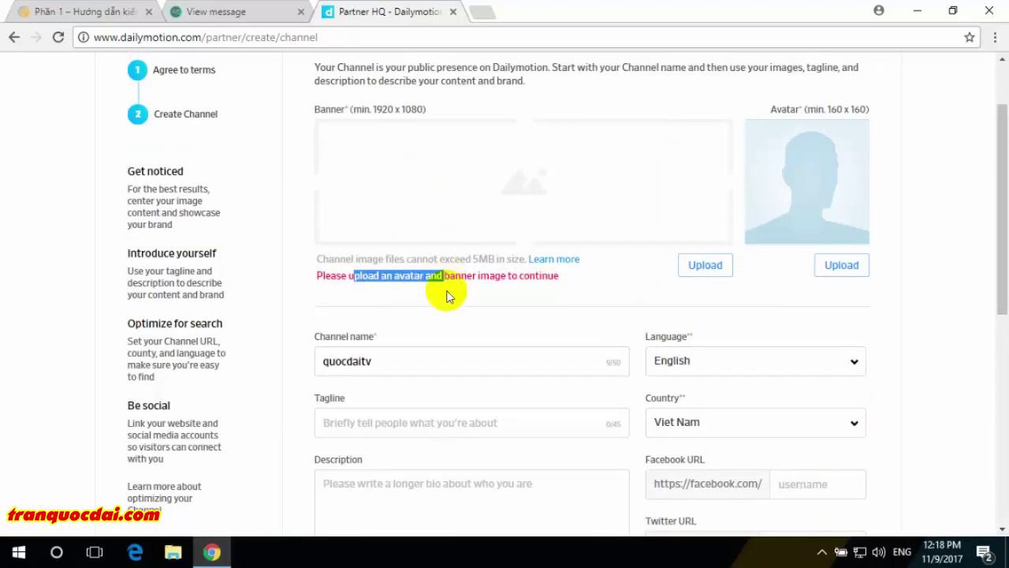
left_click(638, 293)
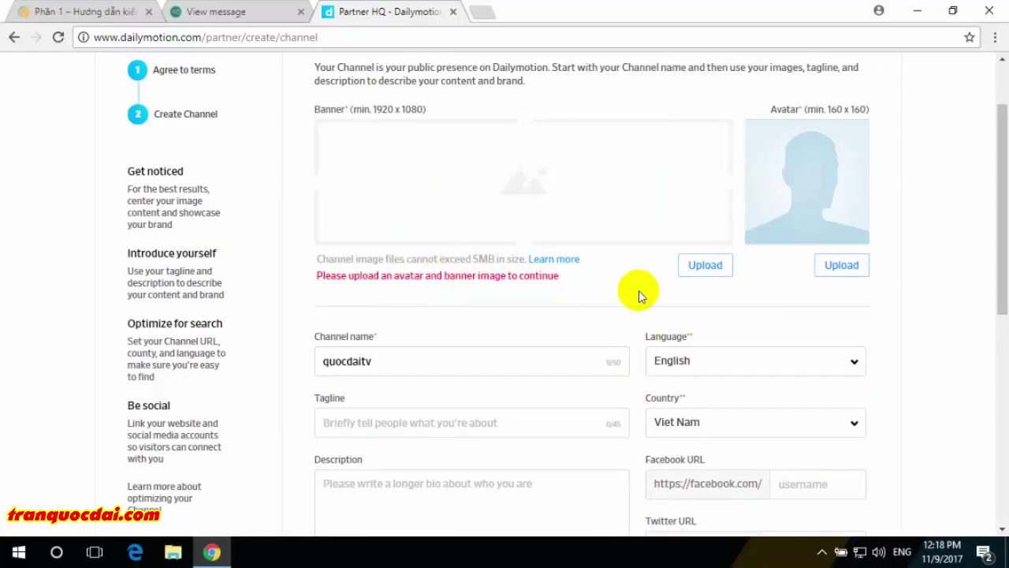
scroll(638, 293, "up", 1)
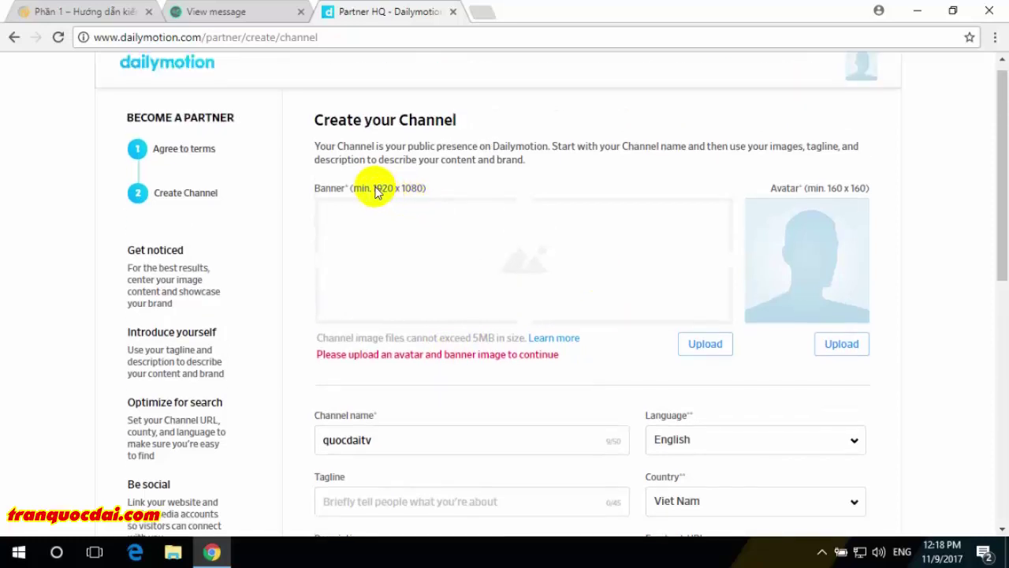
left_click_drag(376, 191, 390, 189)
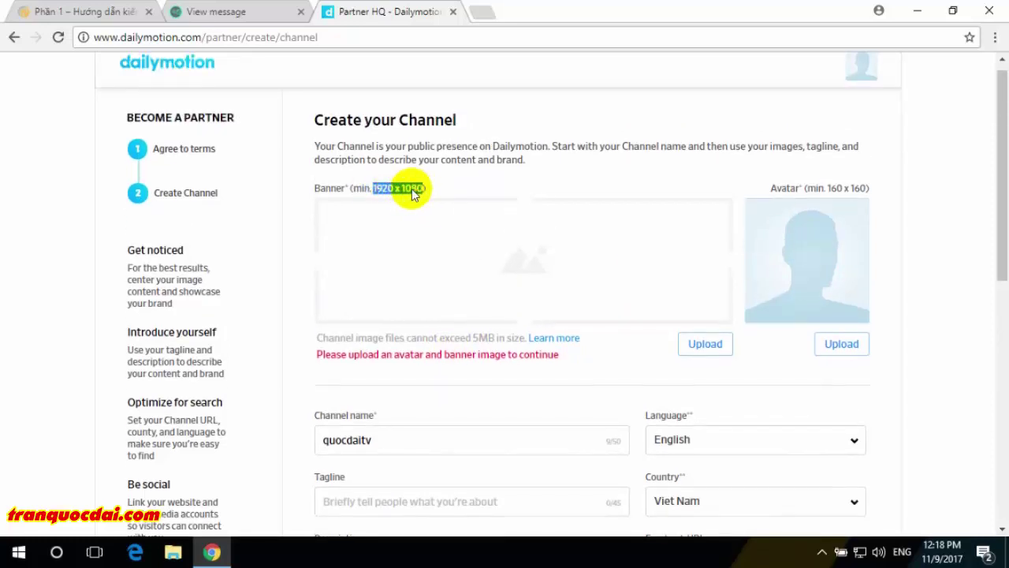
right_click(418, 197)
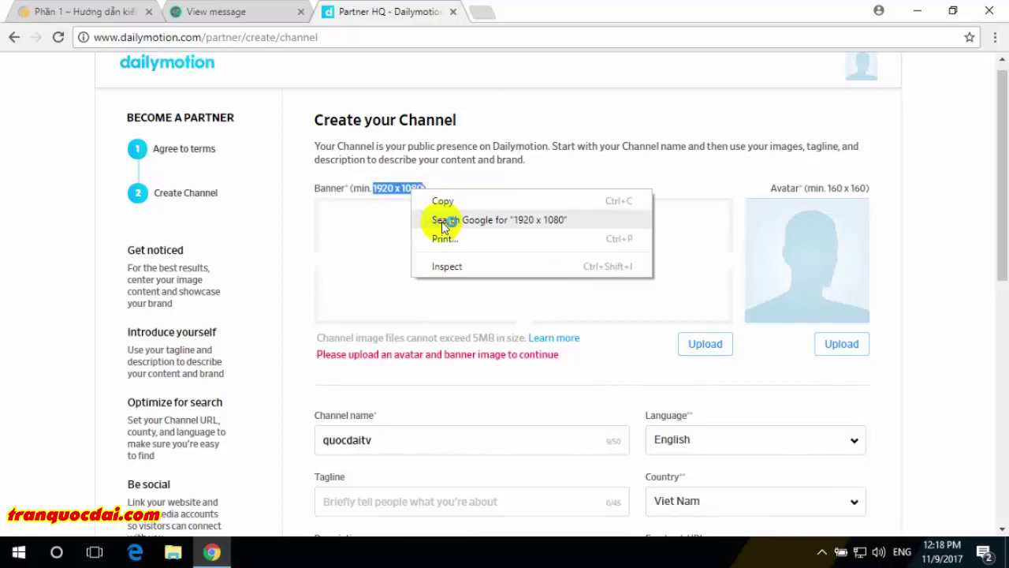
- Search Google Images for '1920 x 1080' and preview the Digital Astronaut wallpaper
left_click(443, 219)
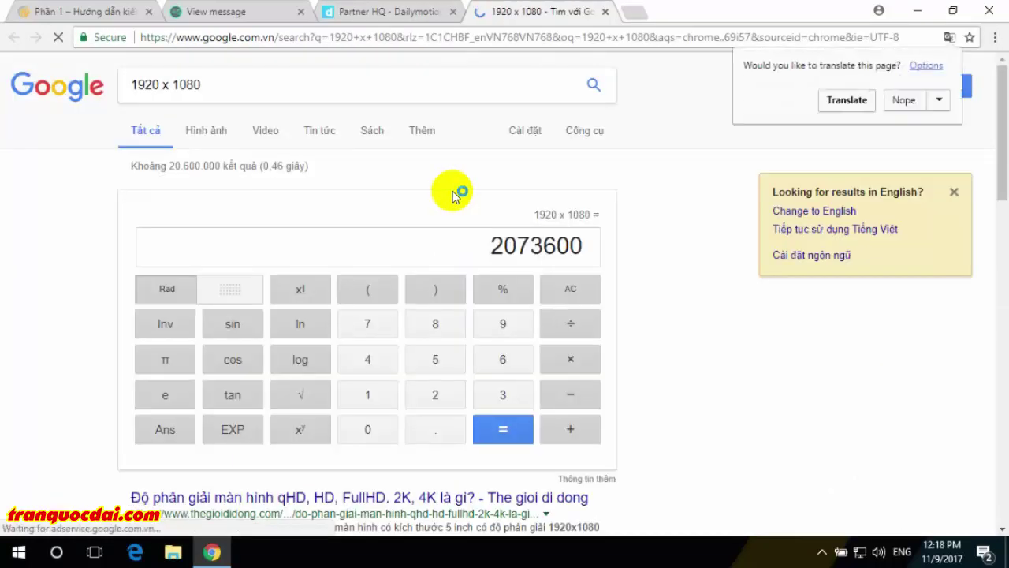
left_click(201, 135)
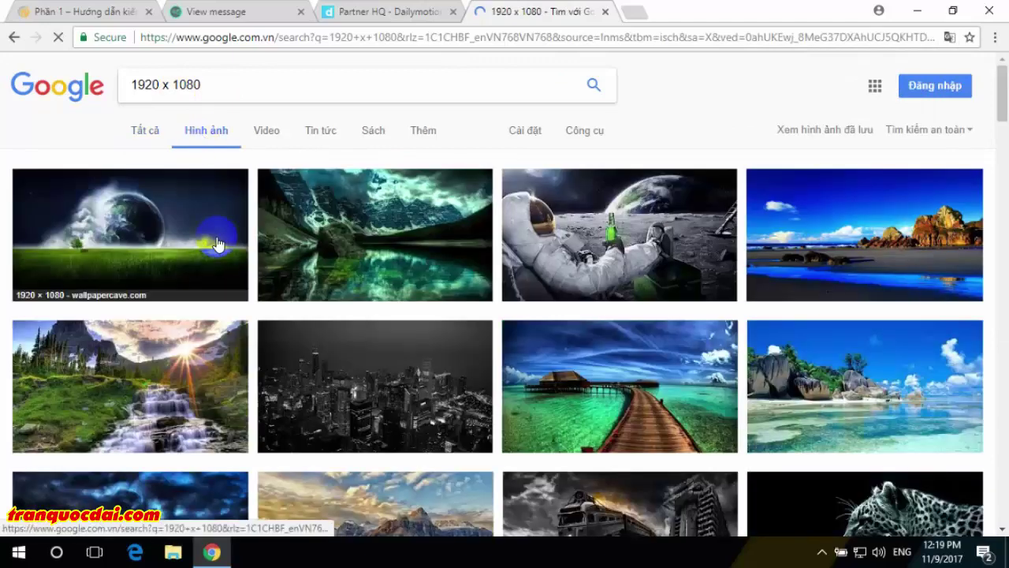
left_click(598, 233)
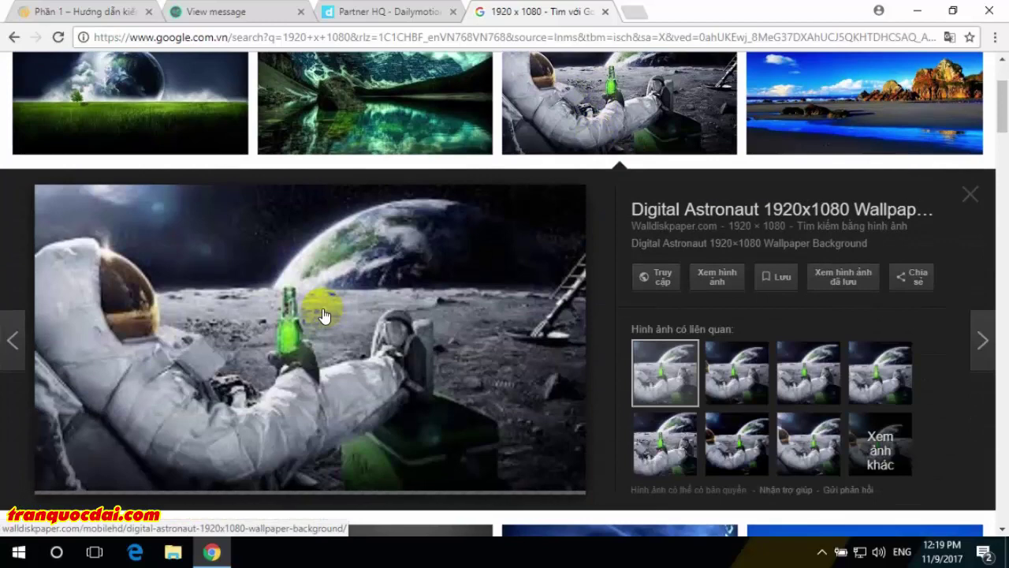
- Save Digital-Astronaut-1920x1080-Wallpaper-Background.jpg to the Desktop and close the preview
right_click(322, 308)
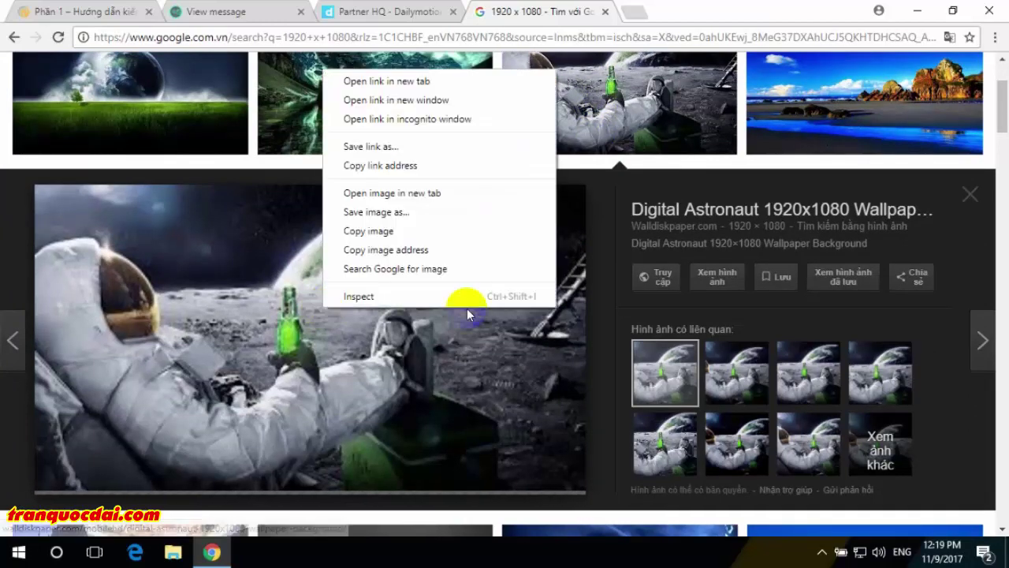
left_click(659, 188)
right_click(253, 251)
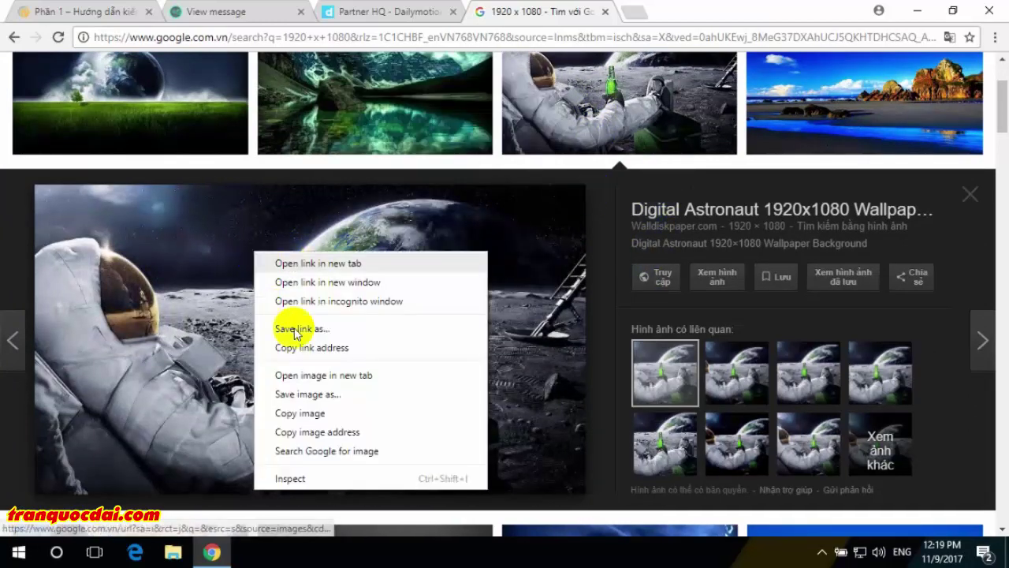
left_click(310, 398)
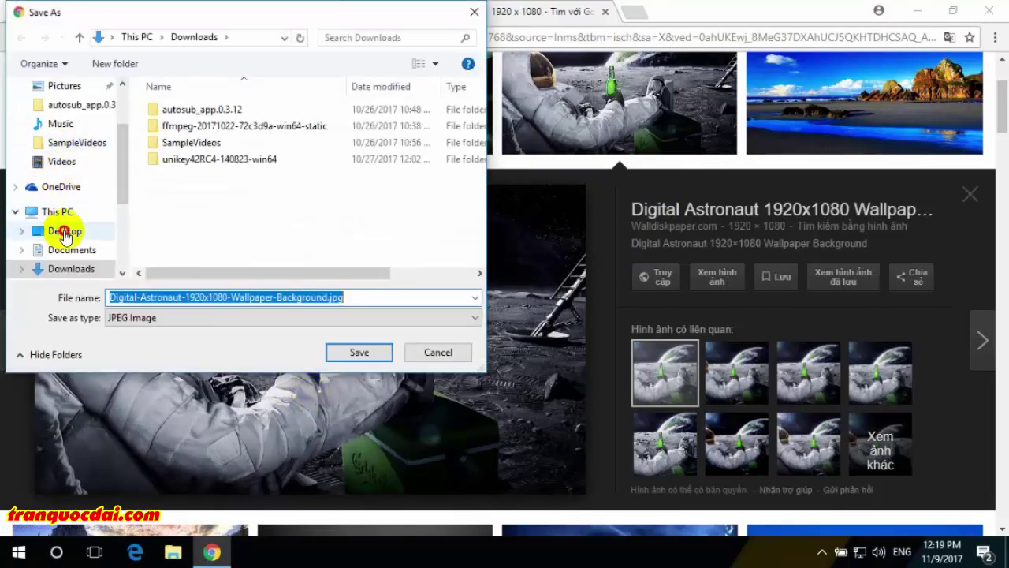
left_click(65, 230)
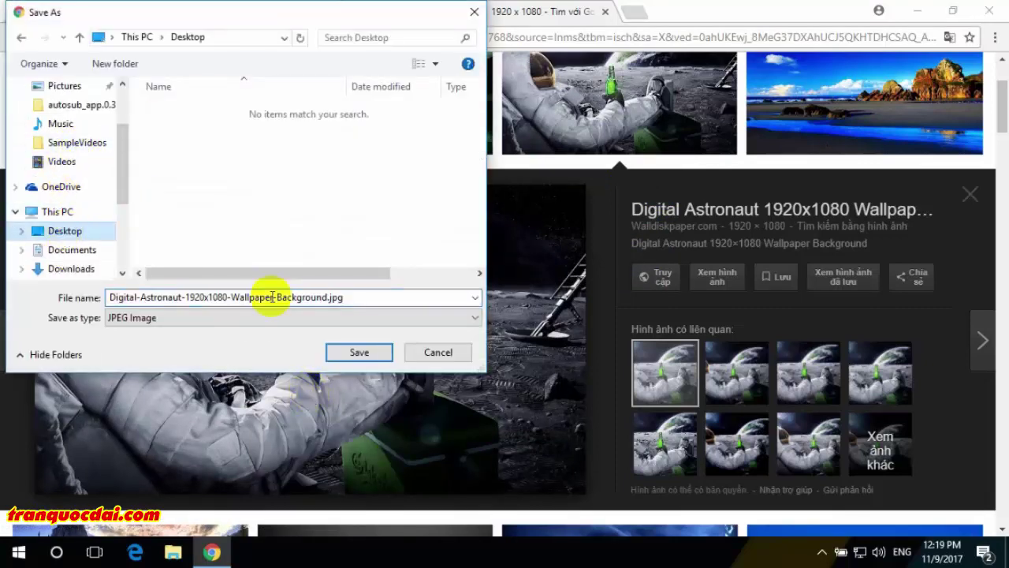
left_click(345, 352)
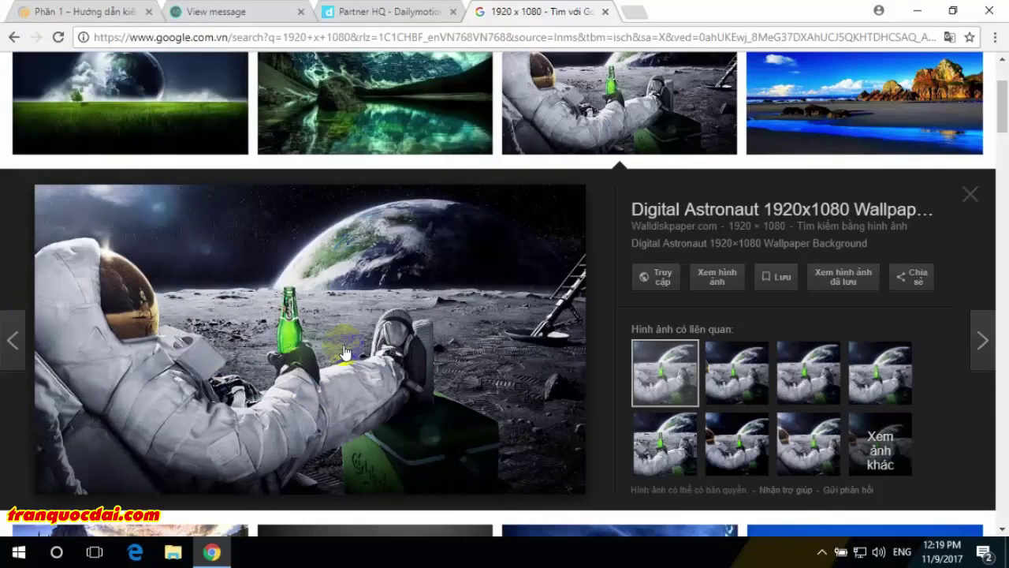
left_click(970, 195)
- Save the Rick and Morty Portal wallpaper from the 1920 x 1080 results to the Desktop
scroll(558, 334, "down", 10)
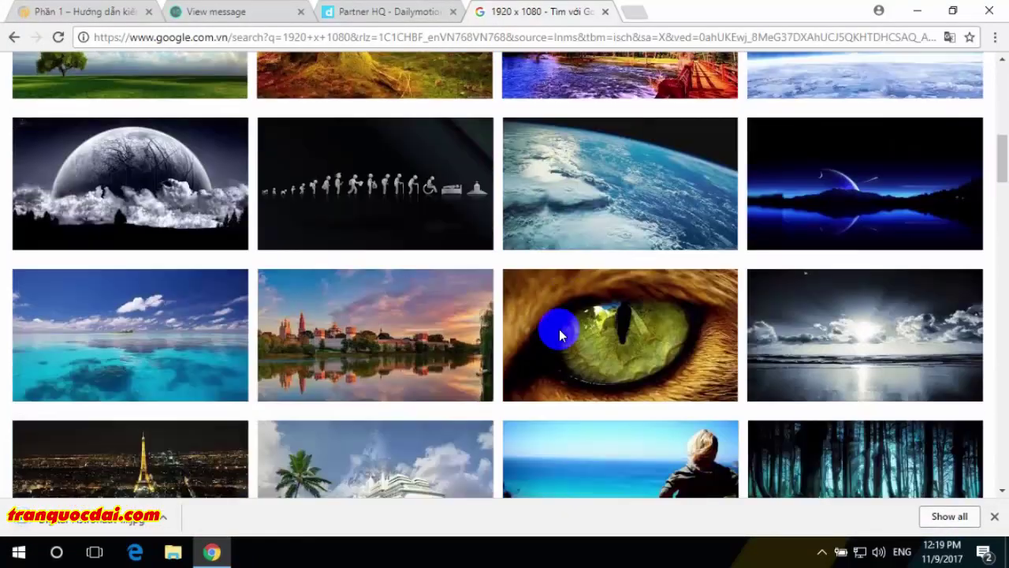
scroll(559, 331, "down", 4)
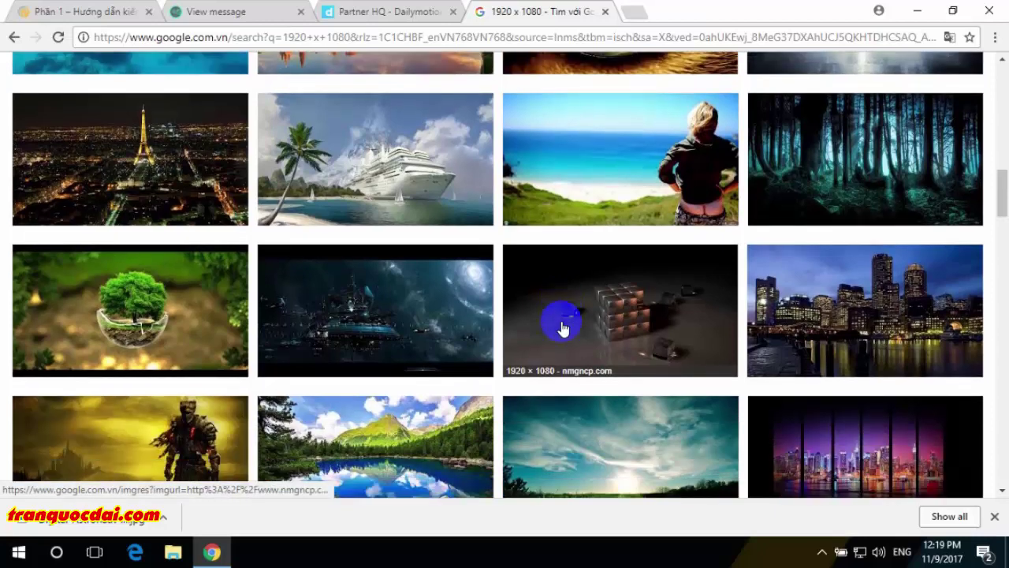
scroll(562, 328, "down", 3)
scroll(562, 328, "down", 1)
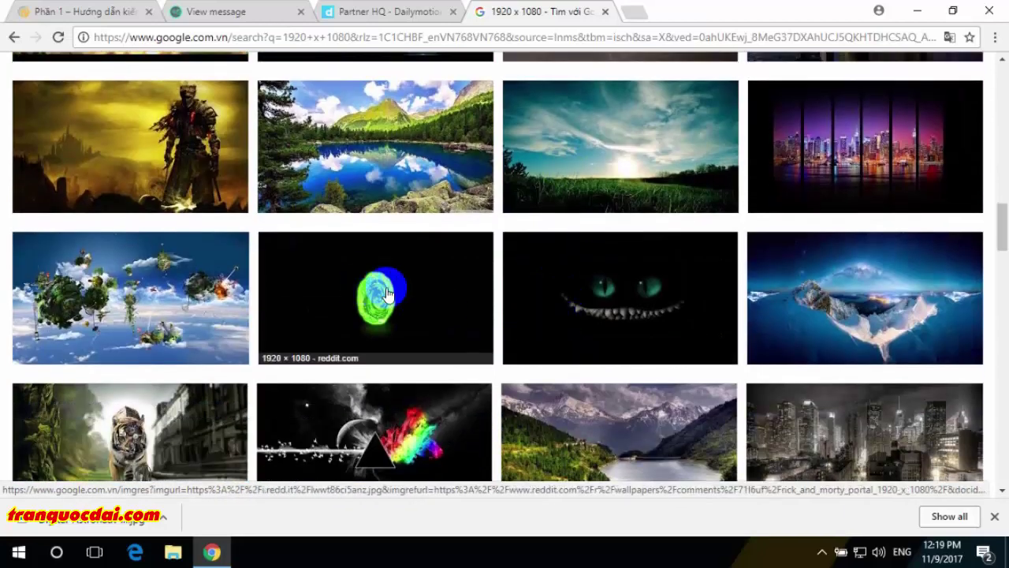
left_click(387, 291)
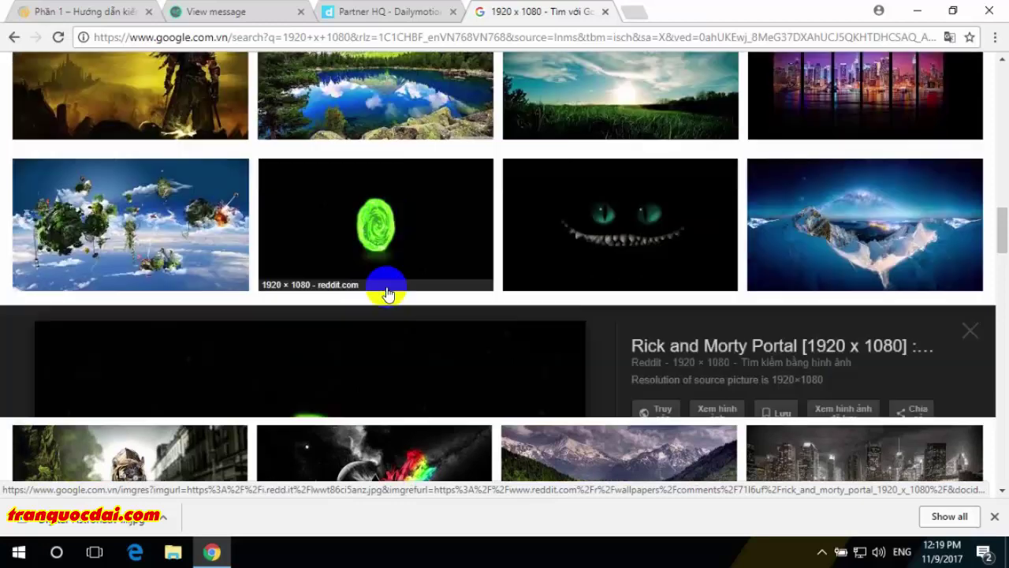
scroll(387, 293, "down", 3)
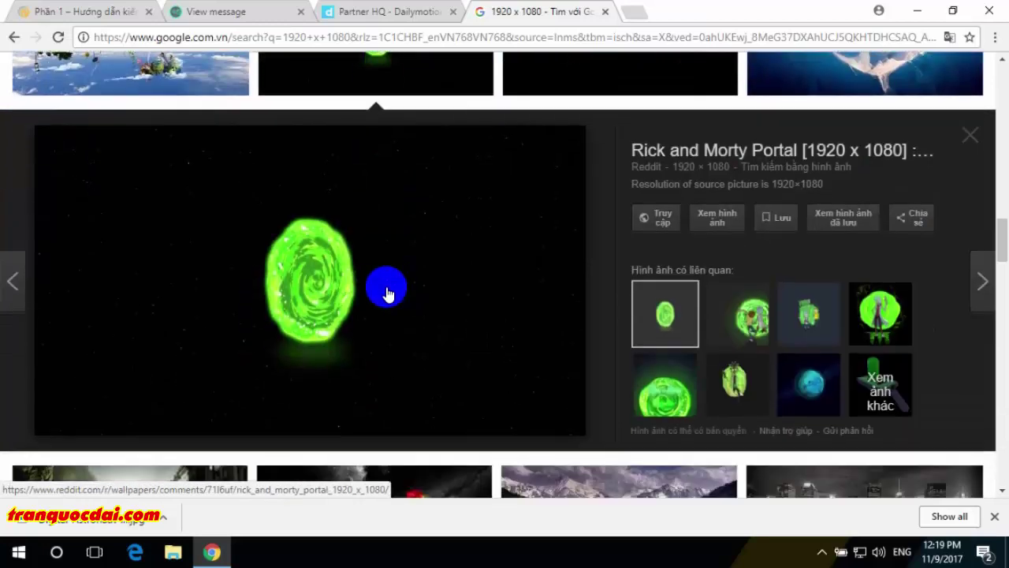
scroll(387, 293, "down", 2)
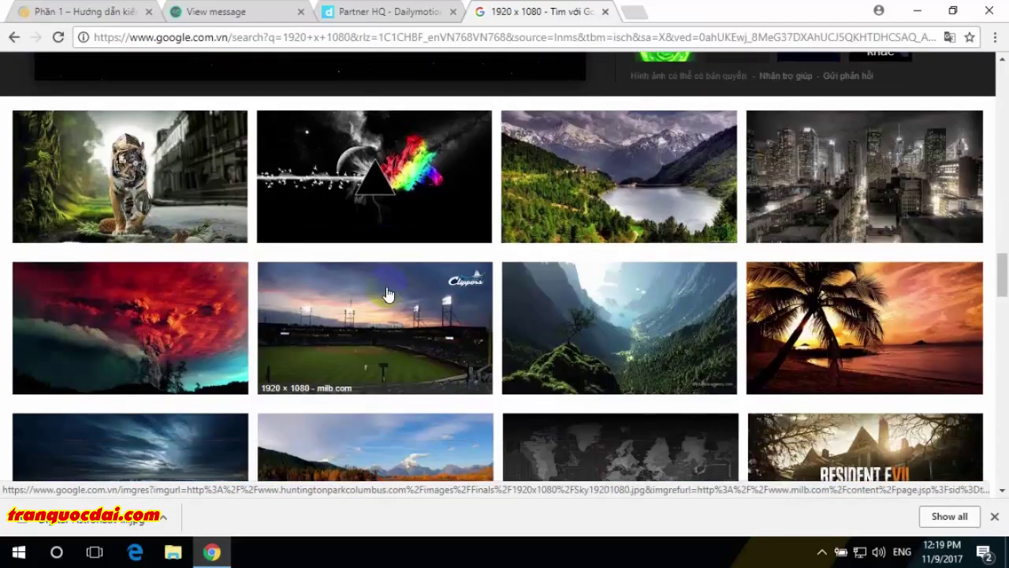
scroll(387, 294, "up", 5)
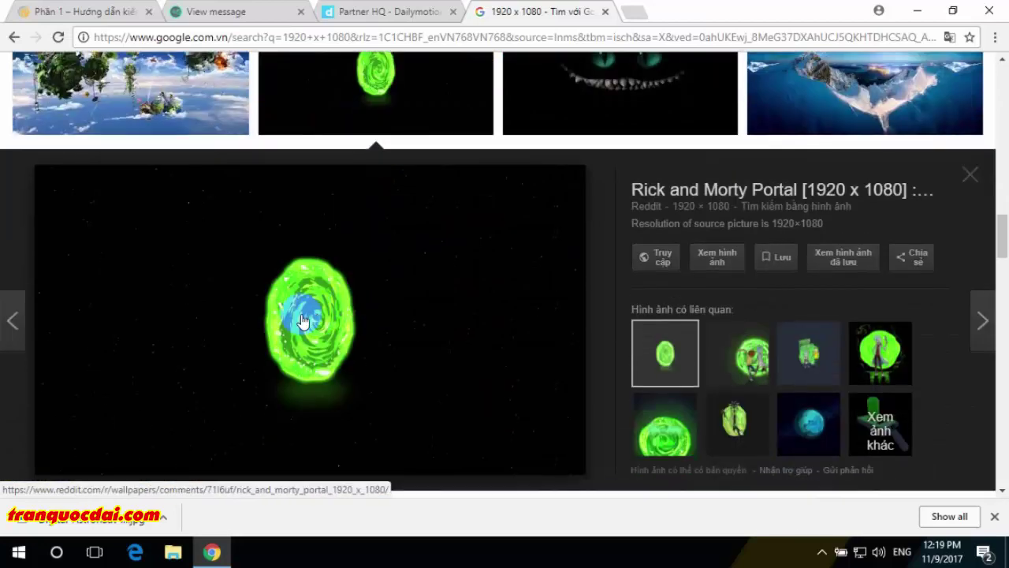
right_click(295, 309)
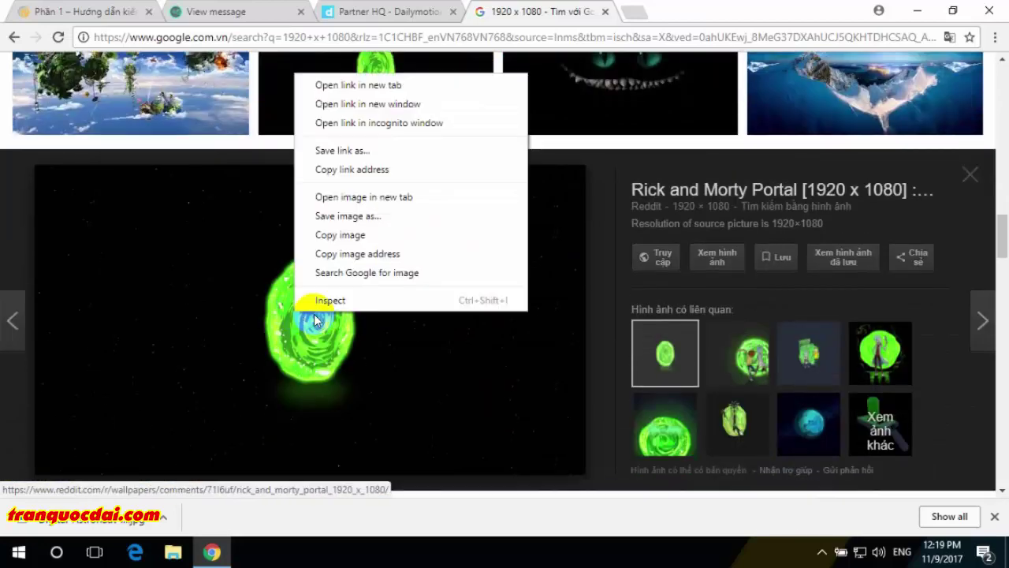
left_click(362, 216)
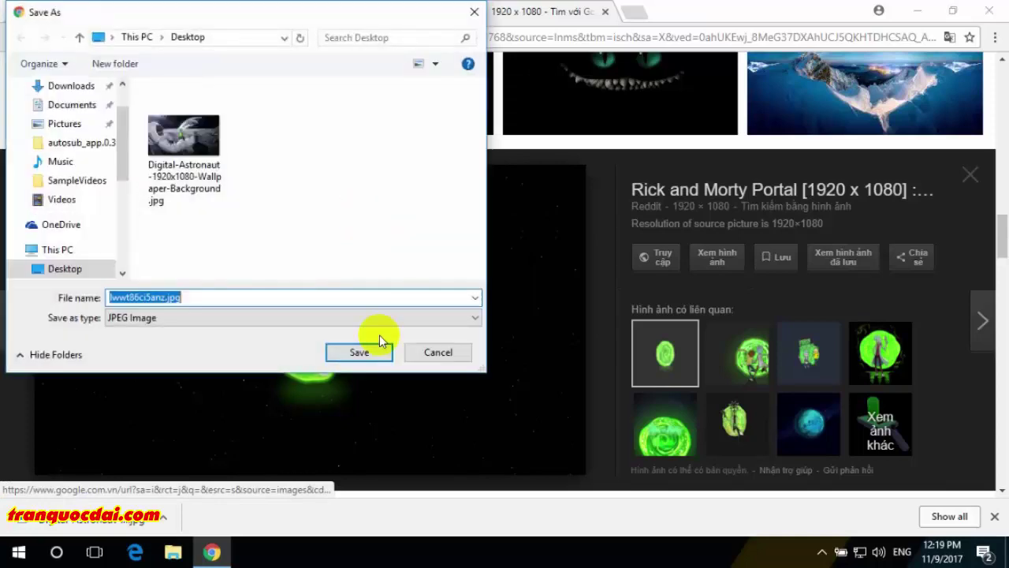
left_click(356, 353)
scroll(383, 271, "up", 5)
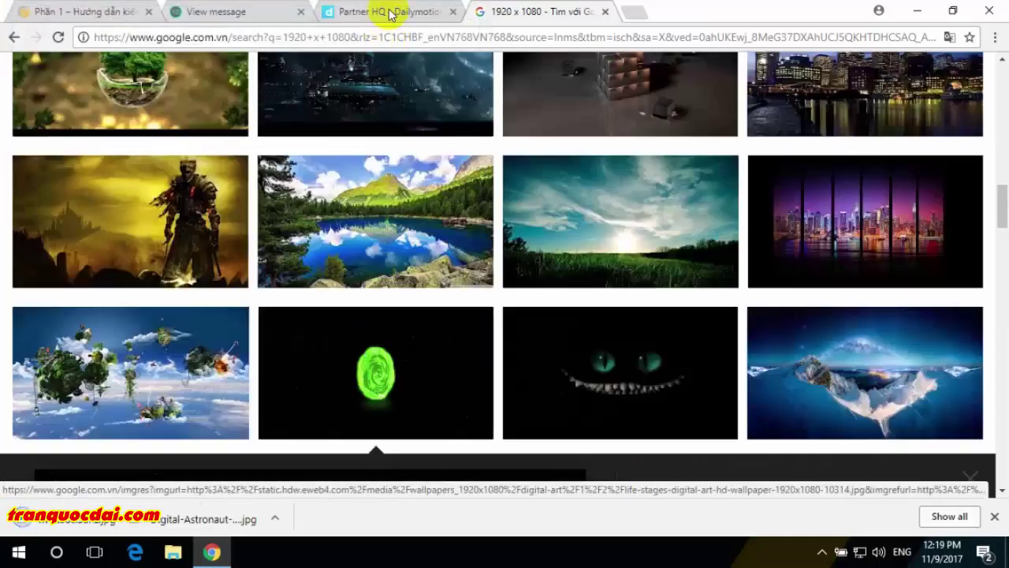
- Upload Digital-Astronaut from the Desktop as the Dailymotion channel banner and save it
left_click(390, 15)
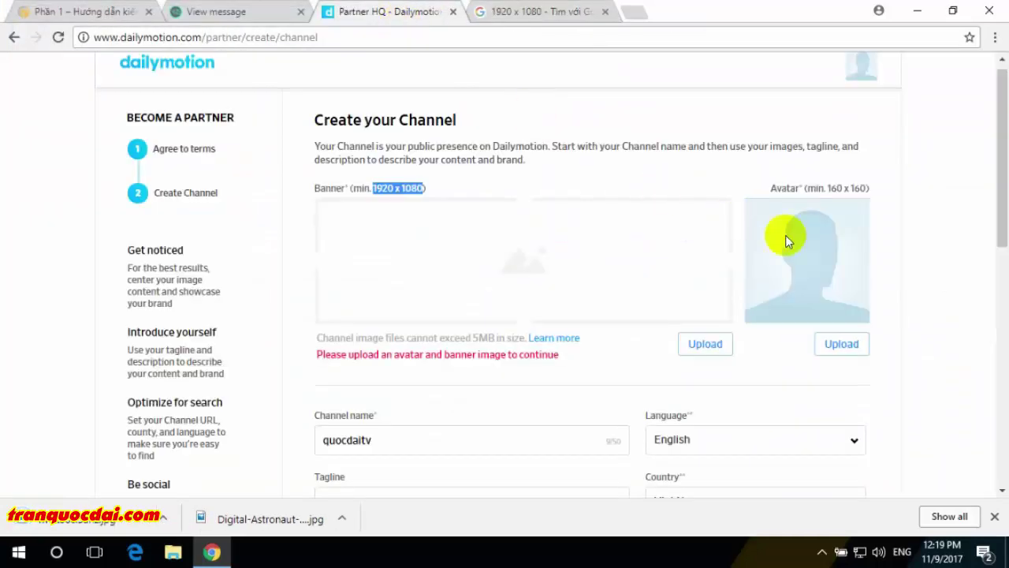
left_click(703, 346)
left_click(189, 157)
left_click(354, 351)
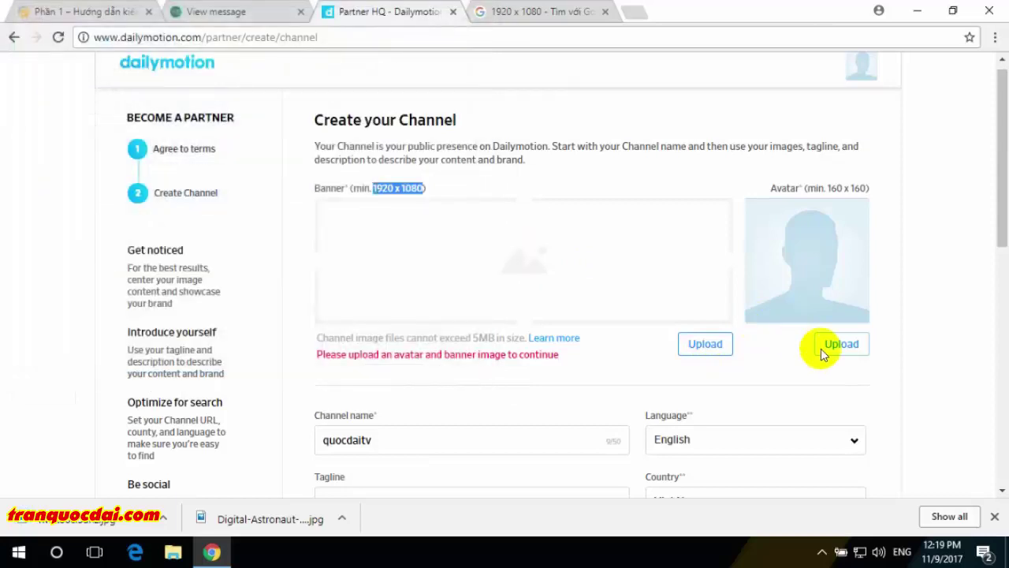
scroll(704, 395, "down", 1)
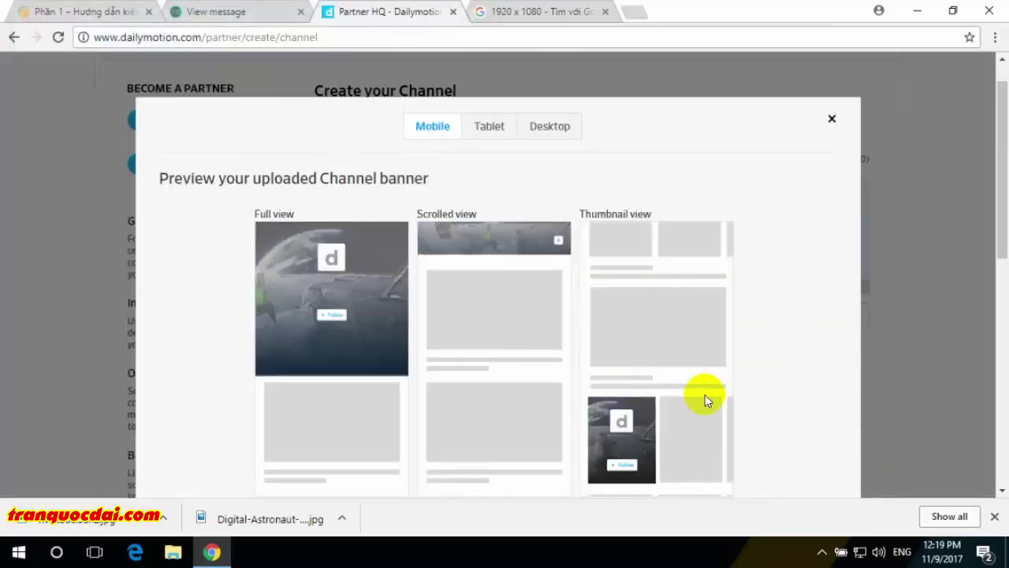
left_click(994, 517)
scroll(841, 494, "down", 2)
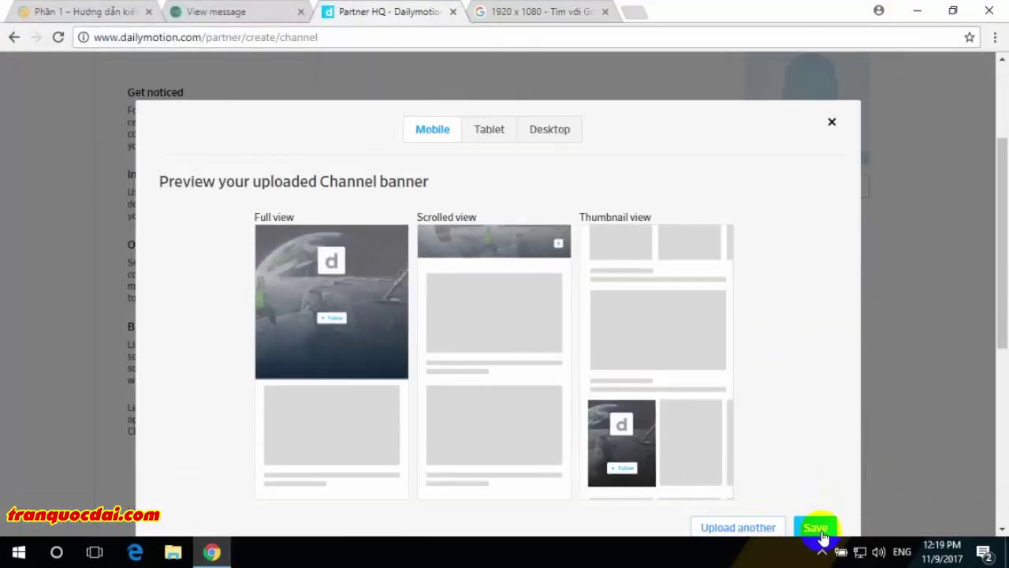
left_click(820, 527)
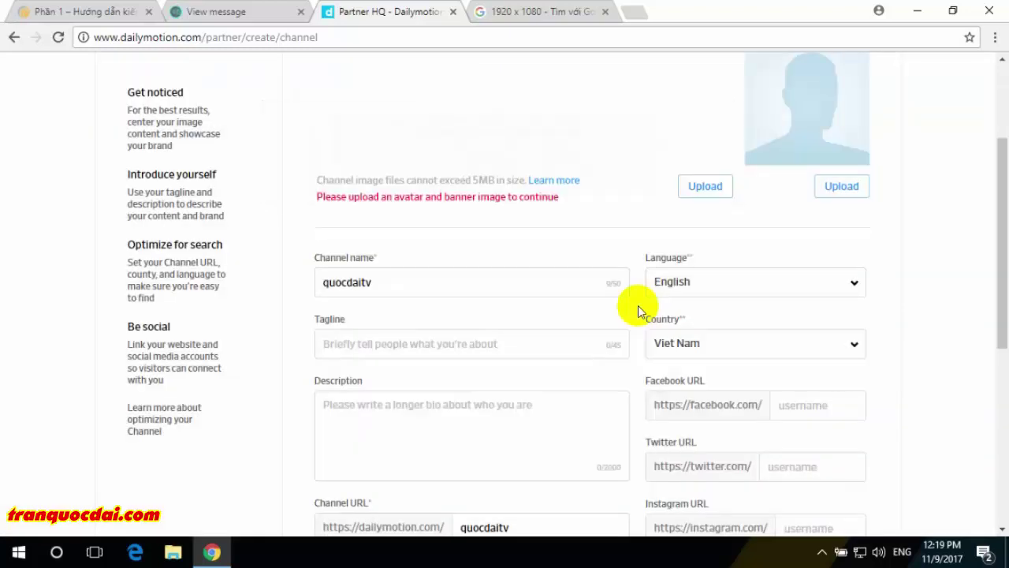
- Try uploading the portal JPG as a channel image, which fails with a size-and-type error
left_click(849, 185)
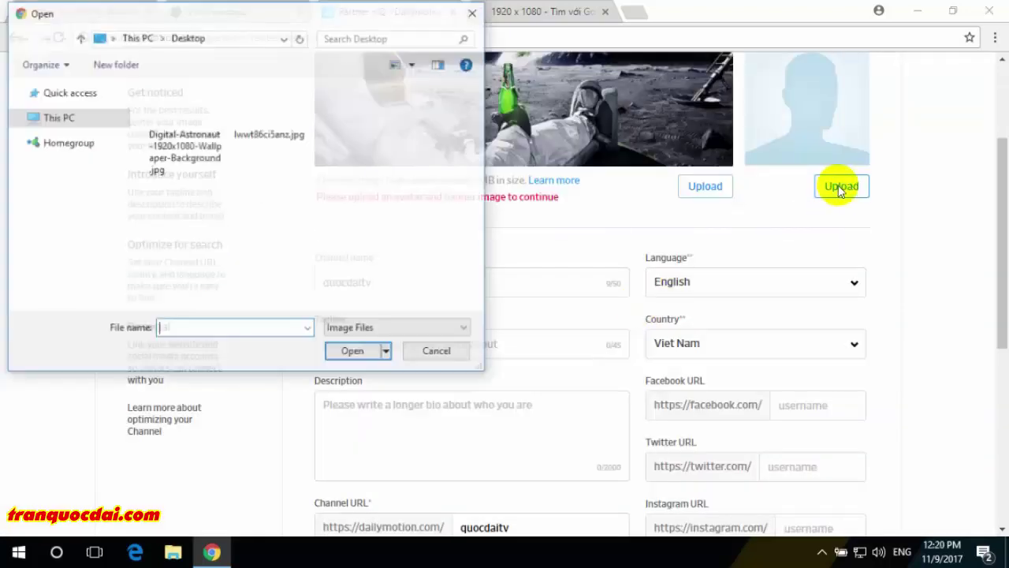
left_click(266, 118)
left_click(352, 352)
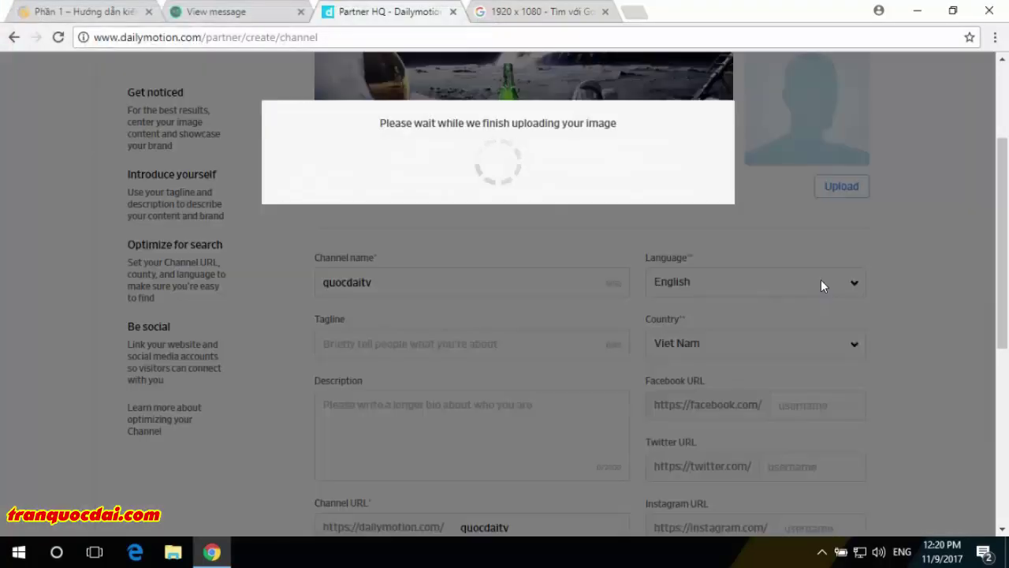
left_click(510, 272)
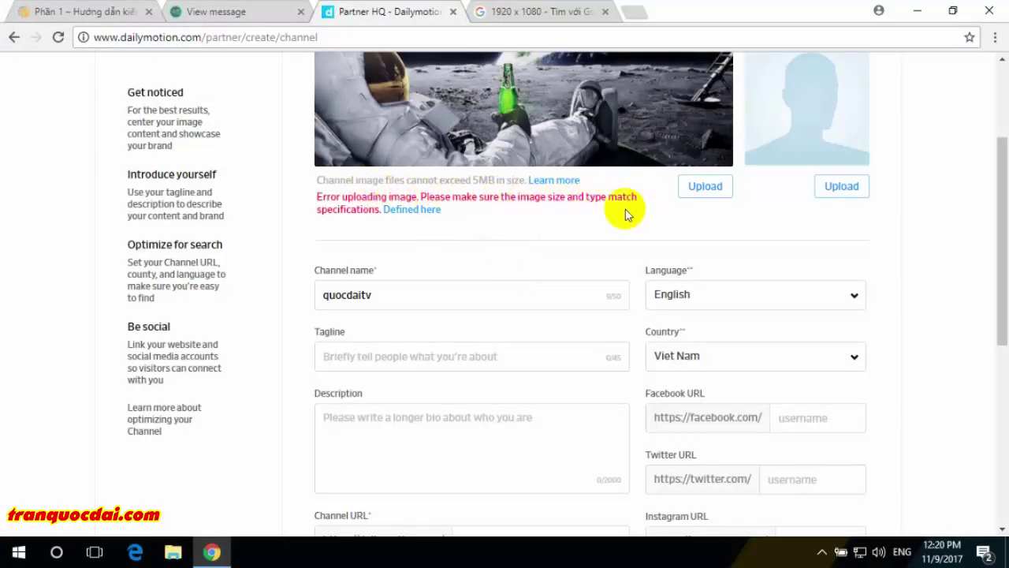
- Reopen the avatar file chooser, cancel it, and return to the Google Images results
left_click(850, 186)
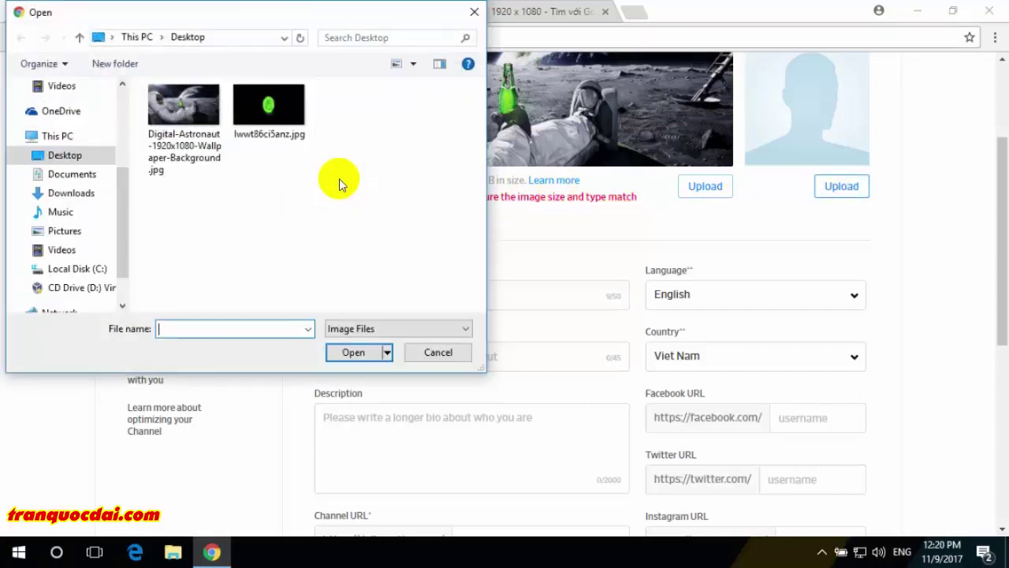
left_click(435, 355)
left_click(495, 20)
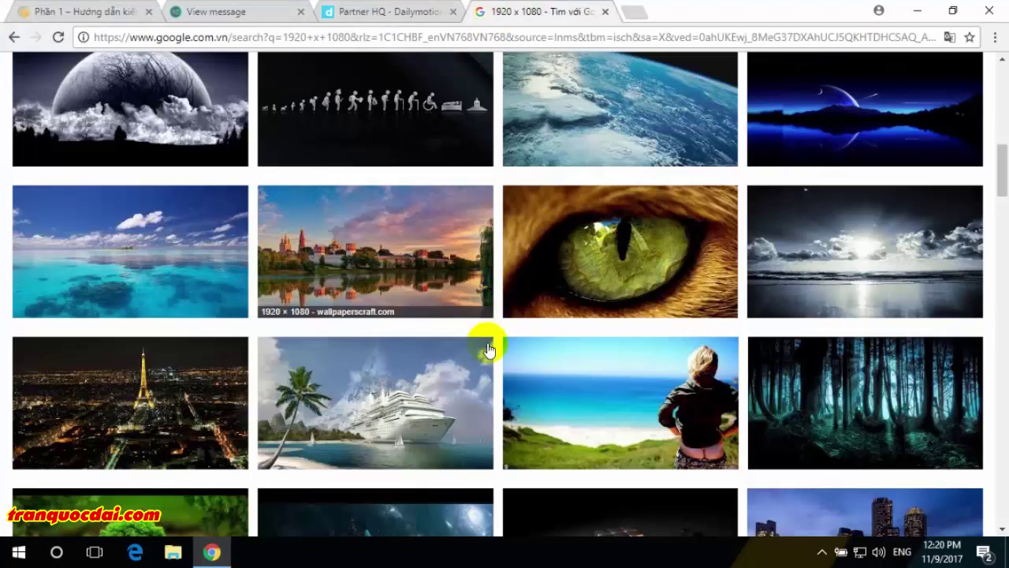
- Save the glass-bowl tree wallpaper to the Desktop and return to the Dailymotion channel page
scroll(484, 342, "up", 10)
left_click(214, 89)
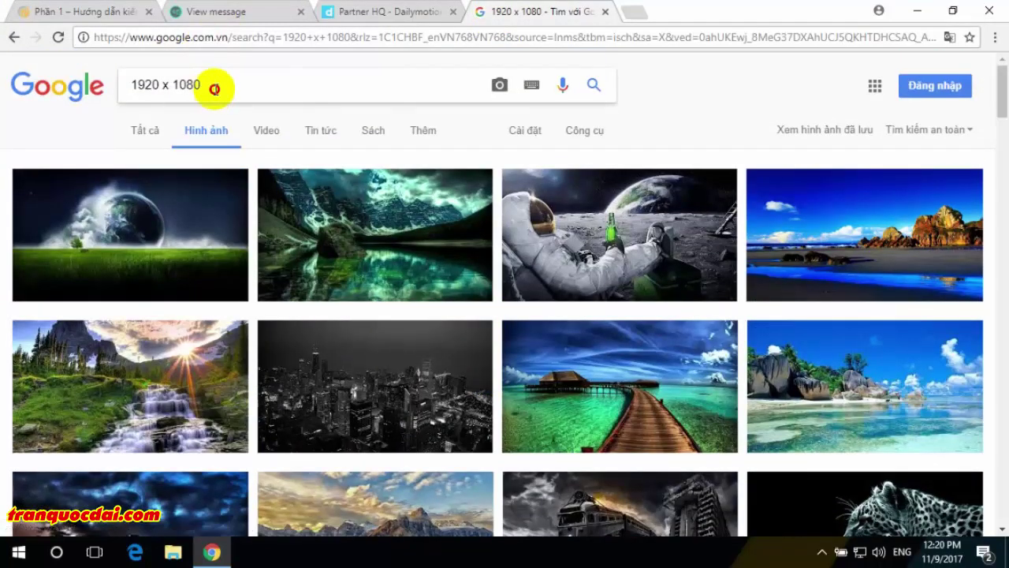
scroll(591, 302, "down", 5)
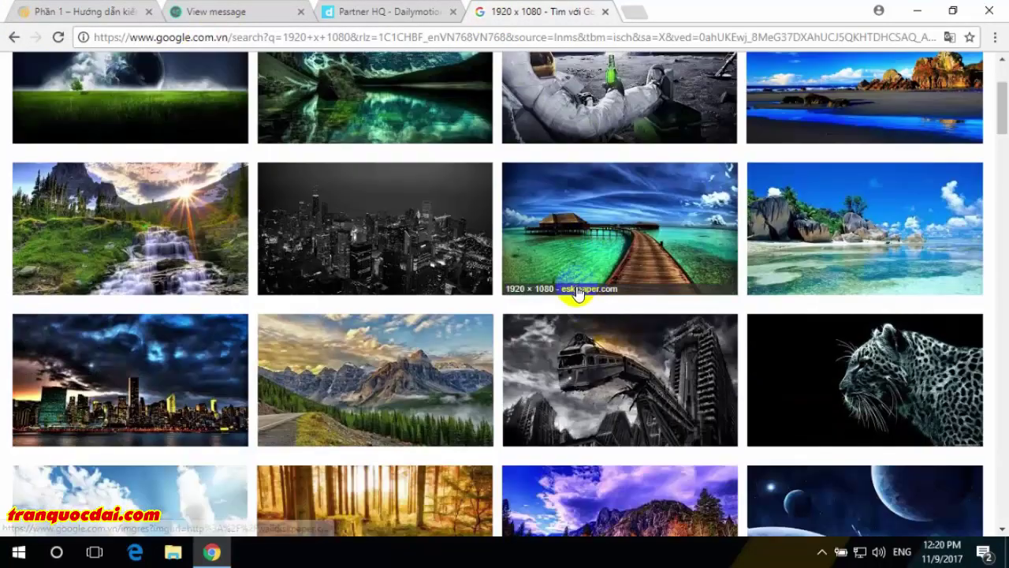
scroll(573, 276, "down", 3)
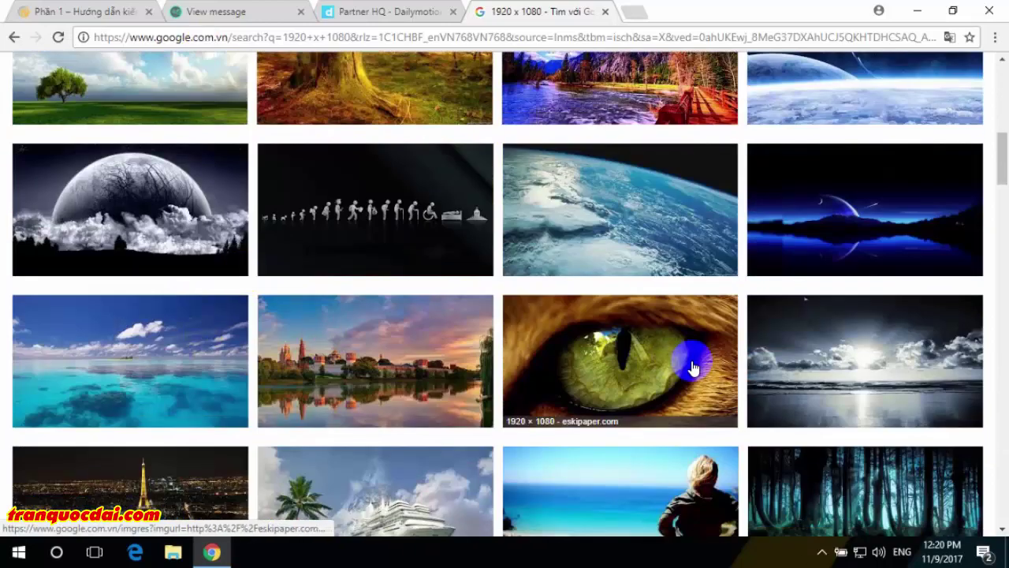
scroll(153, 423, "down", 6)
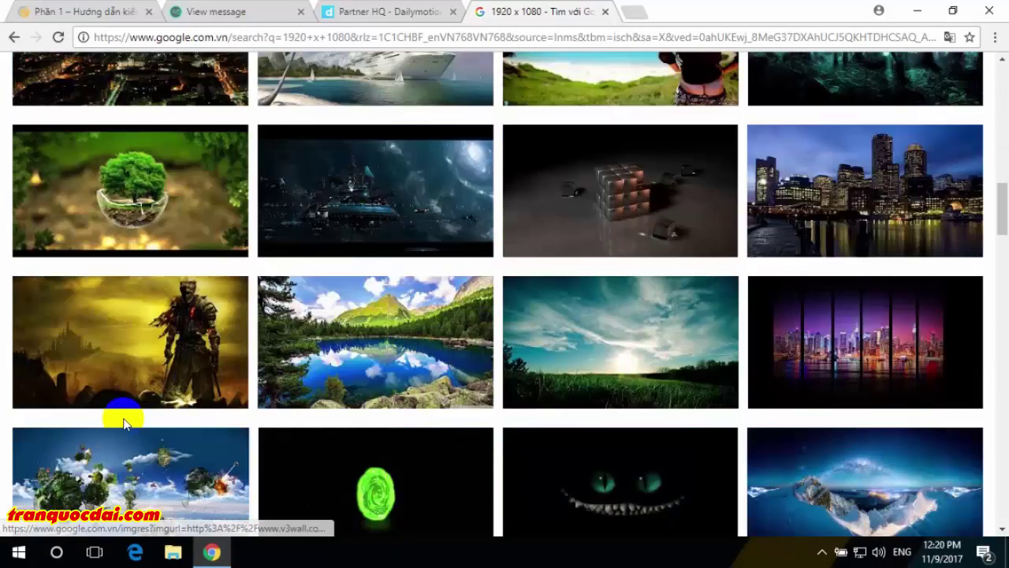
left_click(190, 184)
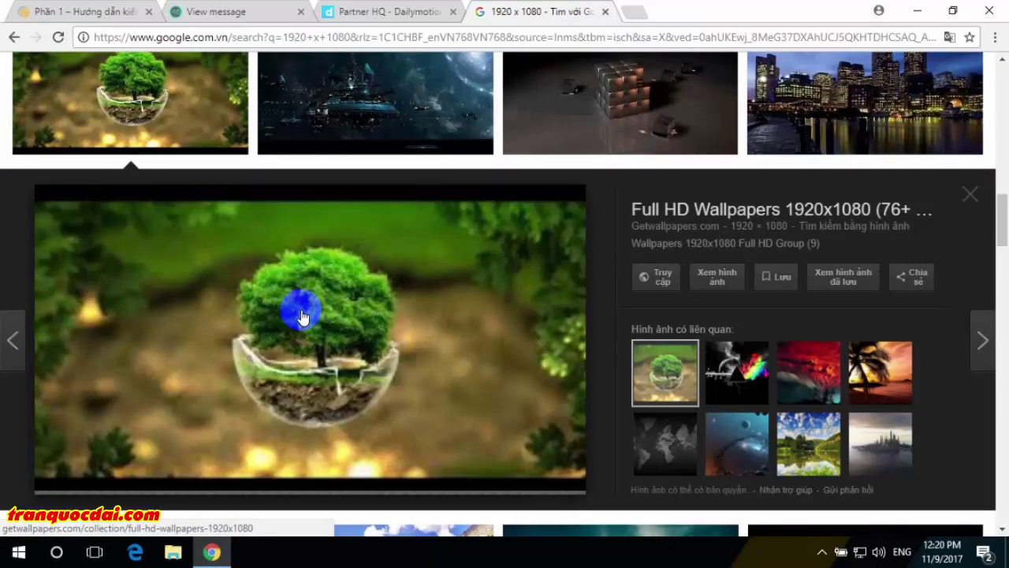
right_click(301, 314)
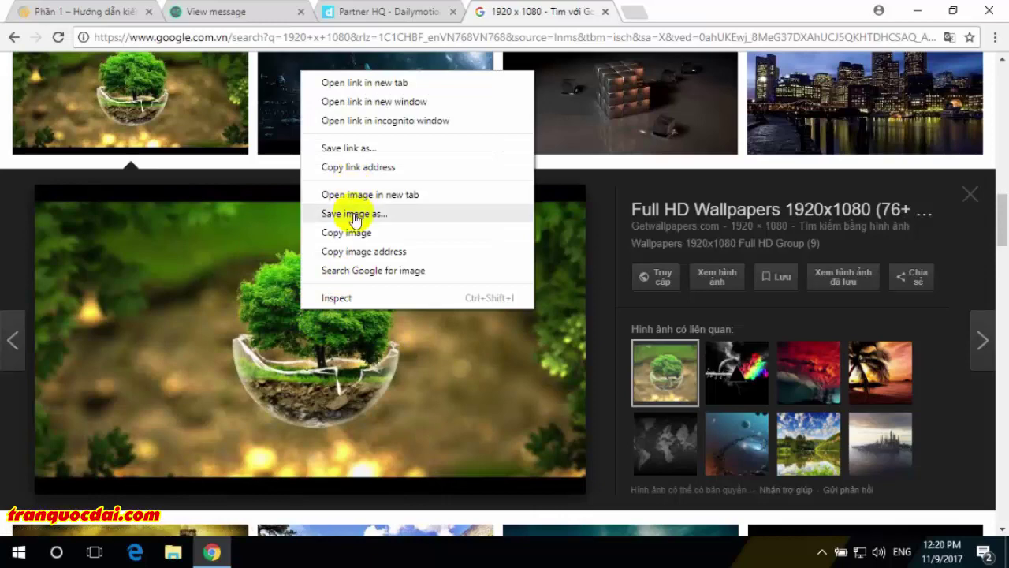
left_click(353, 213)
left_click(359, 352)
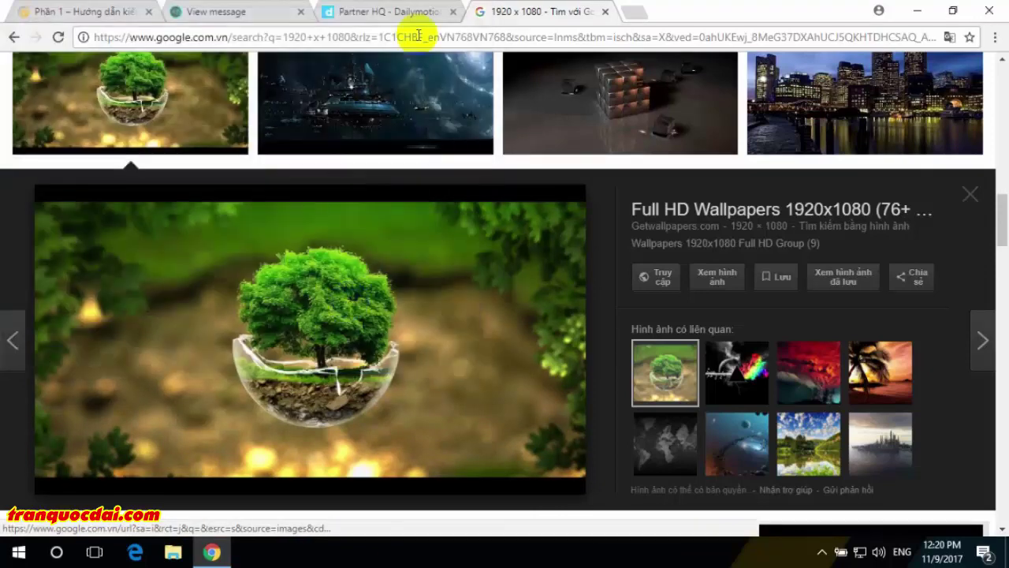
left_click(383, 12)
- Upload another downloaded Desktop image for the channel, still getting the size-and-type error
left_click(834, 189)
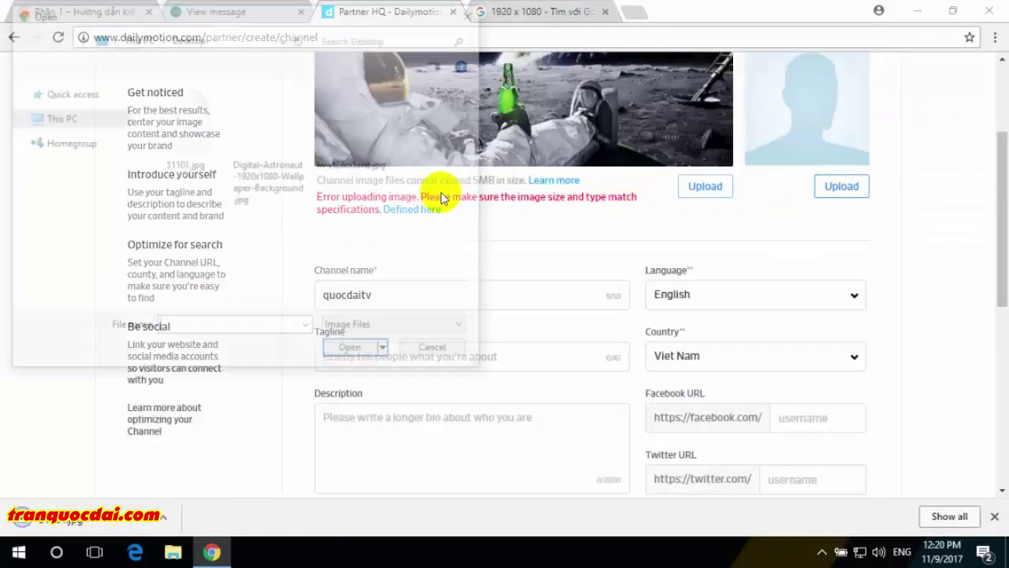
left_click(358, 146)
double_click(192, 150)
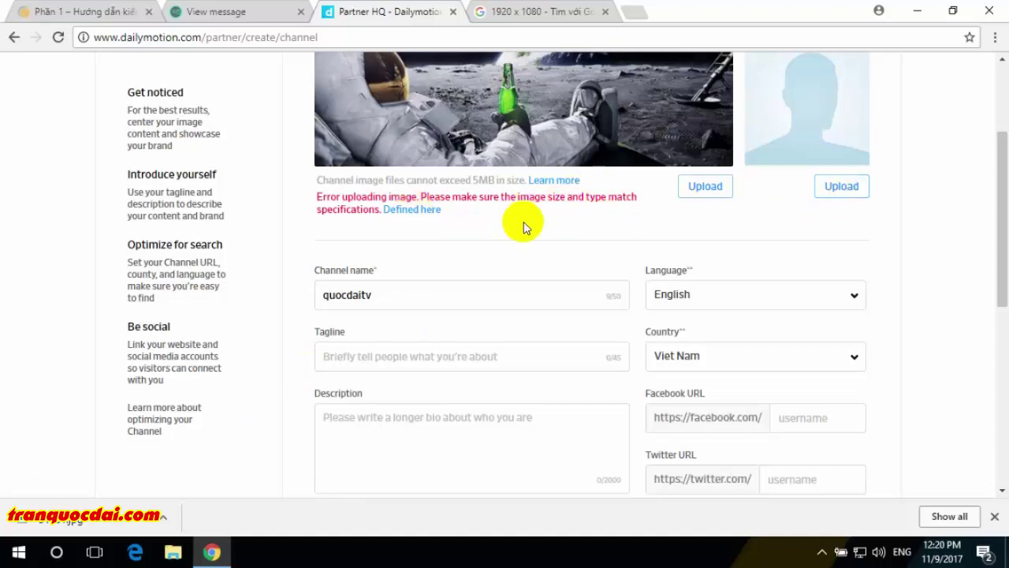
left_click(609, 107)
left_click(544, 14)
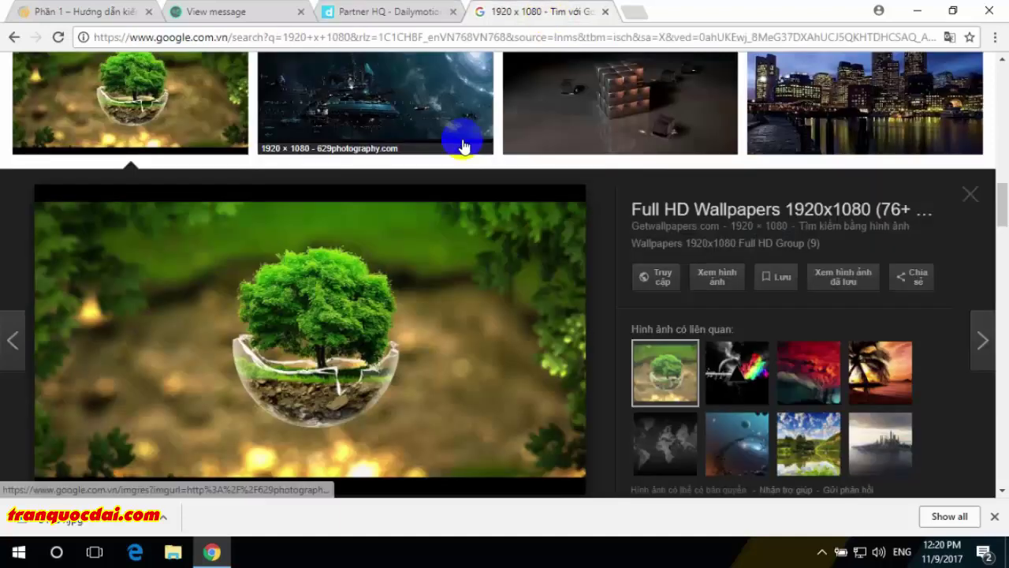
- Replace the image search query with 'avatar' and run it
scroll(442, 141, "down", 5)
scroll(416, 133, "up", 3)
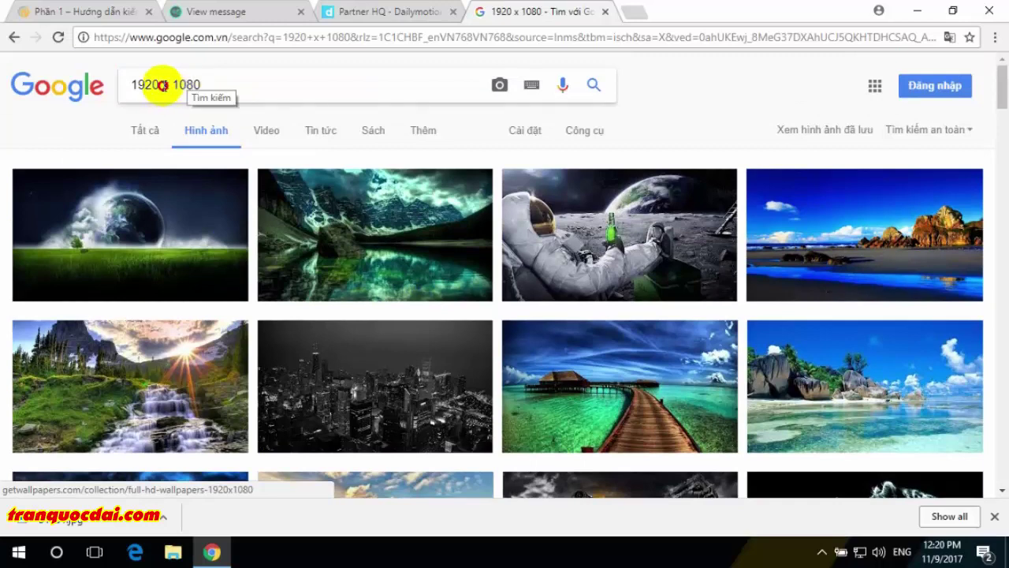
triple_click(161, 85)
type("a")
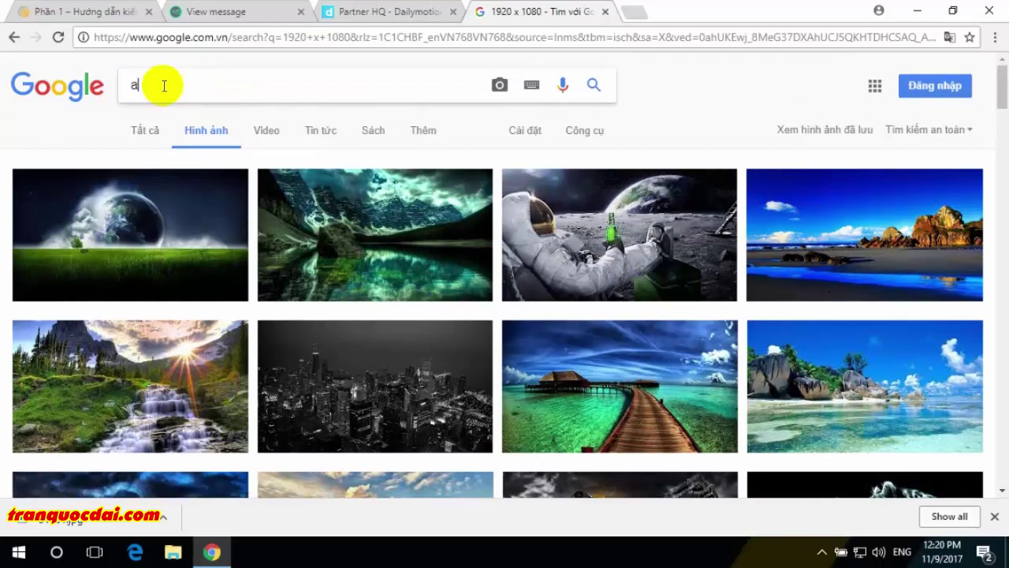
type("vatar")
key("Return")
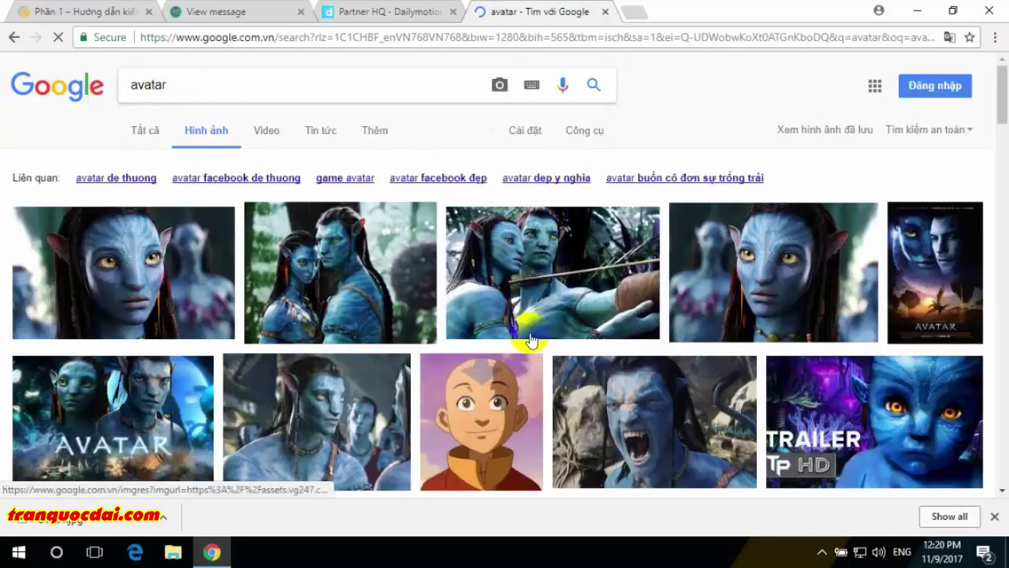
- Save the bald cartoon boy portrait (HnVmB0-k.jpg) to the Desktop and return to Dailymotion
scroll(506, 416, "down", 2)
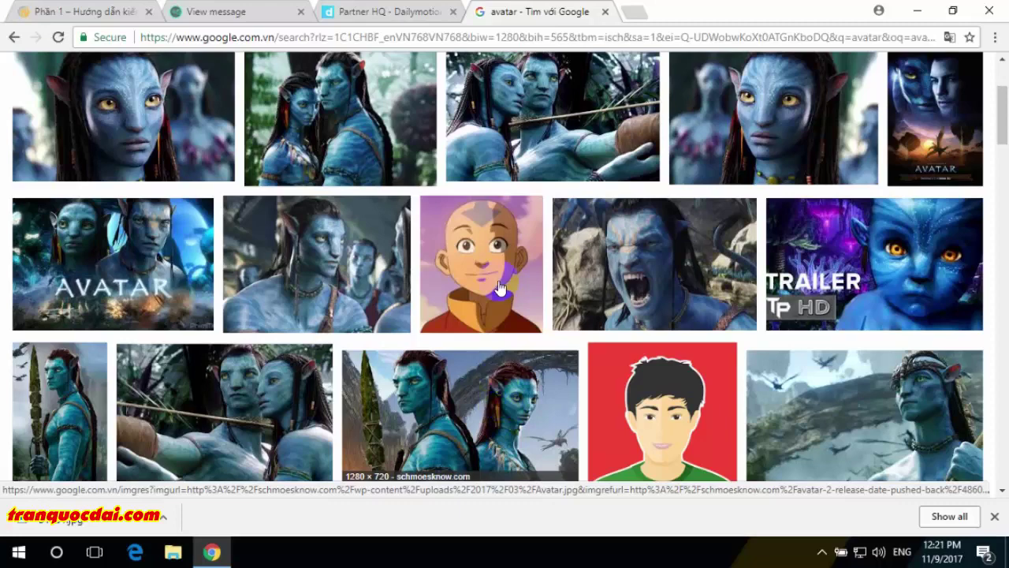
scroll(499, 287, "down", 3)
scroll(499, 288, "up", 2)
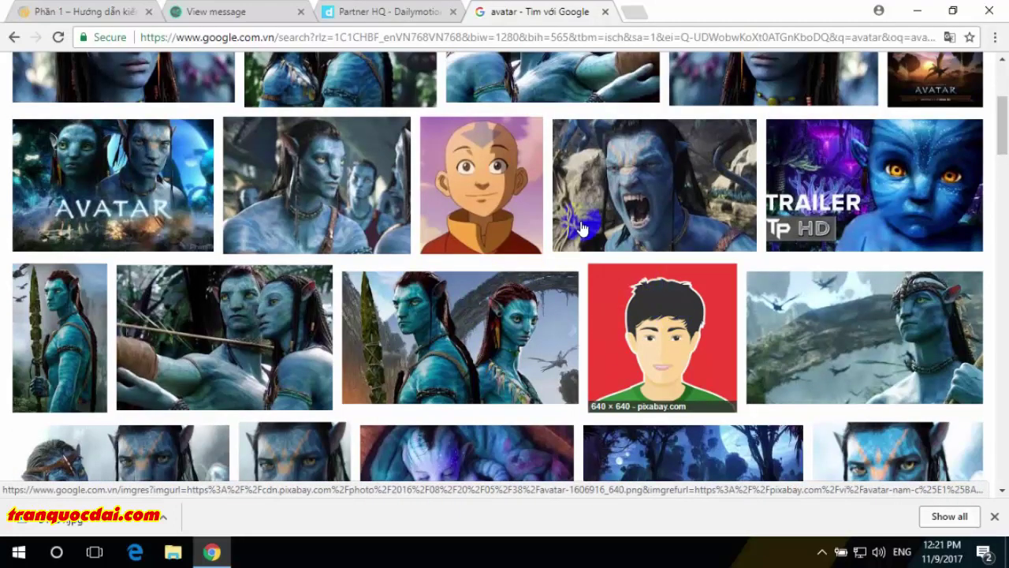
left_click(502, 186)
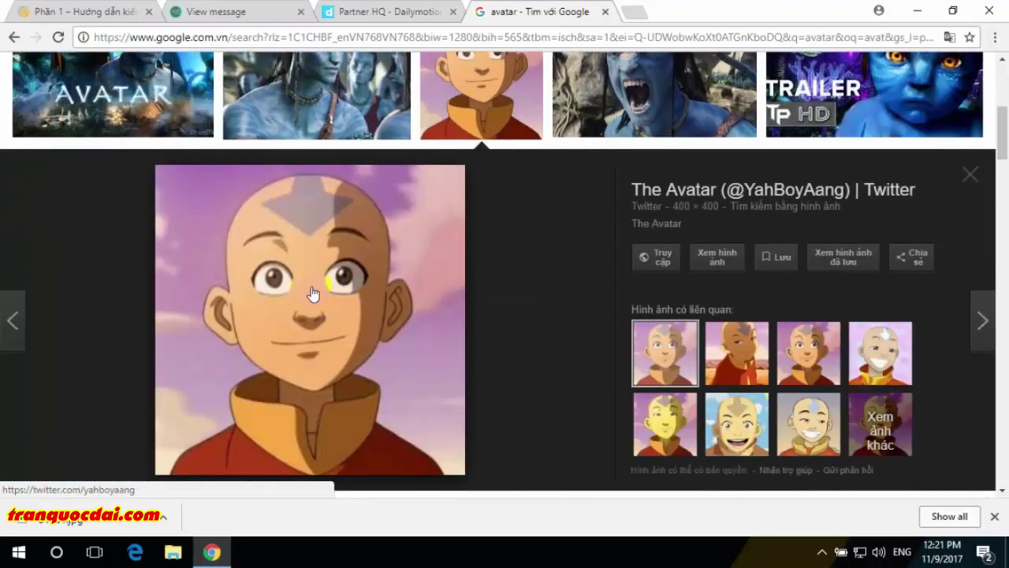
right_click(305, 288)
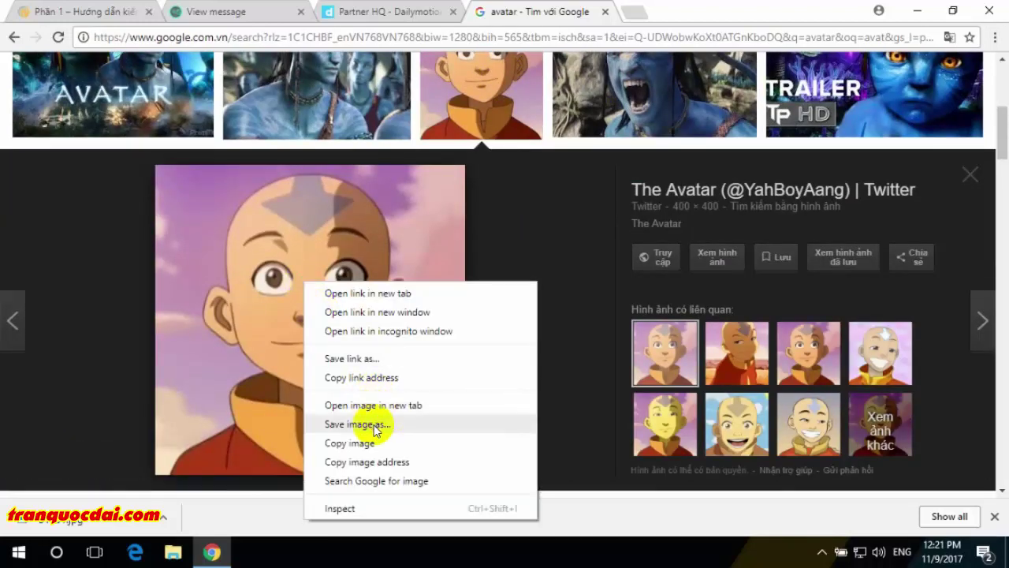
left_click(373, 421)
left_click(359, 351)
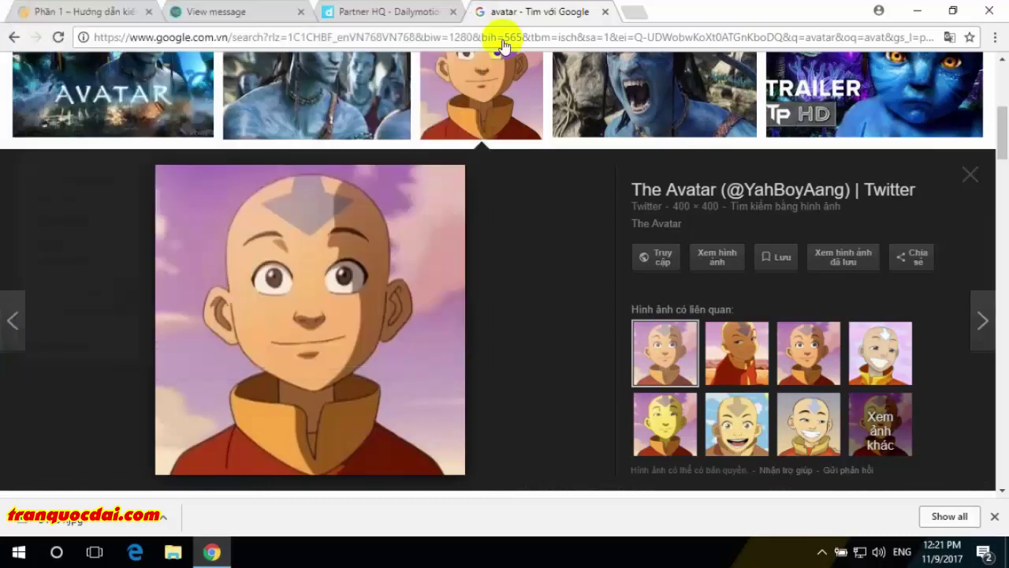
left_click(416, 22)
- Upload HnVmB0-k.jpg from the Desktop as the channel avatar
left_click(824, 183)
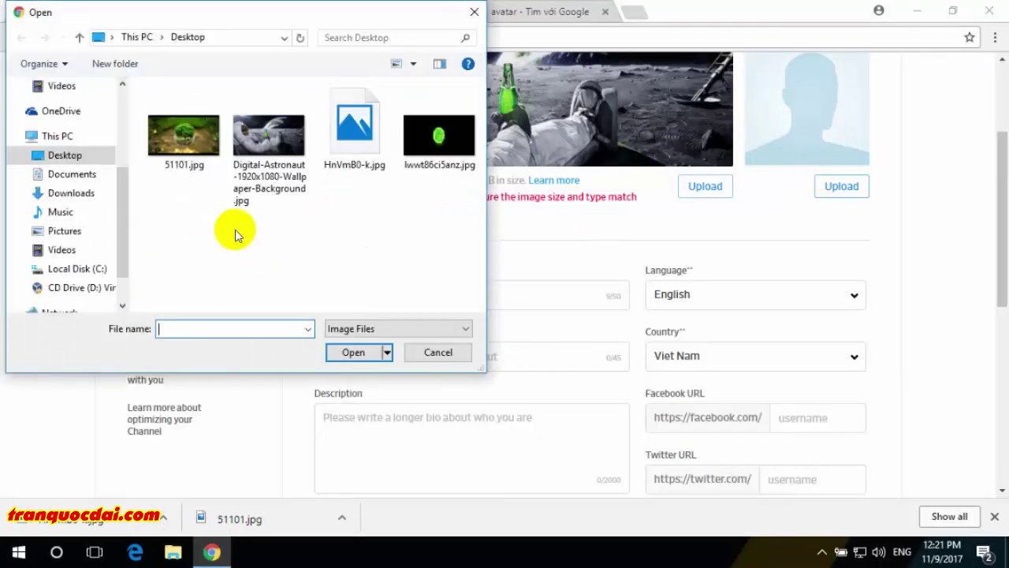
left_click(353, 139)
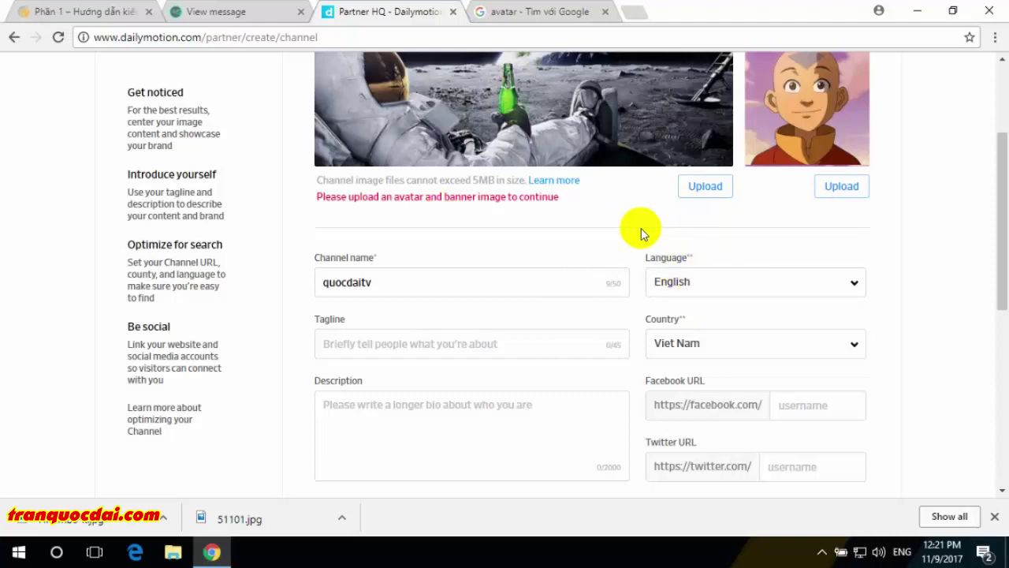
scroll(633, 257, "down", 2)
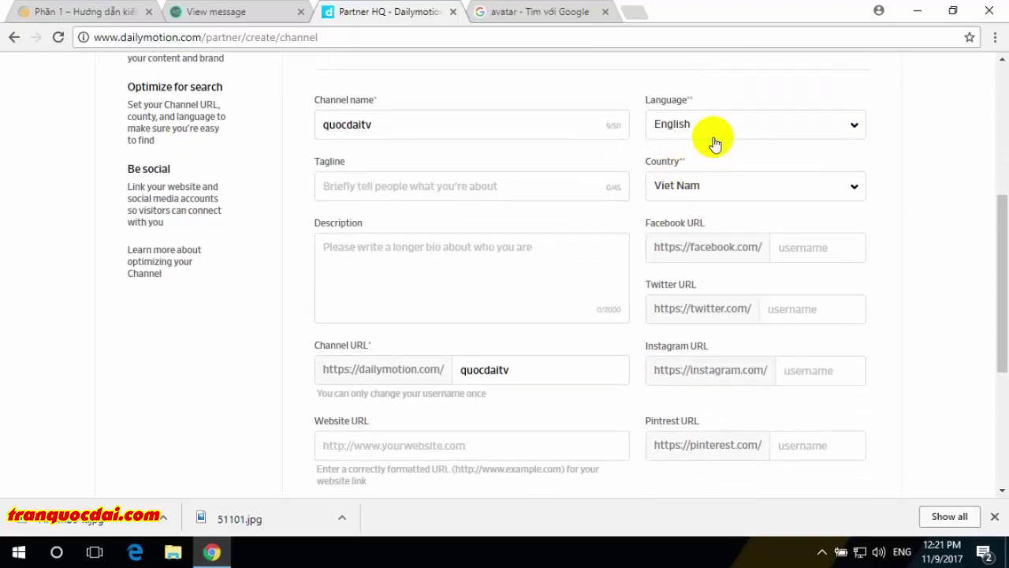
- Enter the owner's Facebook username in the Create Channel form
left_click(805, 259)
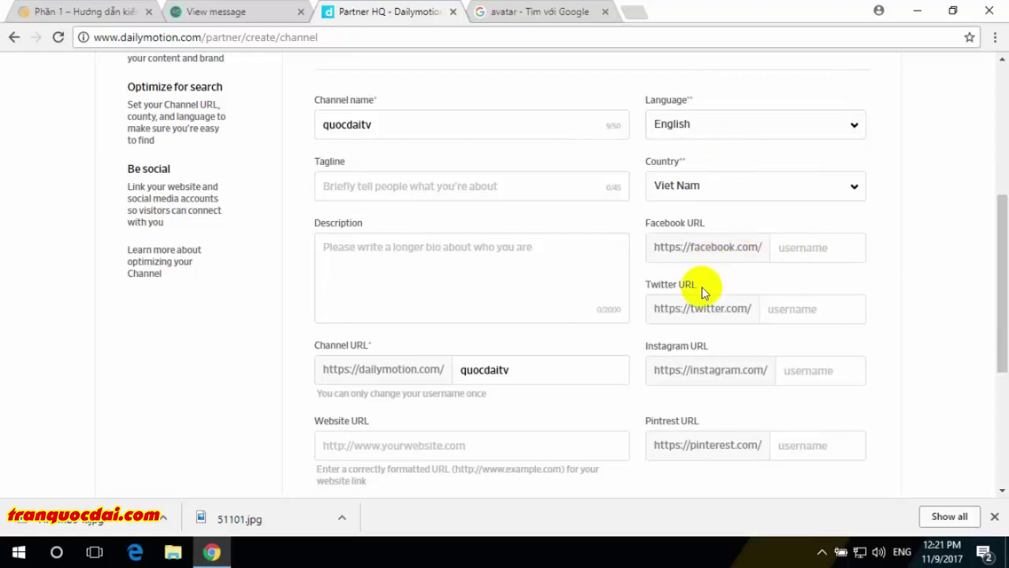
scroll(707, 424, "down", 1)
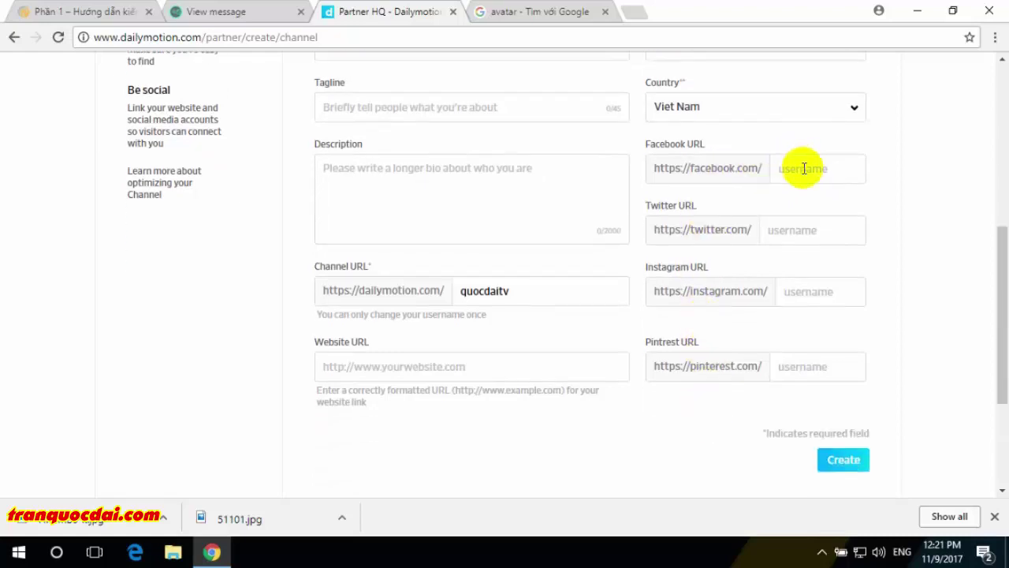
type("mr.tranquocdai")
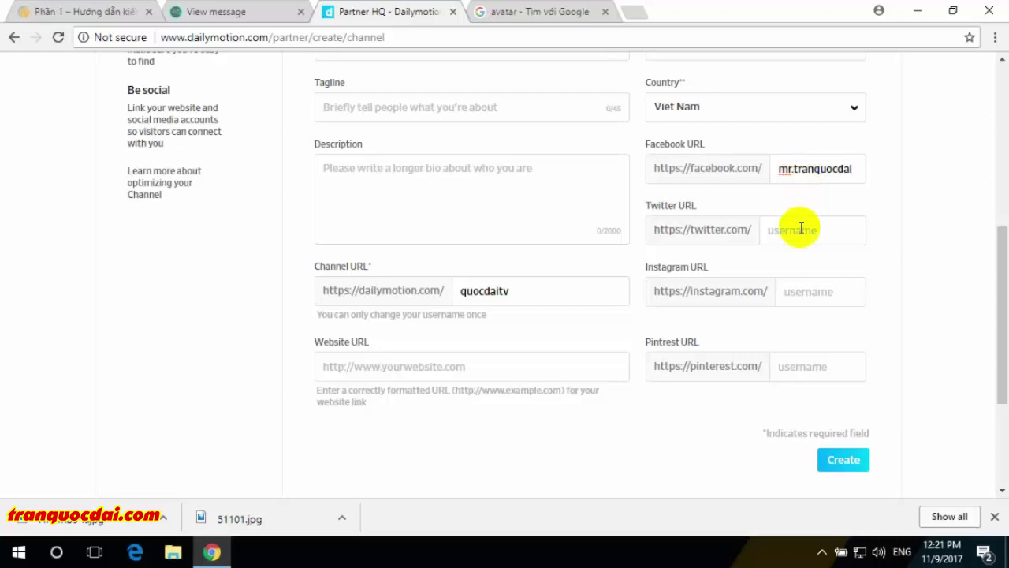
left_click(818, 292)
double_click(822, 169)
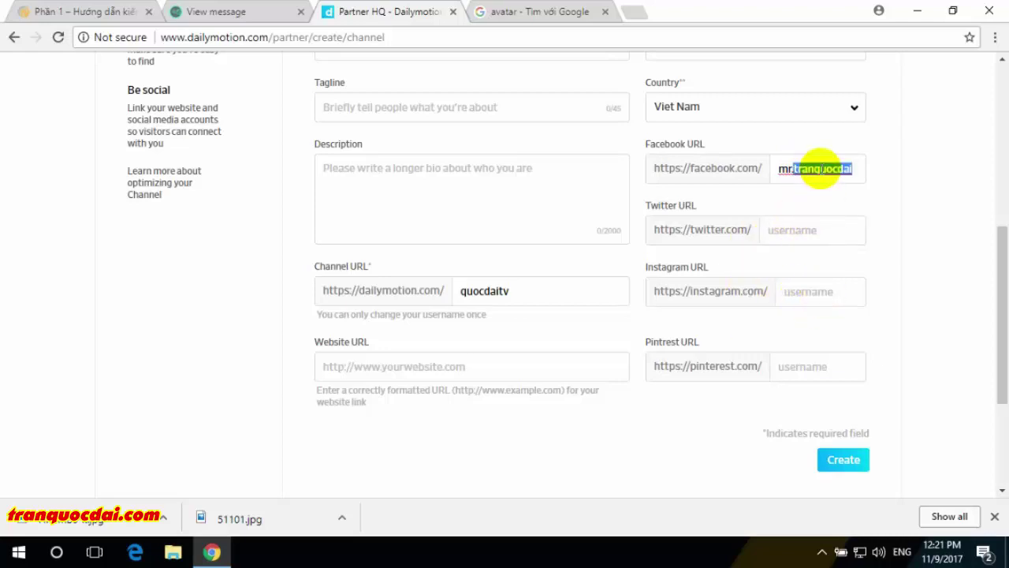
left_click(820, 367)
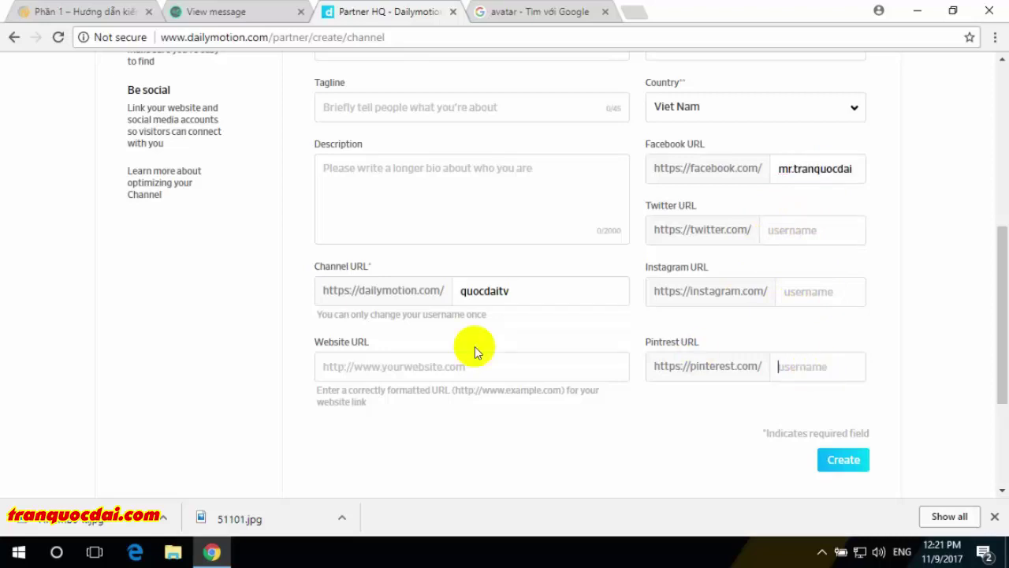
left_click(522, 295)
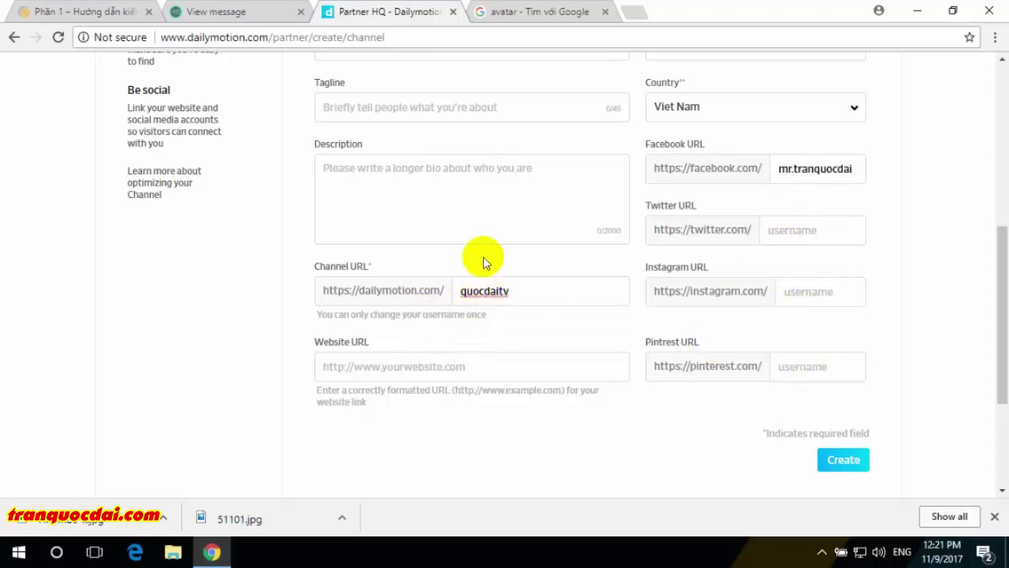
- Set the channel description to 'Free Movies' and enter the owner's website URL
left_click(480, 211)
type("Ke")
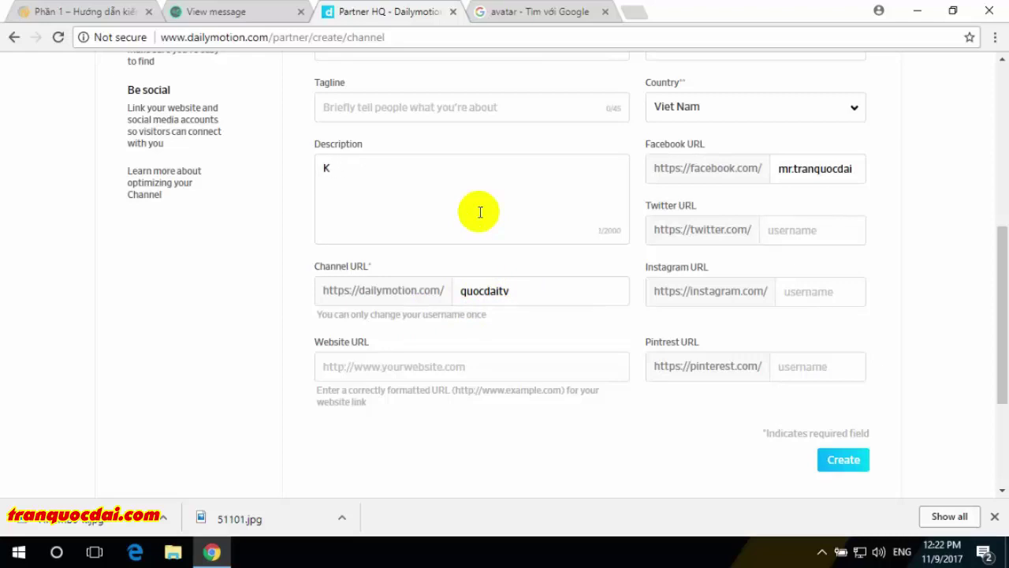
key("BackSpace")
type("kenh video TV")
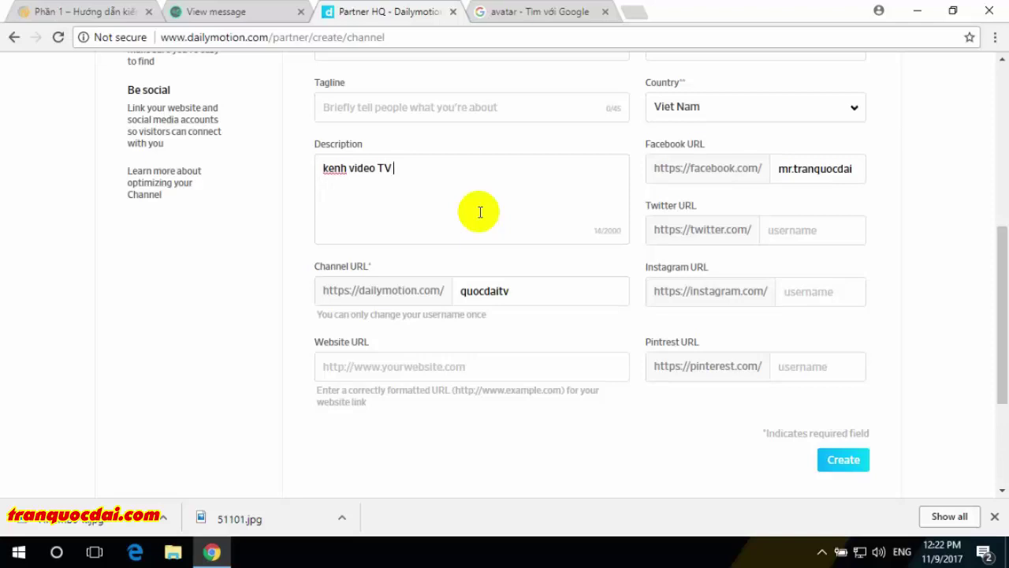
key("ctrl+a")
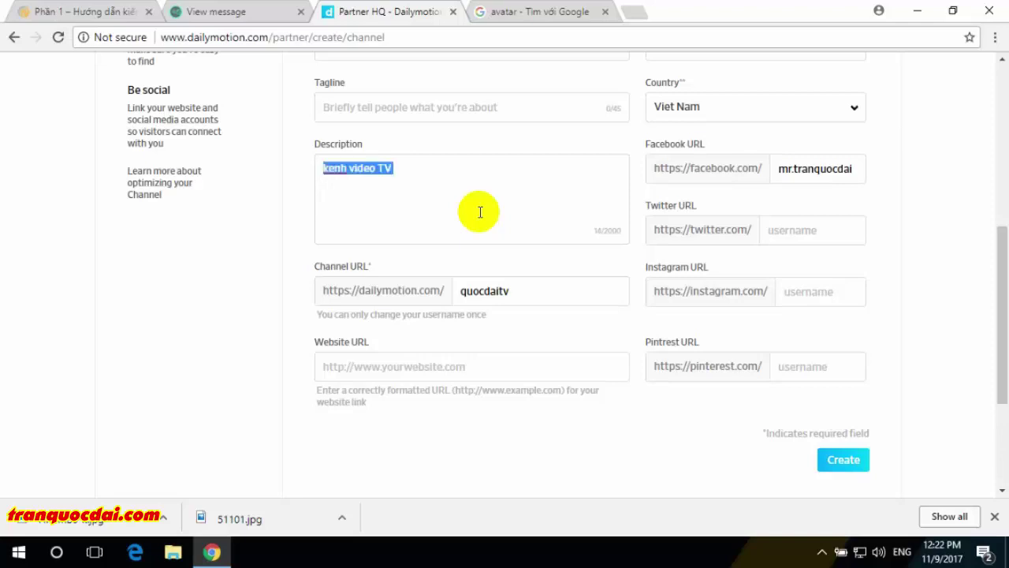
type("Free Movies")
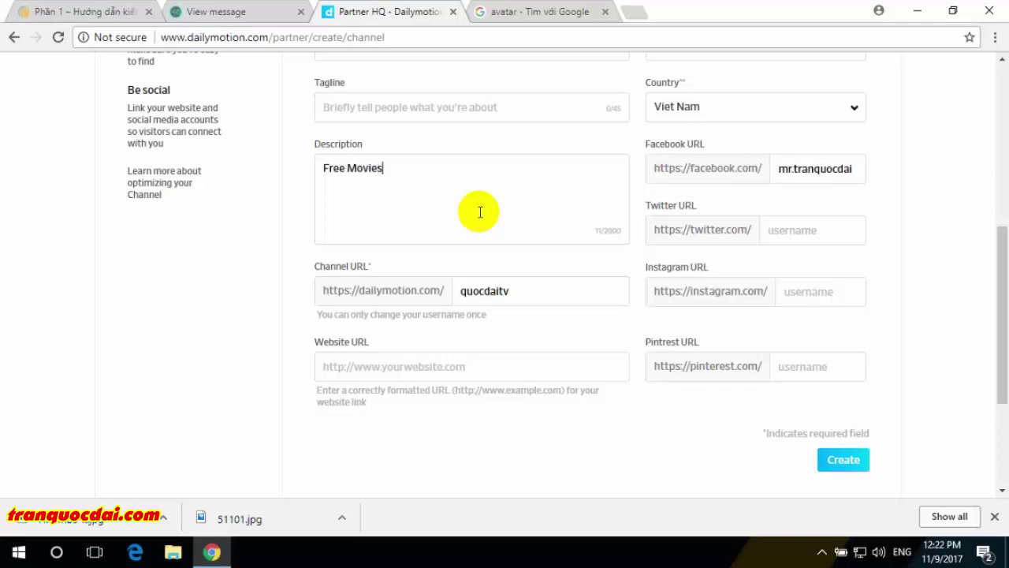
left_click(484, 365)
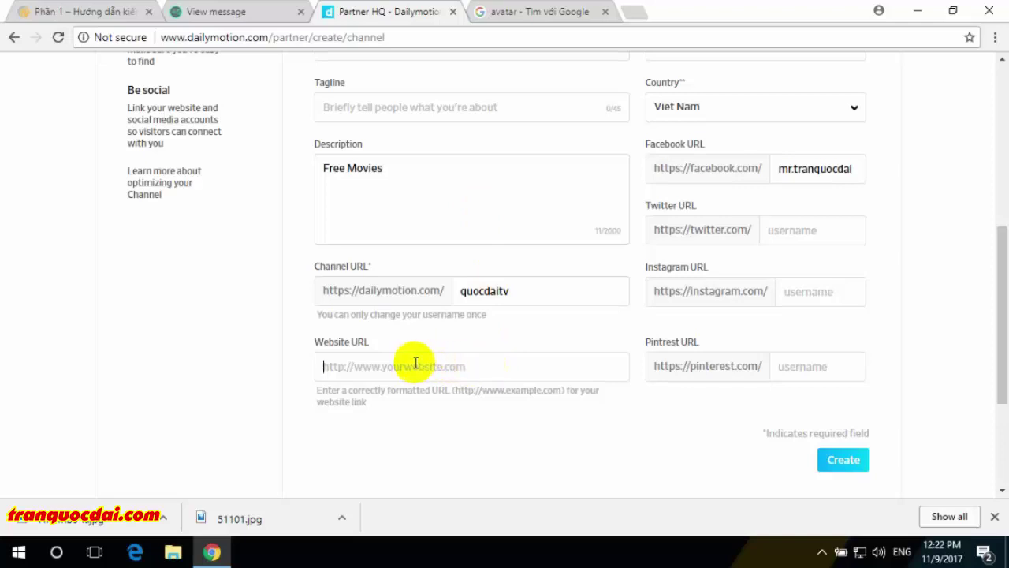
type("https://tranquocdai.com")
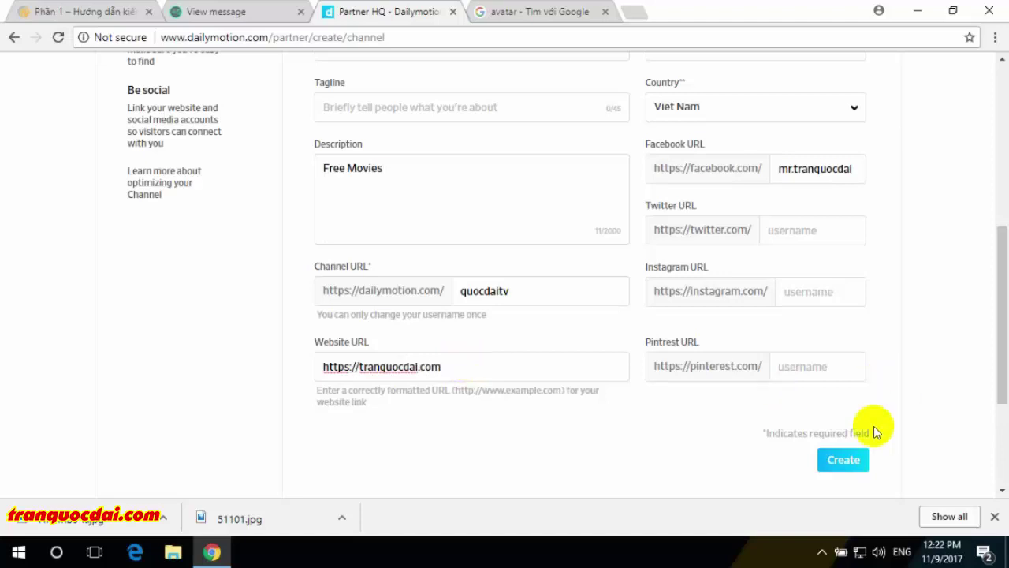
- Create the channel and open its public channel page
left_click(845, 463)
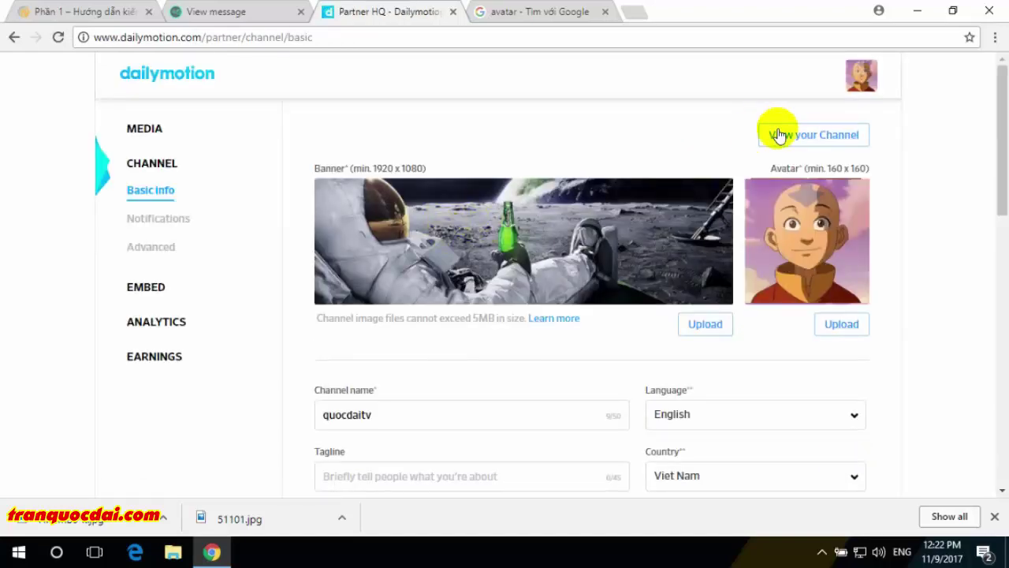
right_click(780, 139)
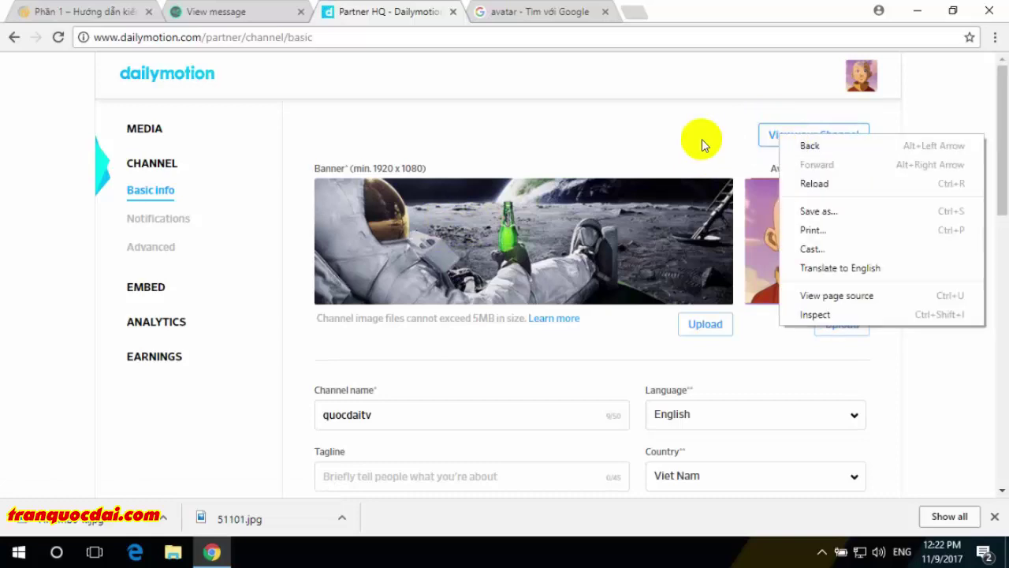
left_click(705, 142)
left_click(788, 140)
left_click(993, 516)
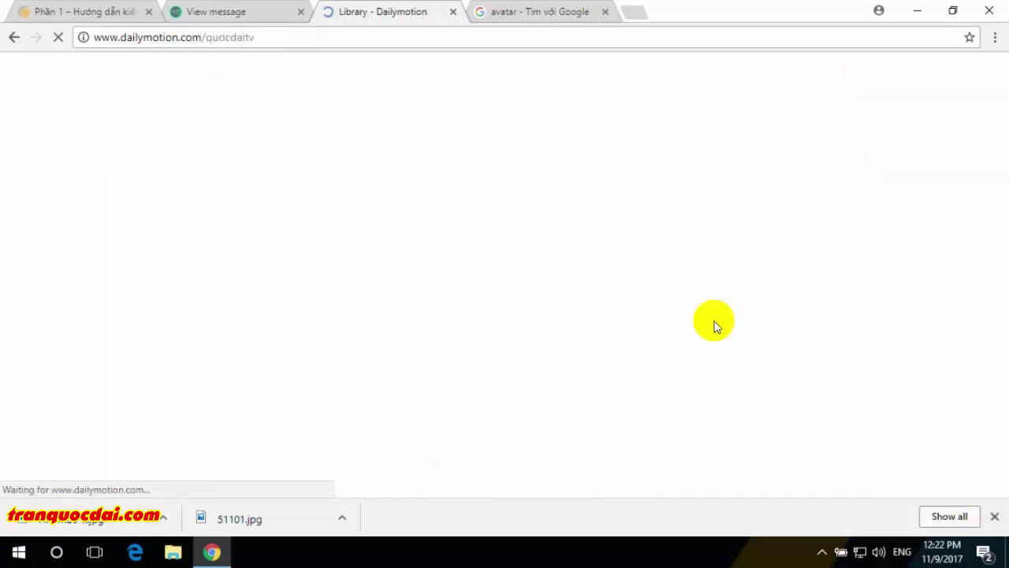
left_click(254, 36)
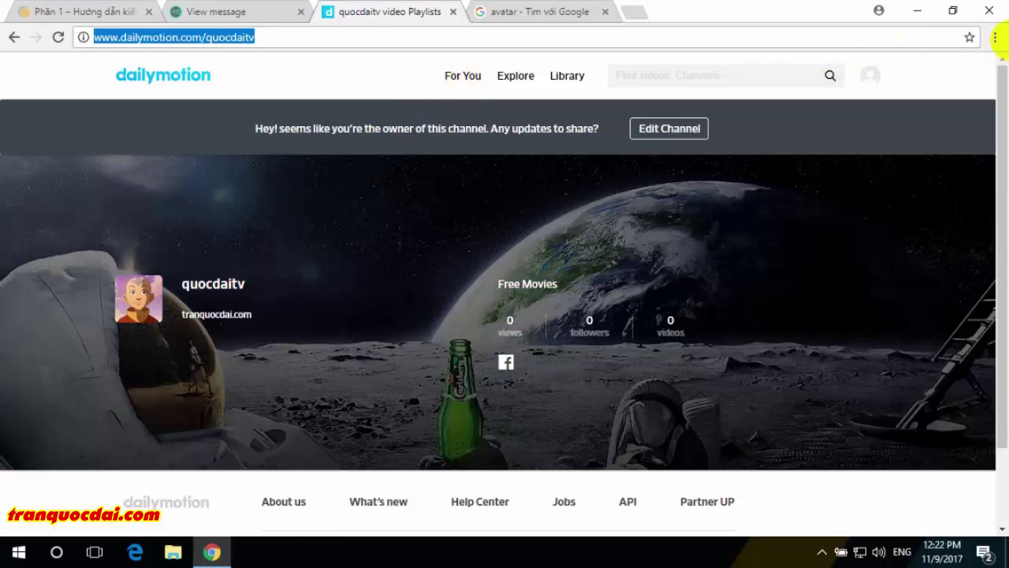
- Turn on Chrome's bookmarks bar from the browser's main menu
left_click(995, 37)
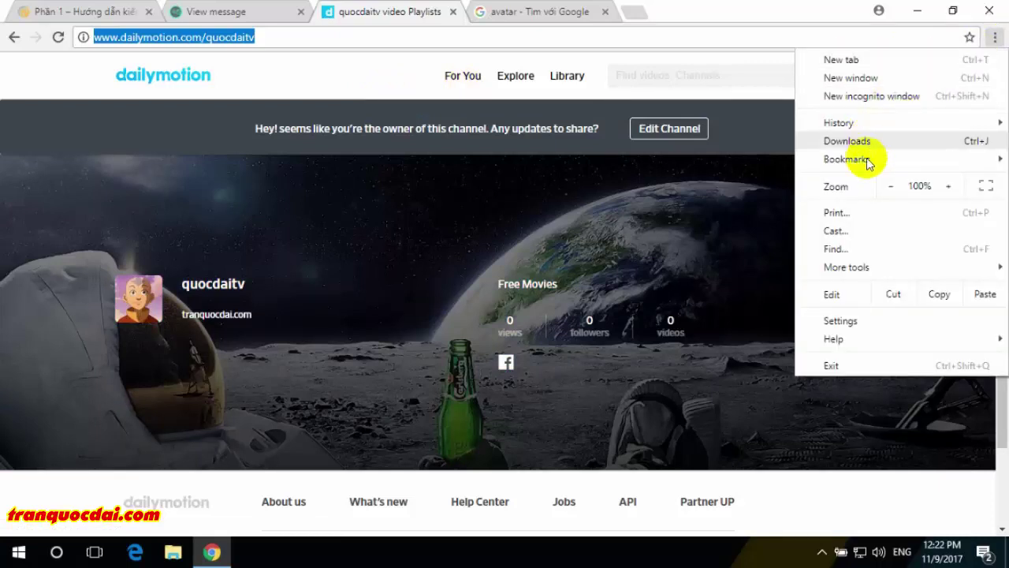
mouse_move(894, 161)
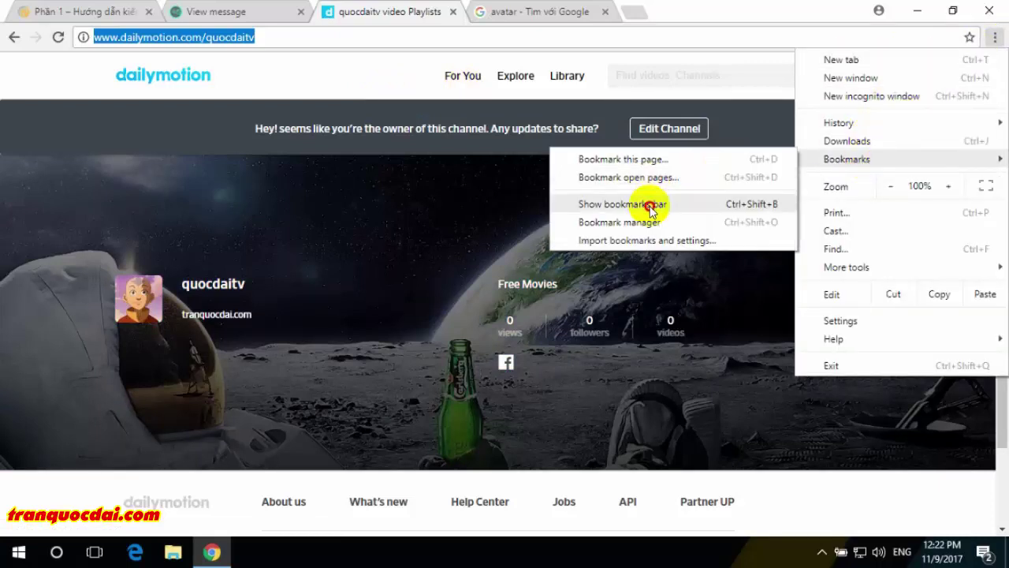
left_click(652, 206)
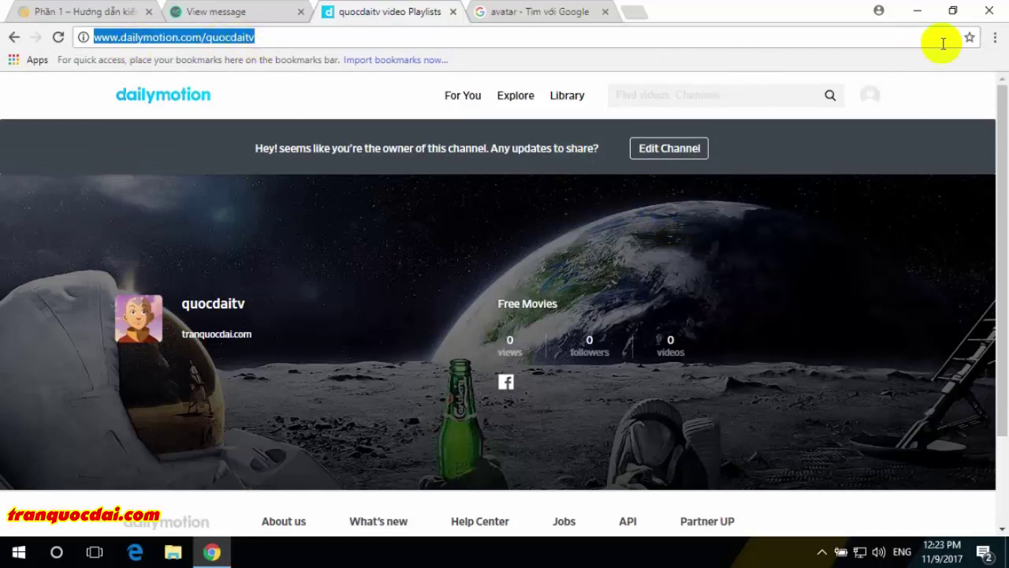
- Bookmark the channel page as 'quocdaitv video Playlists' and bring up the account menu
left_click(969, 37)
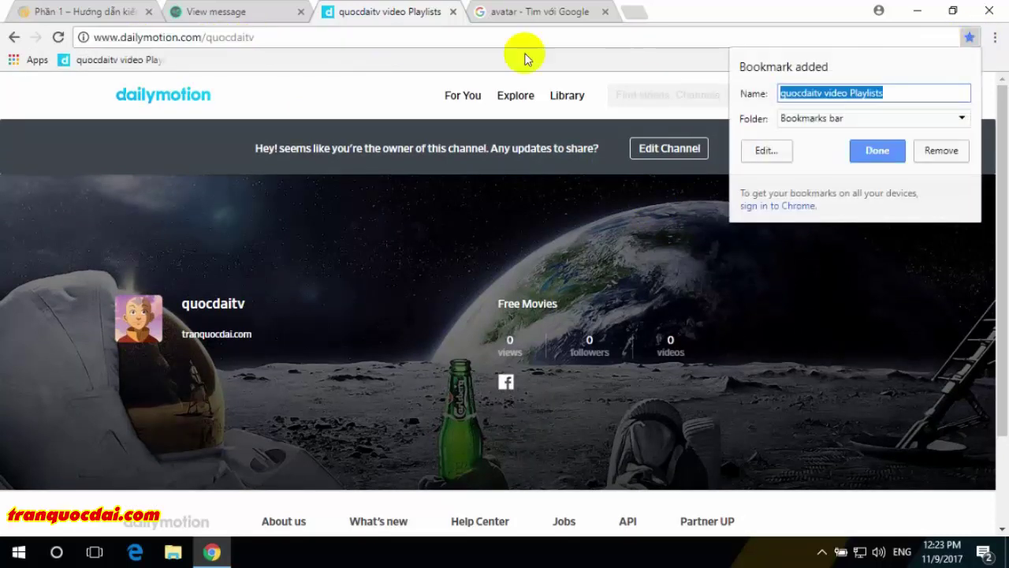
left_click(865, 155)
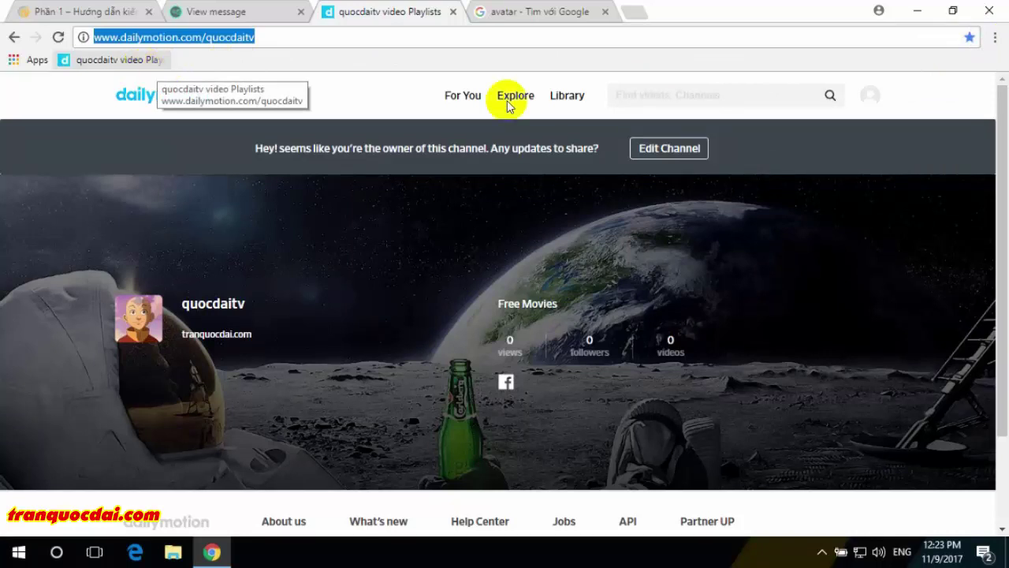
left_click(870, 101)
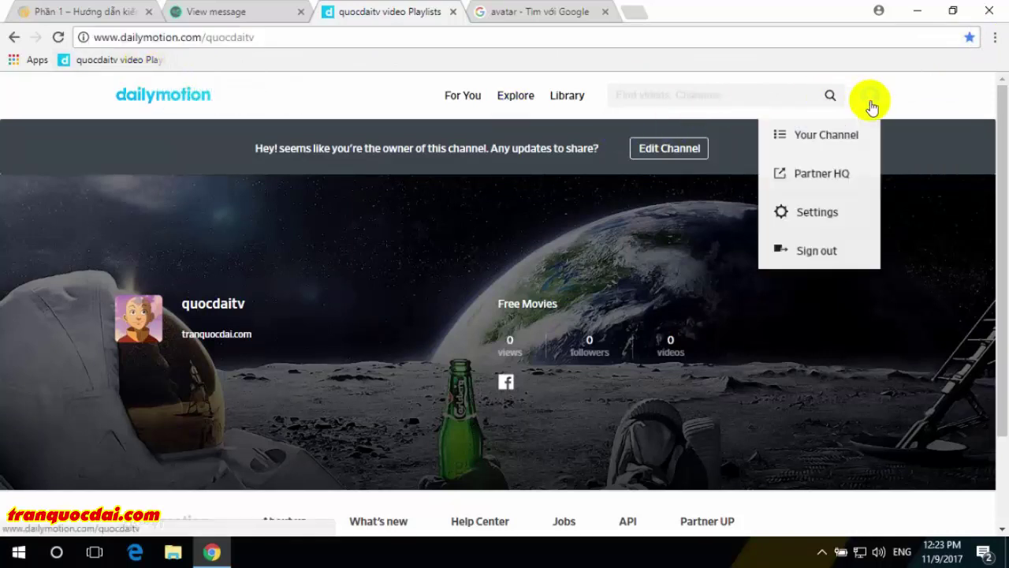
- Open Partner HQ, close the Google image search tab, and bookmark the Partner HQ videos page
left_click(815, 177)
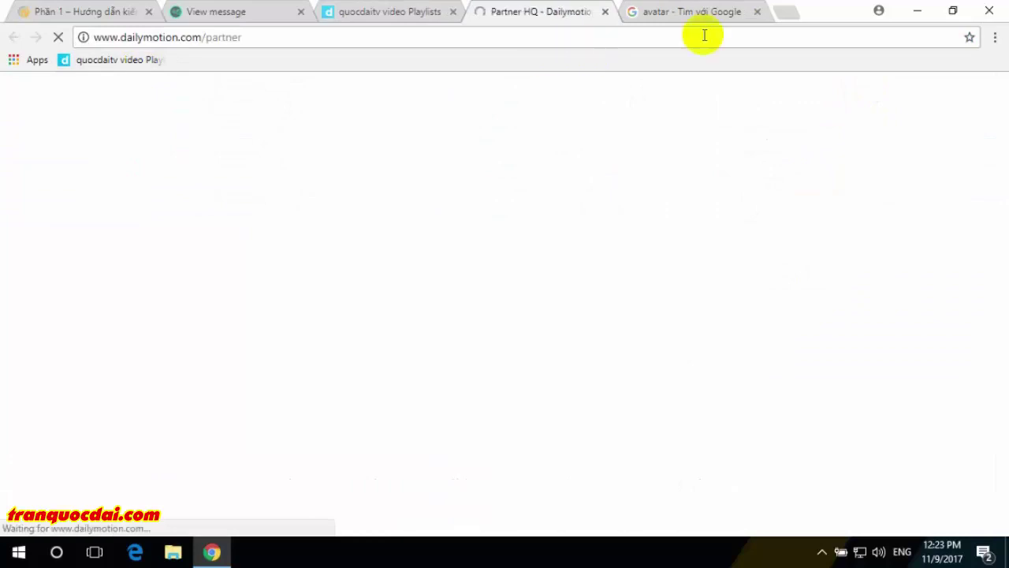
left_click(757, 12)
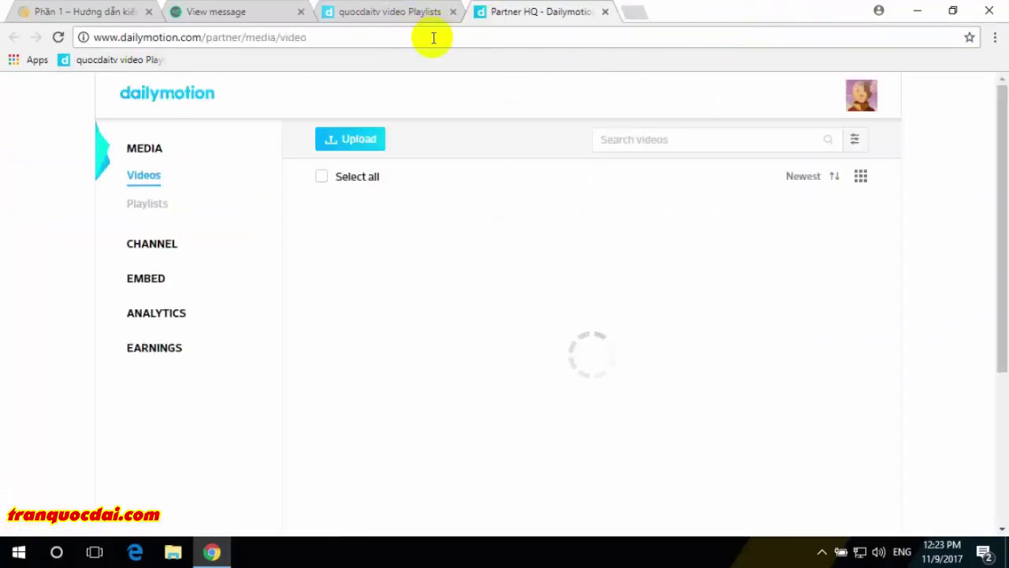
left_click(969, 38)
left_click(877, 151)
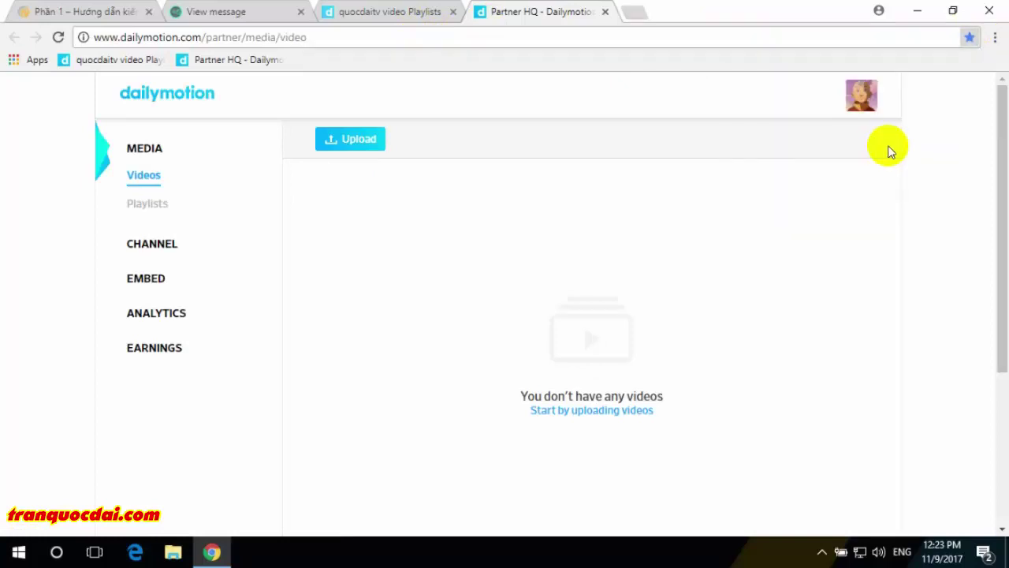
- Change the channel tab's address to dailymotion.com/user/quocdaitv and load that page
left_click(412, 12)
left_click(303, 36)
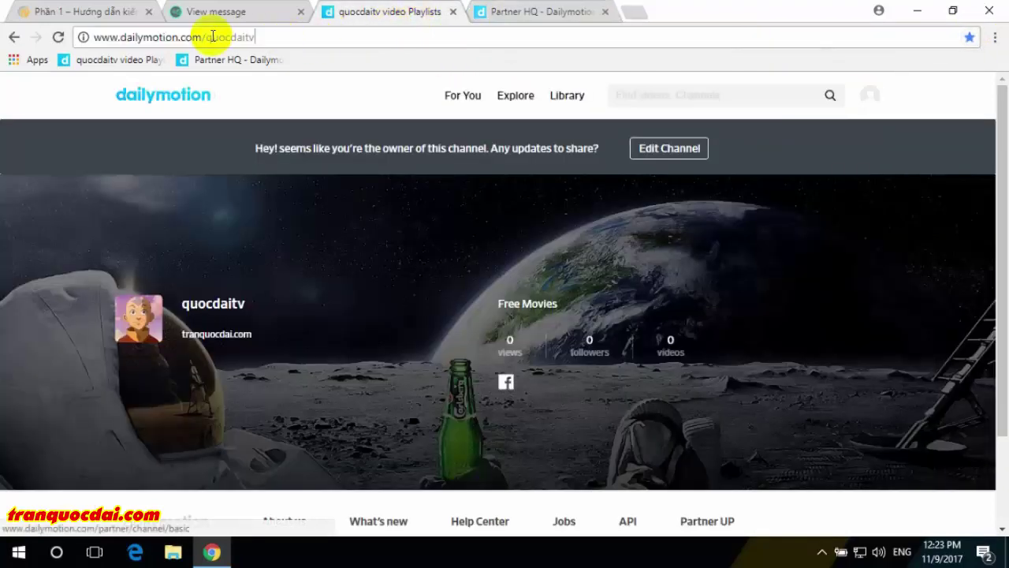
left_click(207, 36)
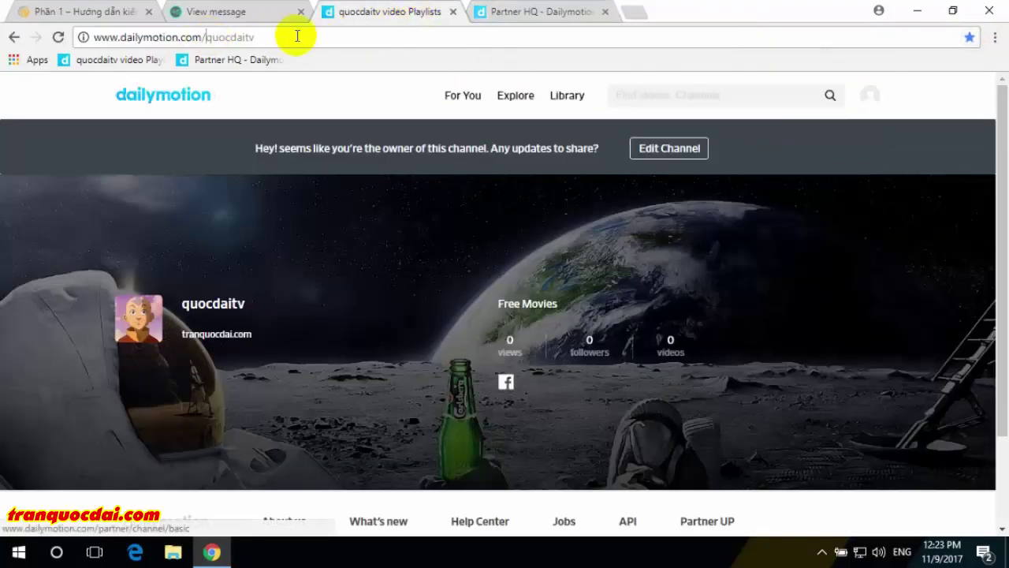
type("u")
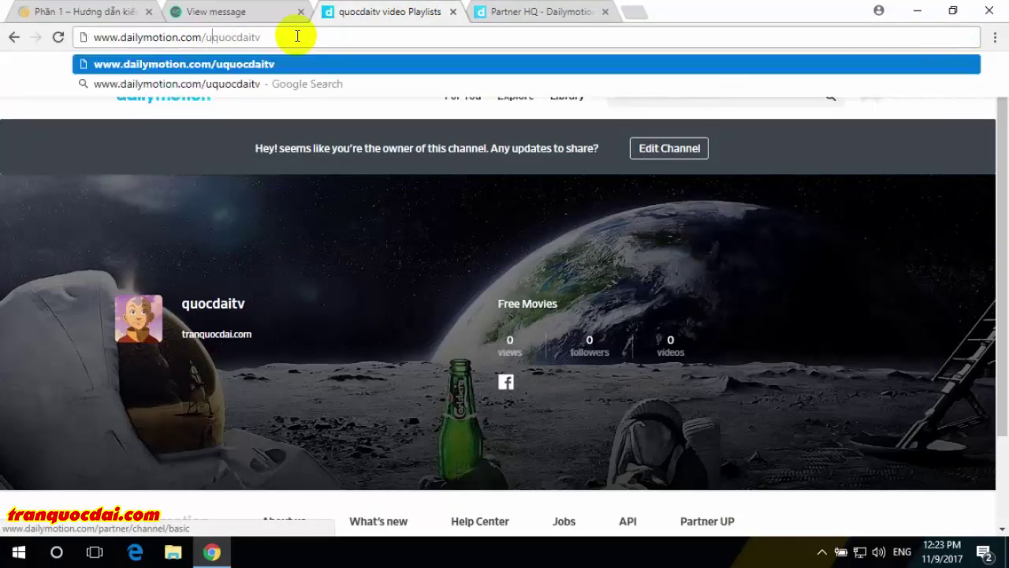
key("BackSpace")
key("BackSpace")
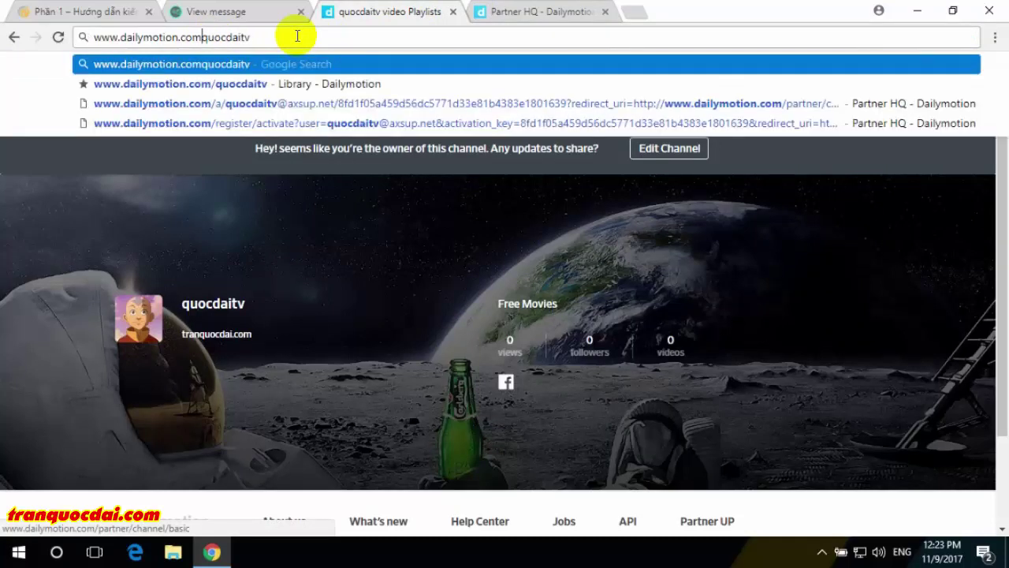
left_click(822, 553)
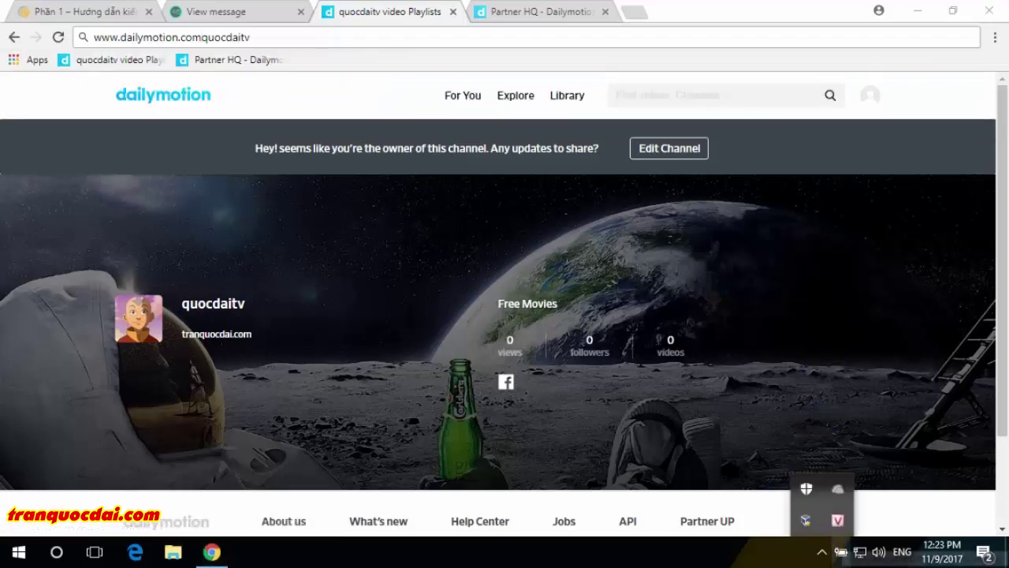
left_click(906, 544)
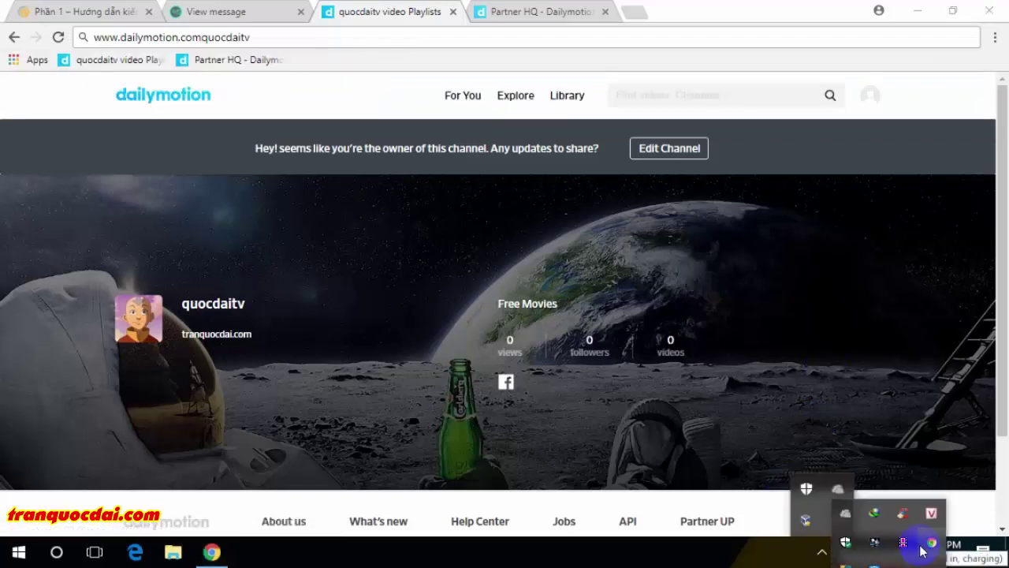
left_click(198, 37)
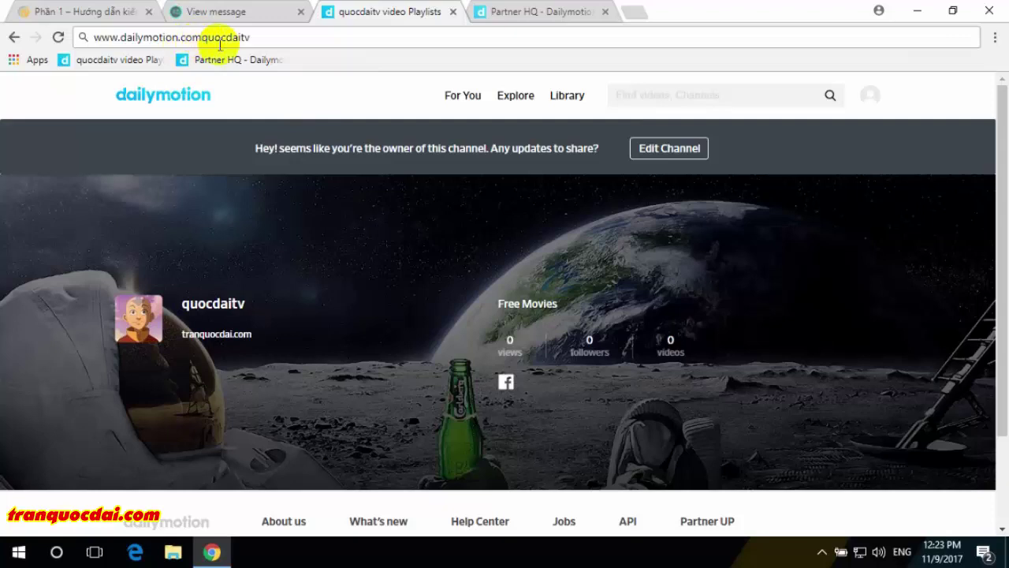
type("/user")
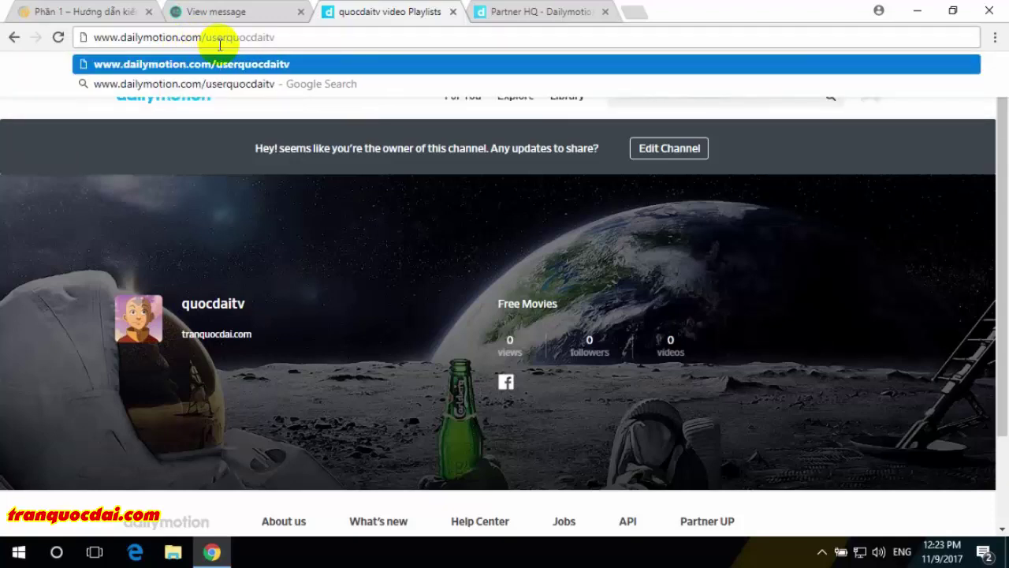
type("/")
key("Return")
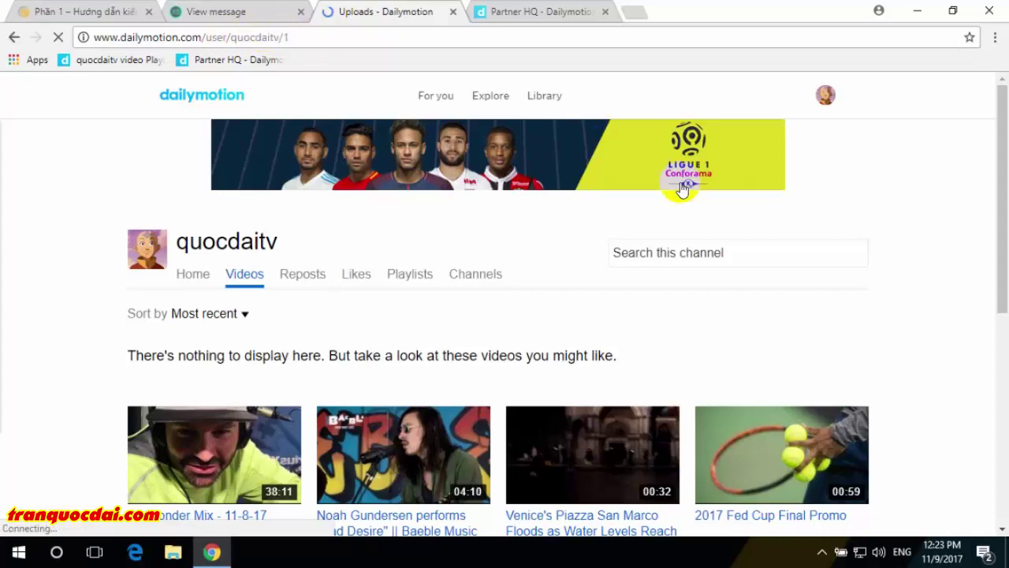
- Bookmark the channel's Uploads page as 'Uploads - Dailymotion'
scroll(536, 285, "down", 5)
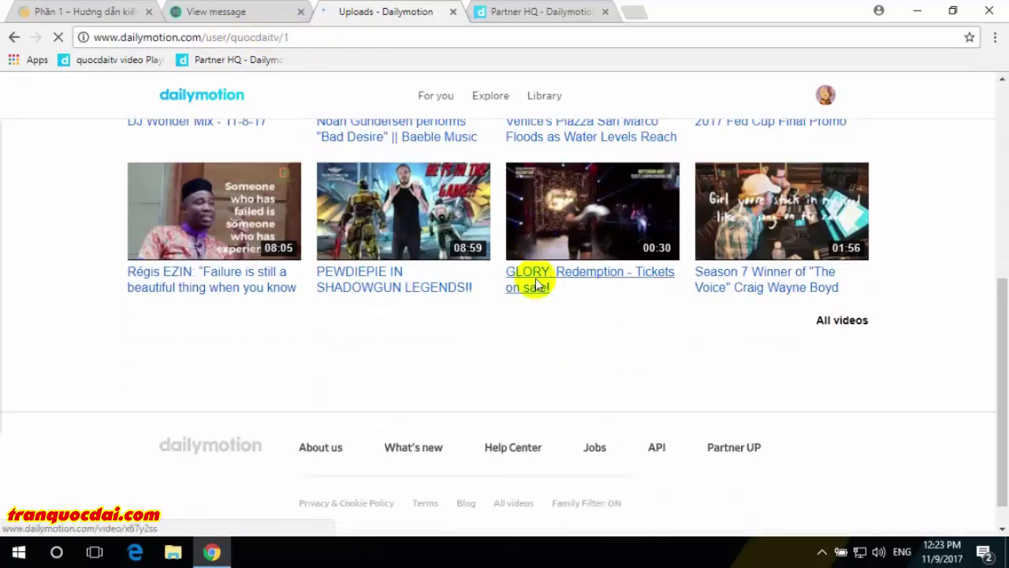
scroll(394, 316, "up", 6)
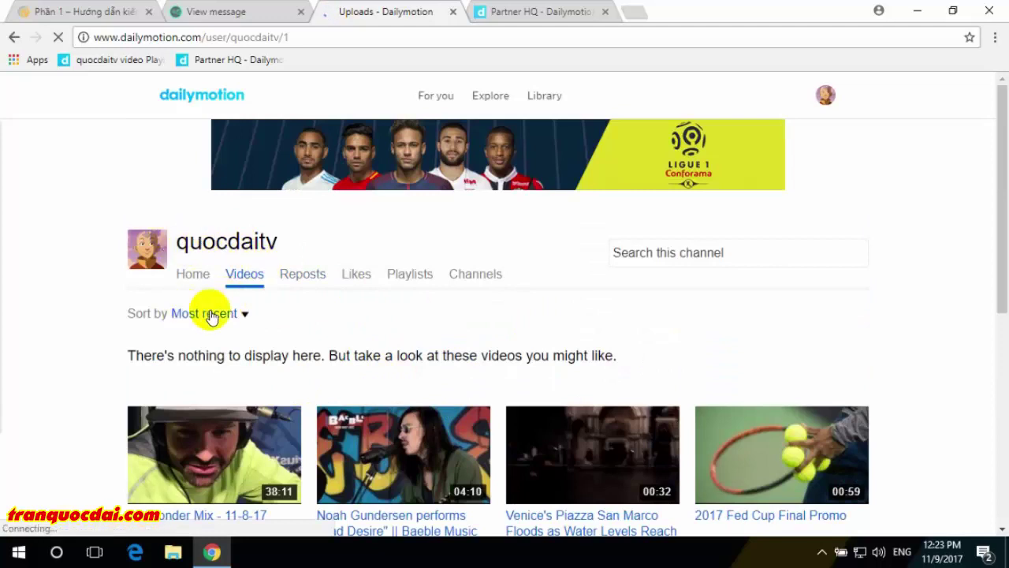
left_click(970, 37)
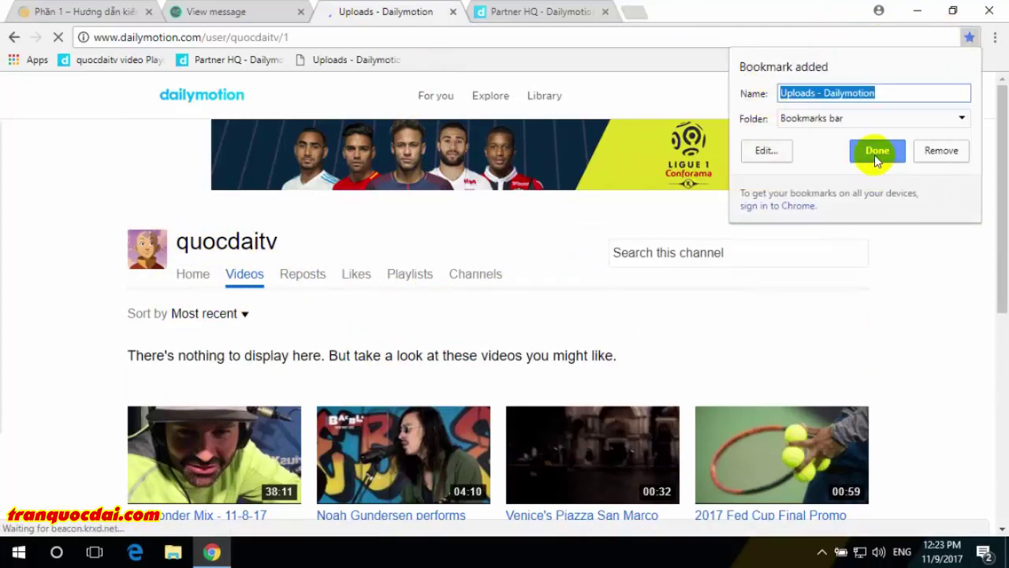
left_click(876, 152)
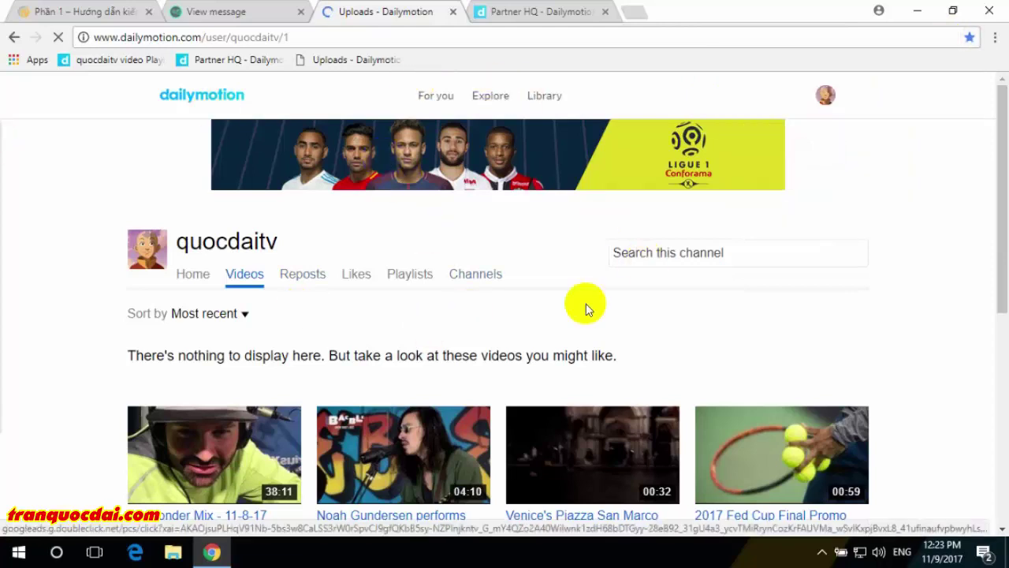
- Refresh Temp Mail, read the 'You just enabled monetization' email, then return to Partner HQ videos
left_click(220, 13)
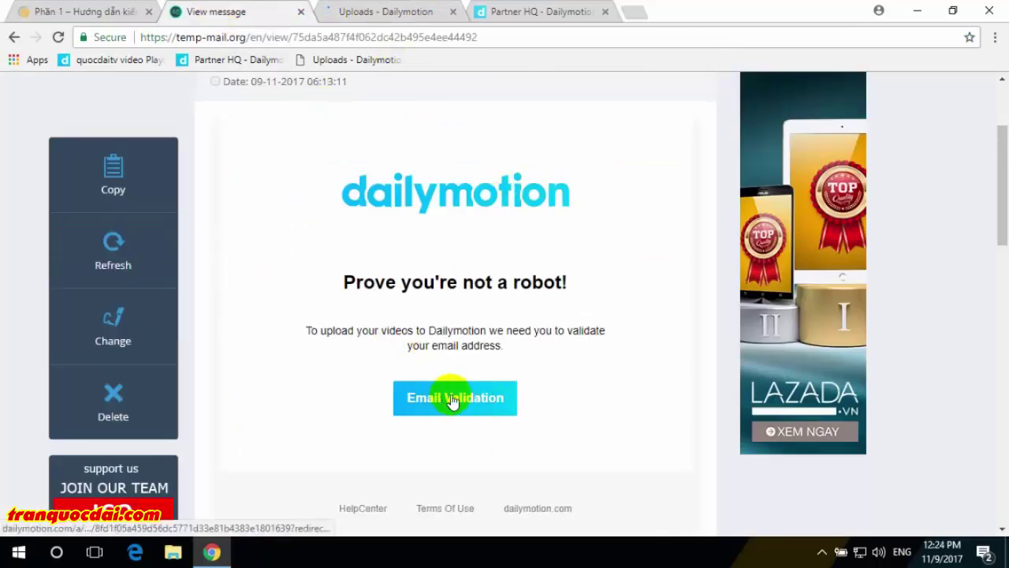
left_click(113, 266)
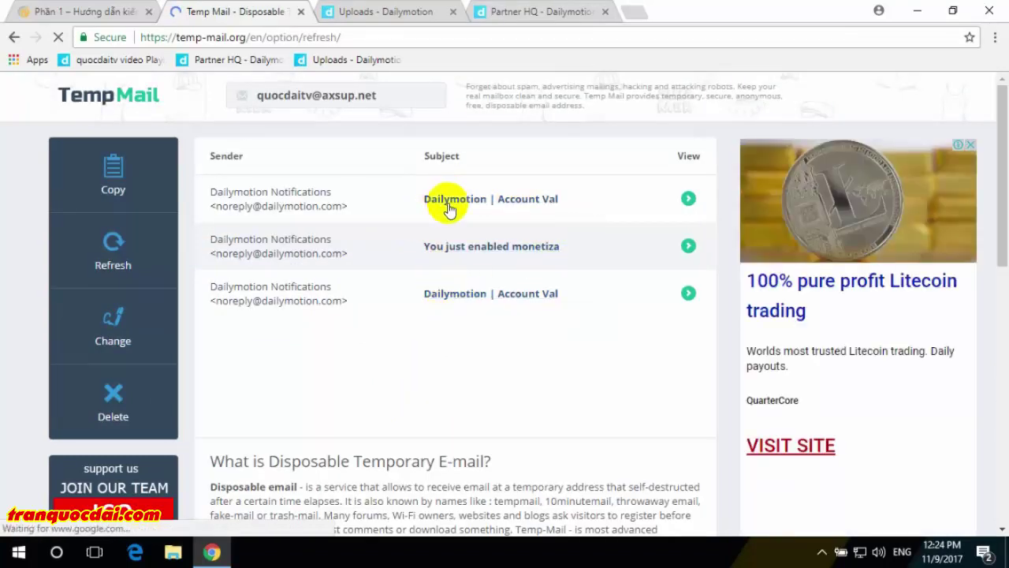
left_click(502, 252)
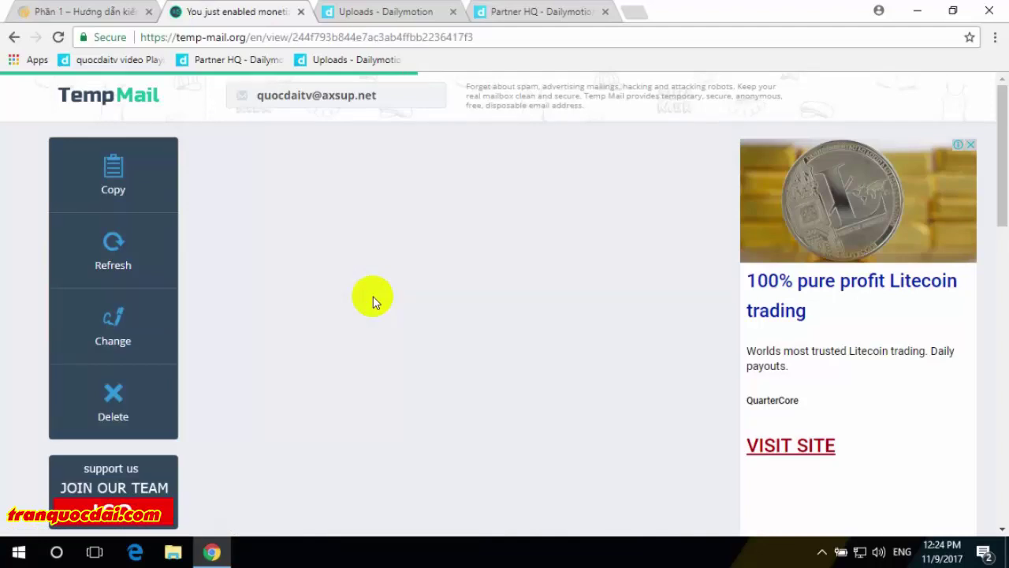
scroll(374, 302, "down", 6)
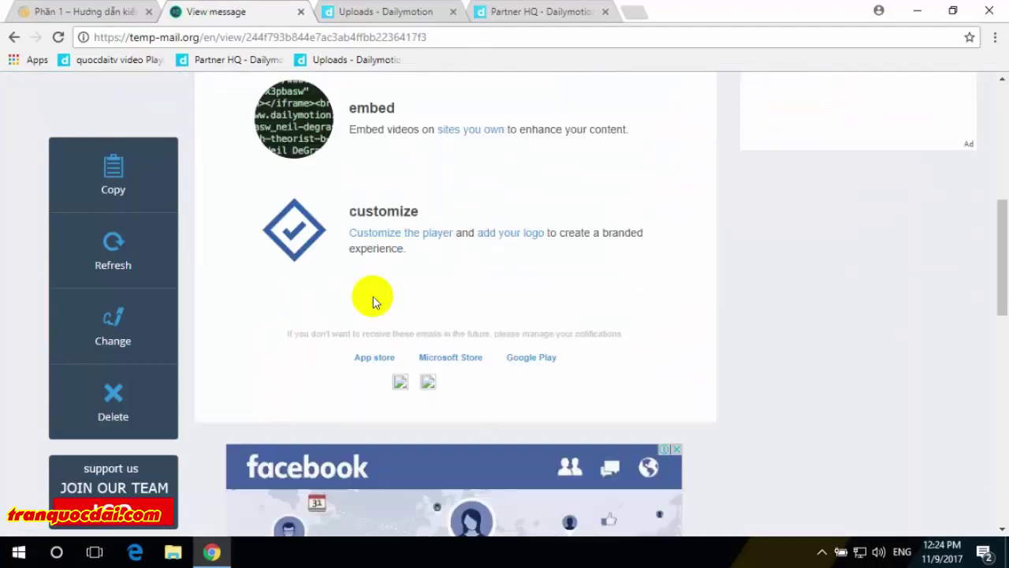
scroll(371, 295, "up", 6)
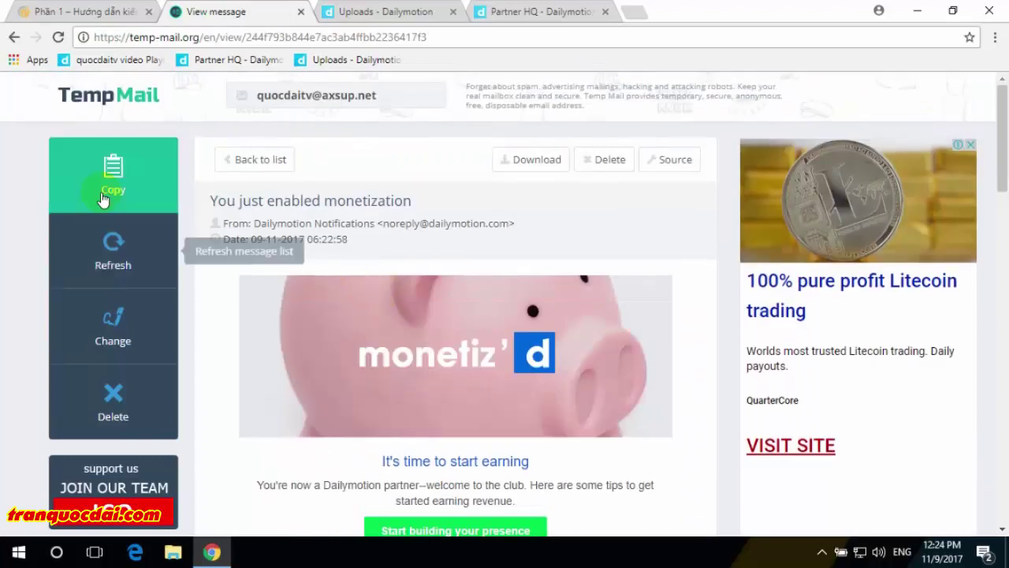
left_click(115, 262)
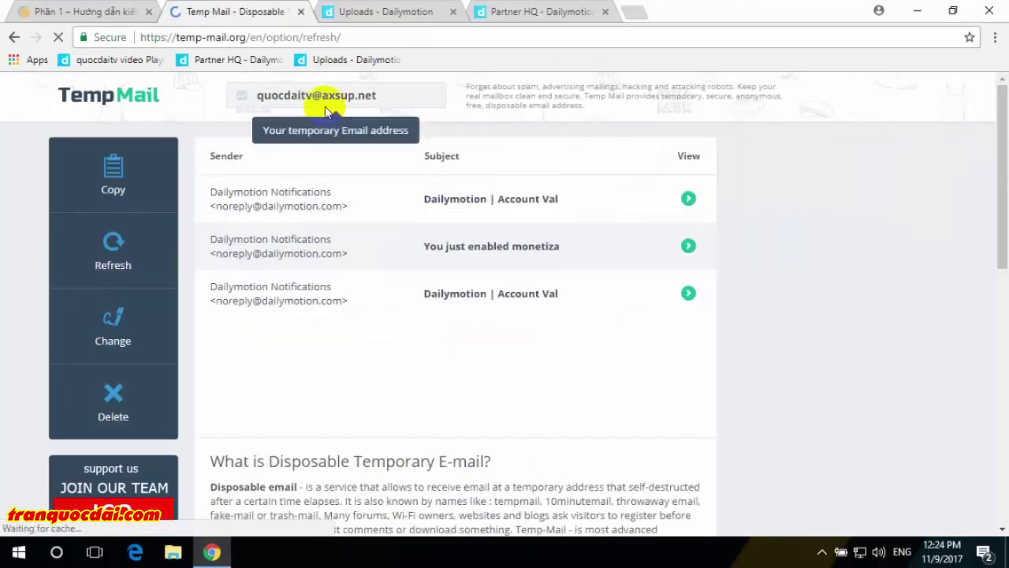
left_click(377, 13)
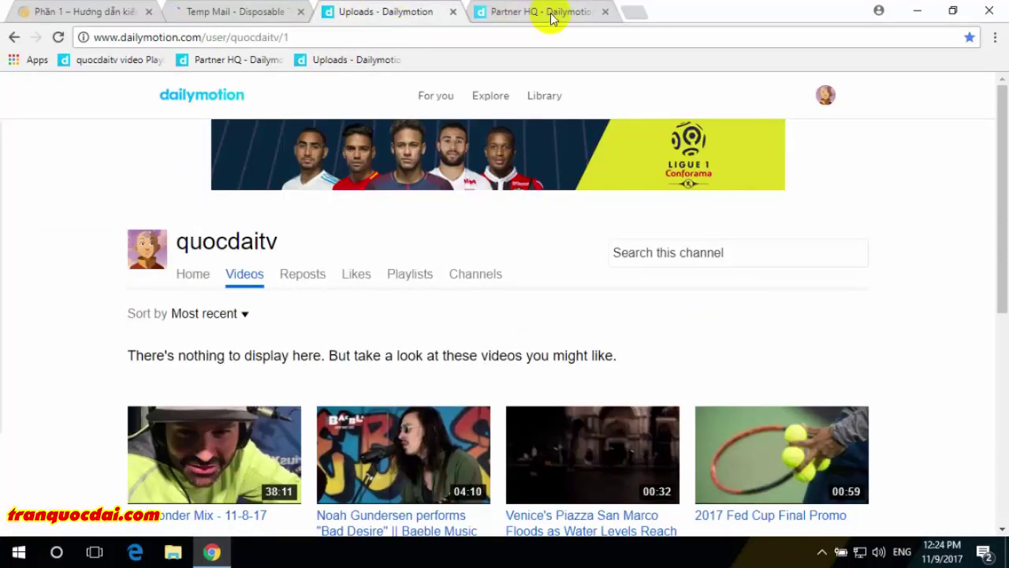
left_click(493, 16)
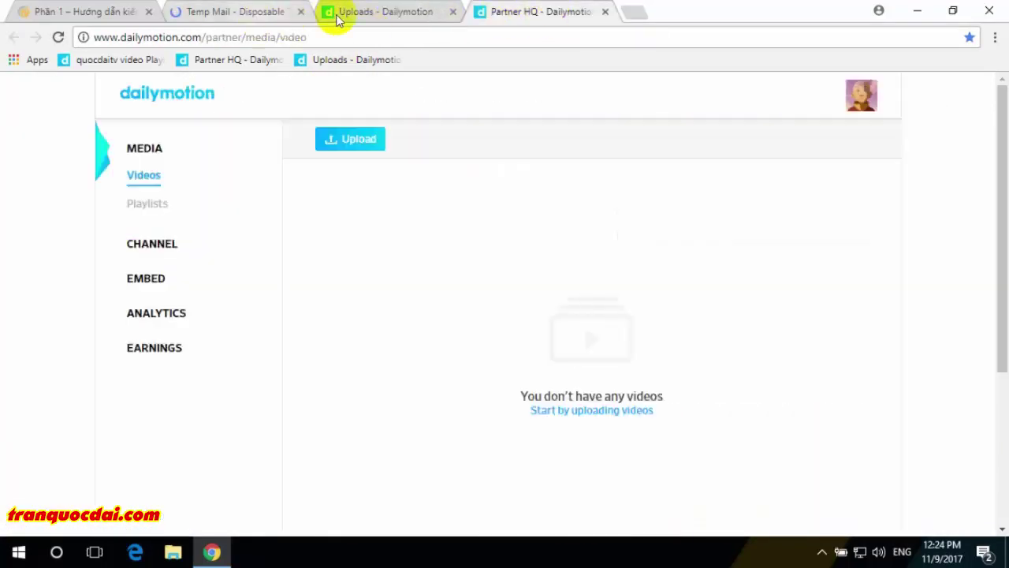
left_click(102, 11)
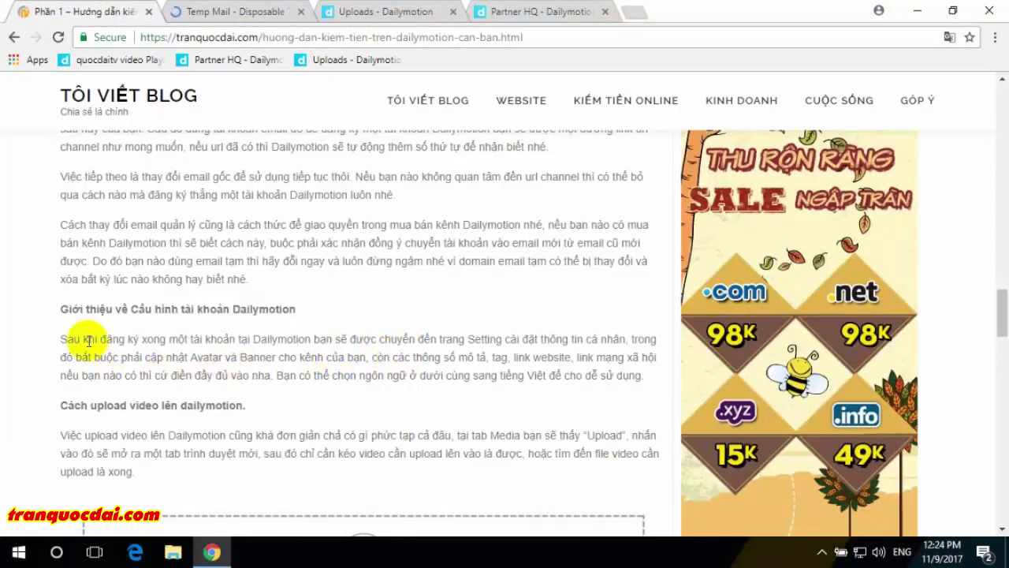
left_click_drag(73, 339, 415, 339)
left_click(281, 360)
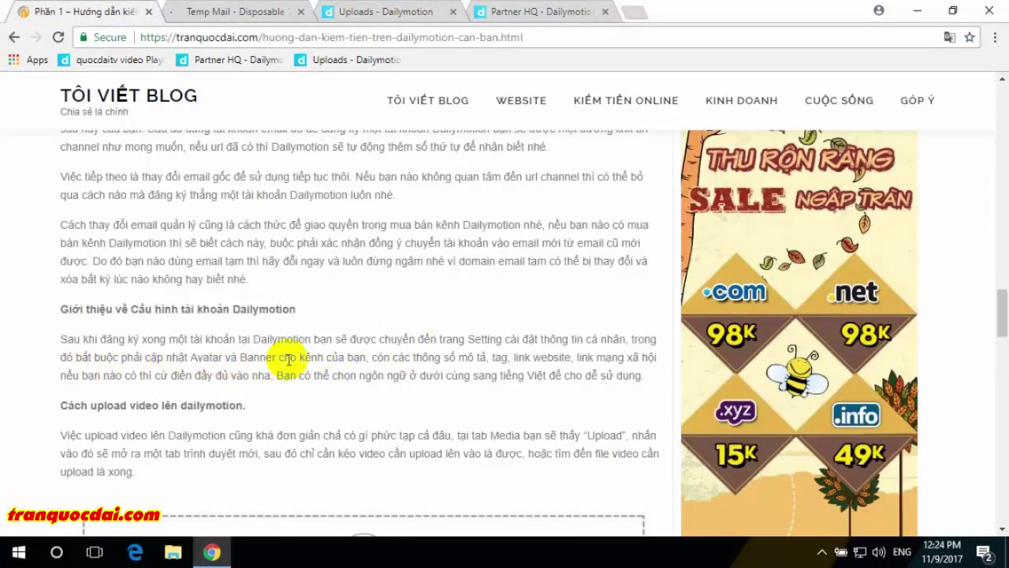
left_click(547, 12)
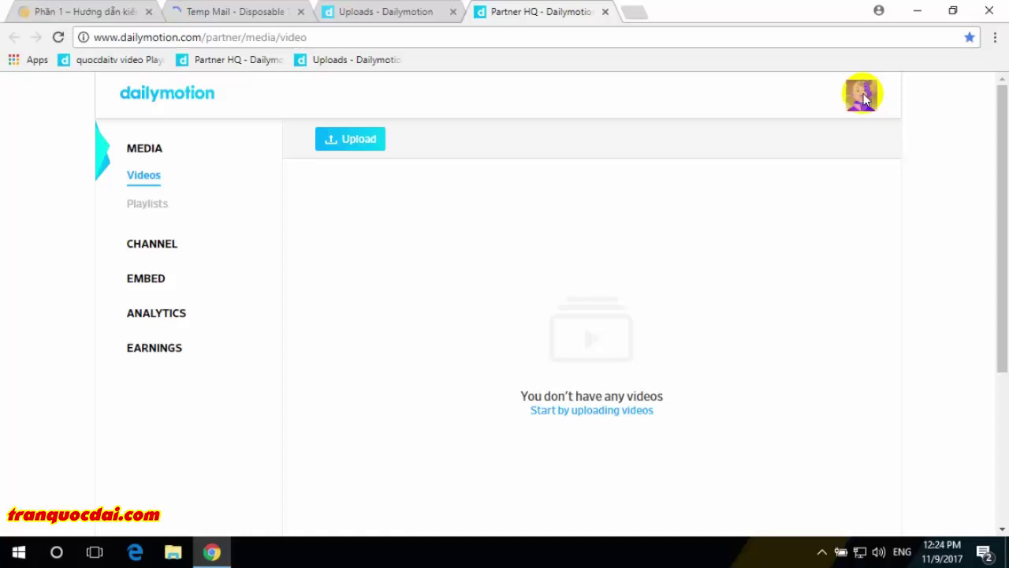
- Open account Settings, select the 'Your email' address, then bring up the Temp Mail inbox
left_click(859, 107)
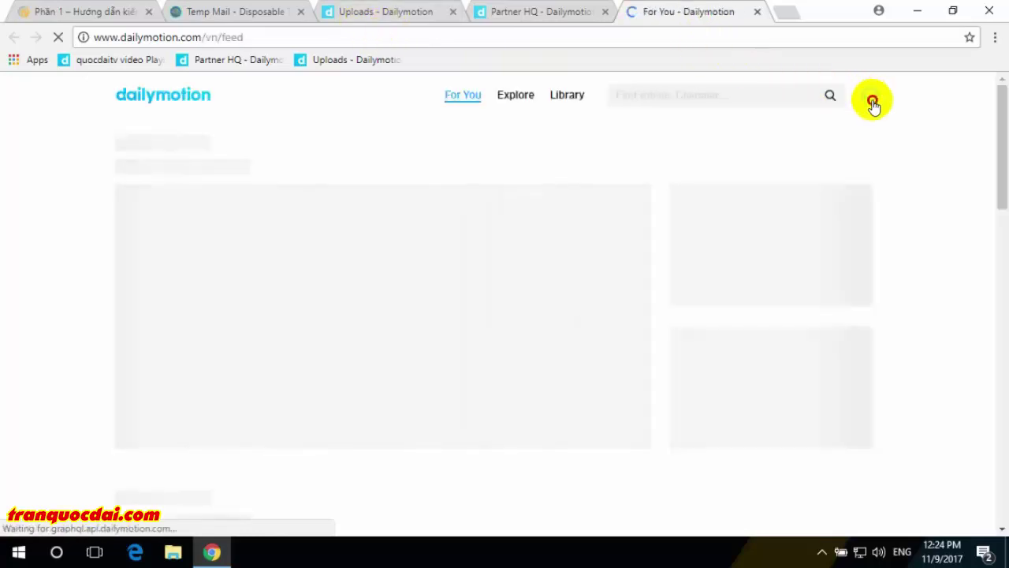
mouse_move(873, 106)
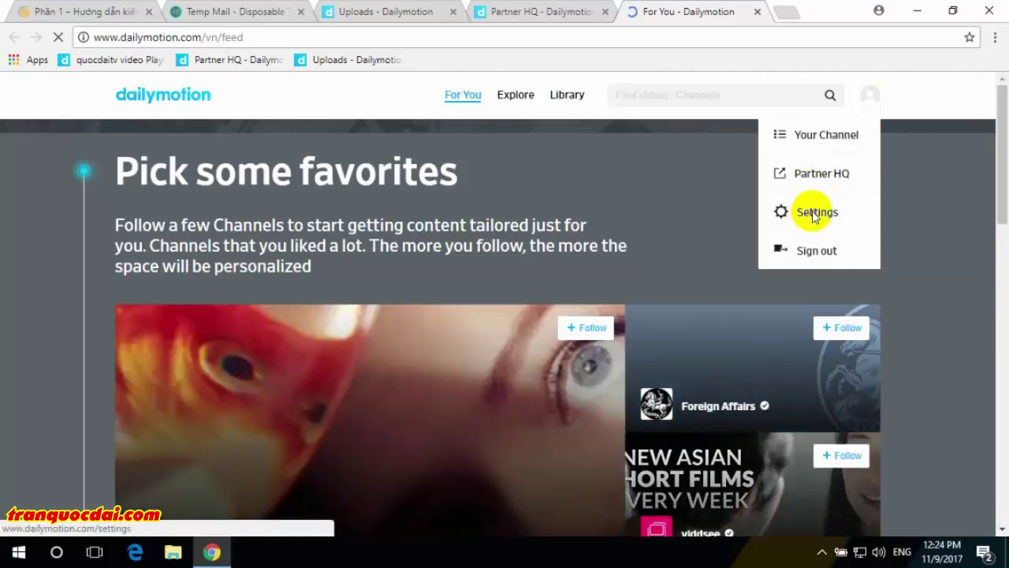
left_click(814, 217)
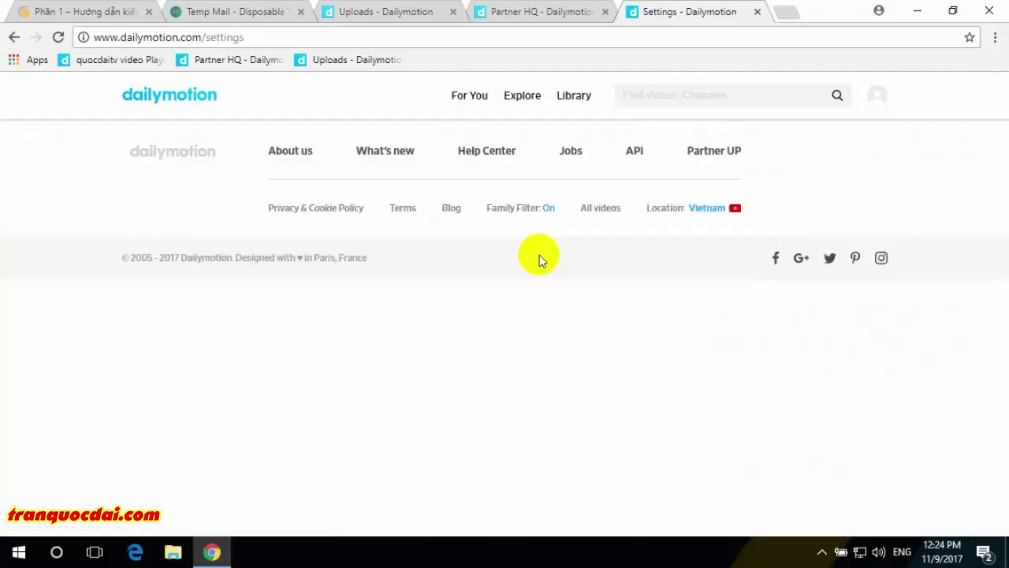
left_click(513, 244)
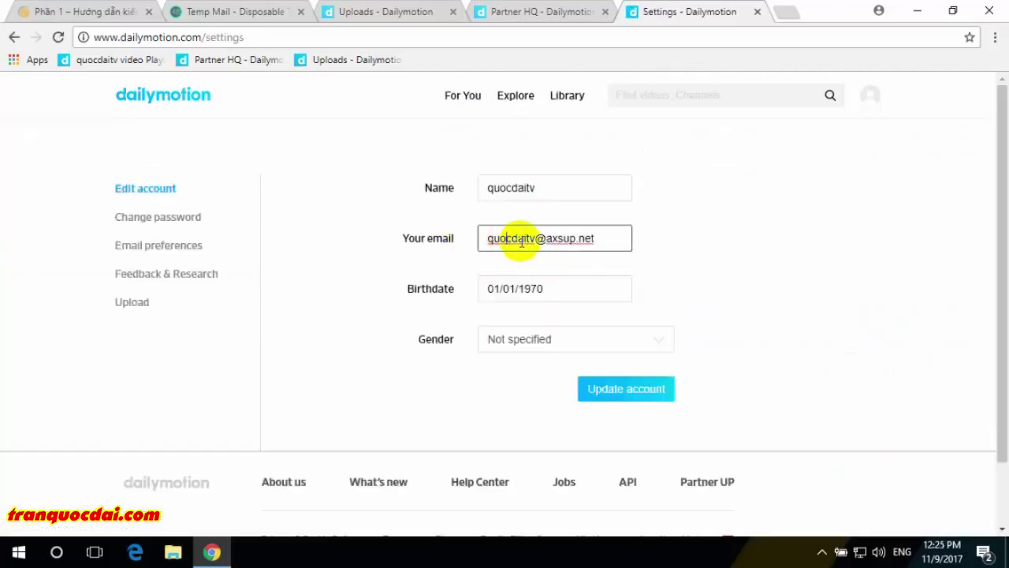
left_click(458, 228)
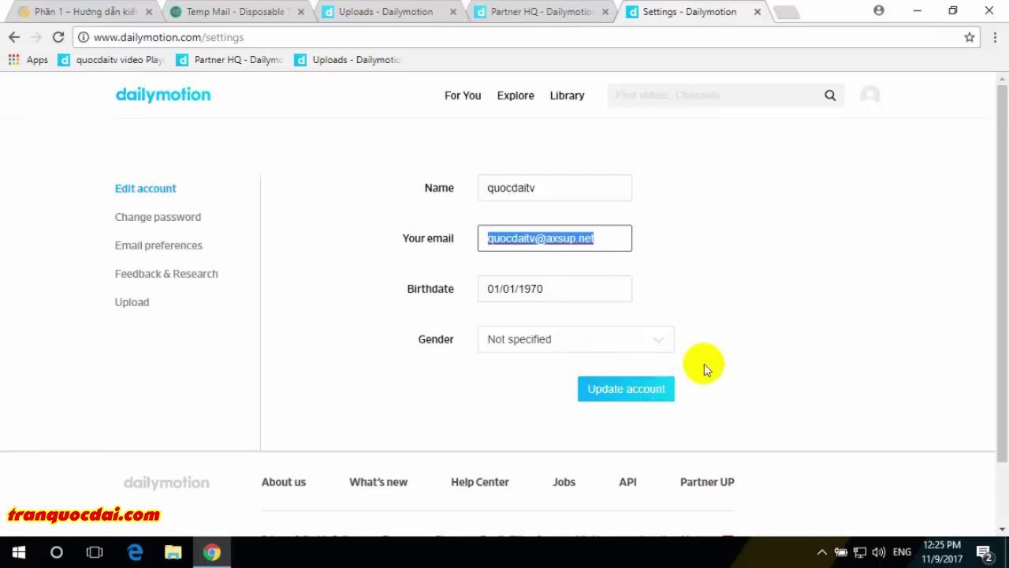
left_click(227, 12)
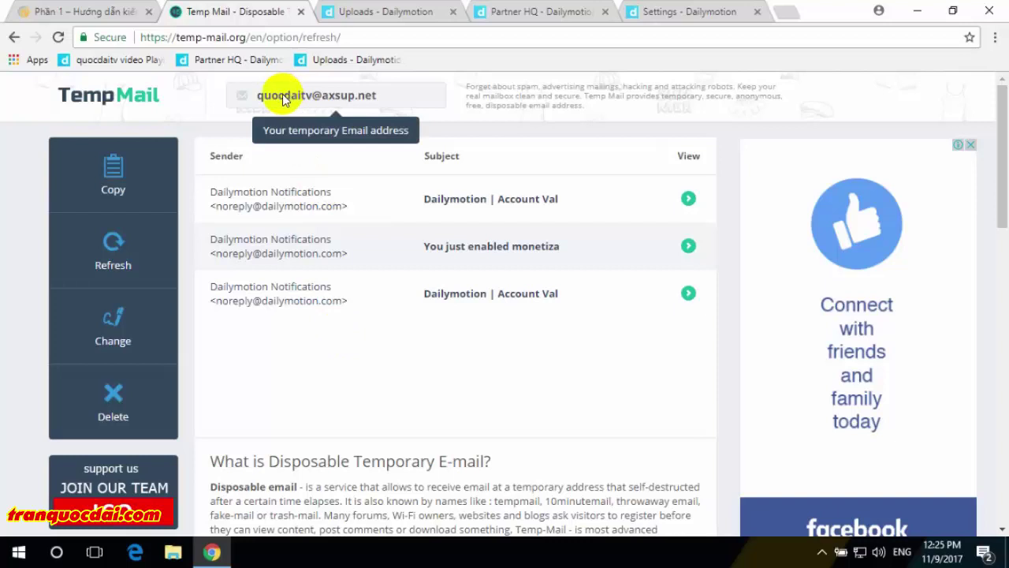
- Select the channel name in the Uploads page address, then go back to Temp Mail
left_click(523, 11)
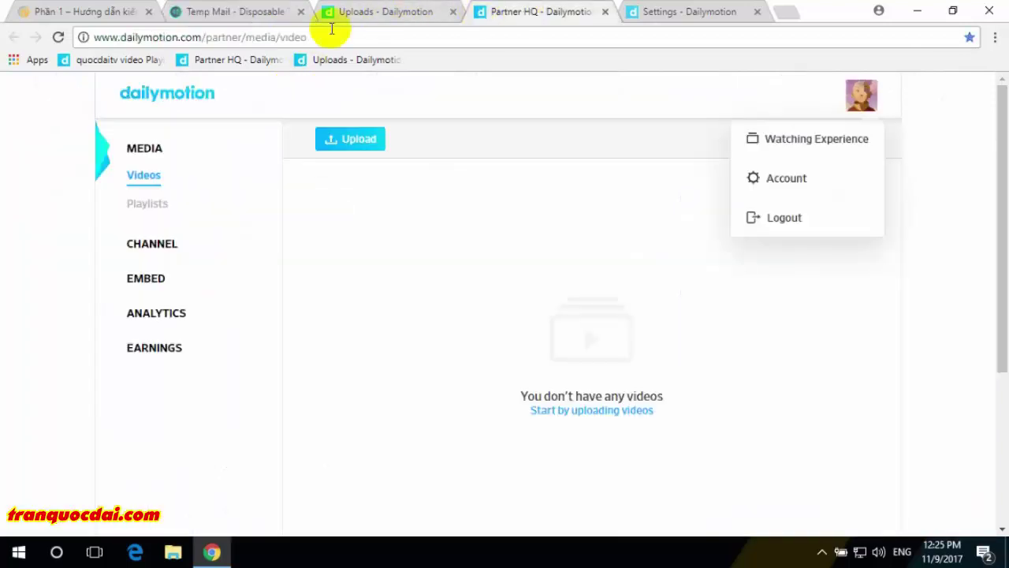
left_click(670, 24)
left_click(323, 24)
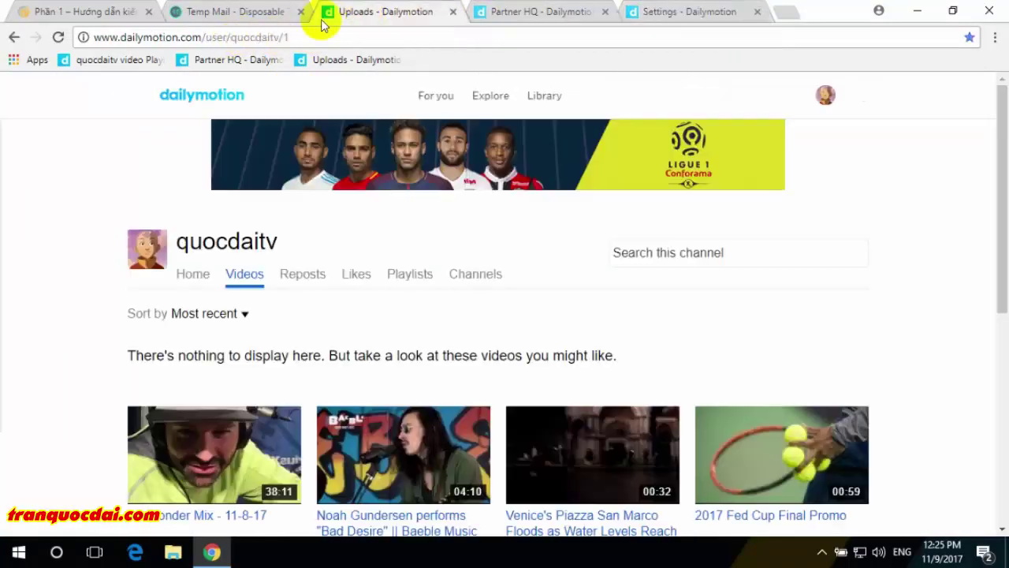
left_click(262, 37)
double_click(263, 37)
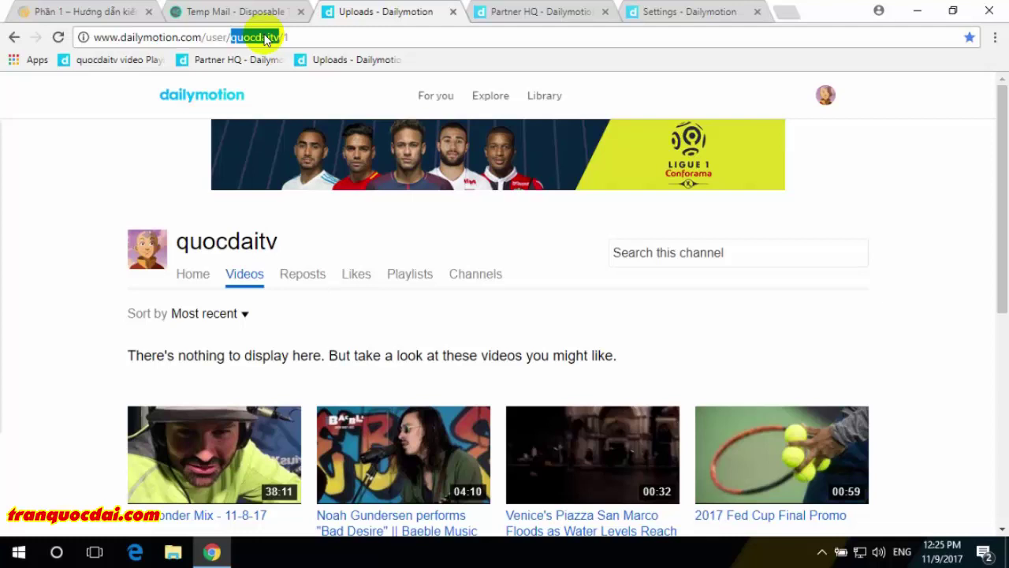
left_click(252, 17)
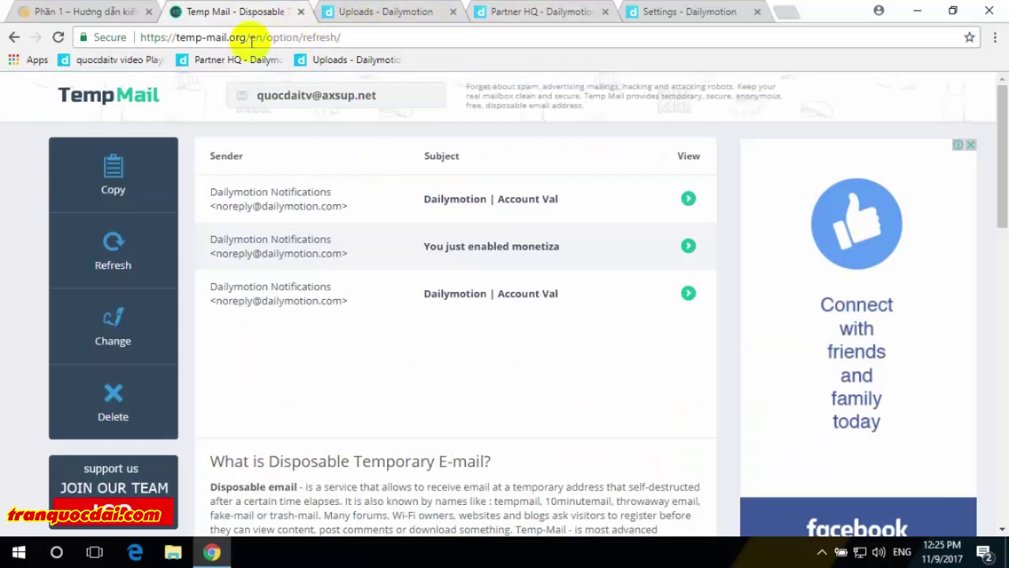
- Compare the Temp Mail address against the account email value on the Settings page
left_click(398, 354)
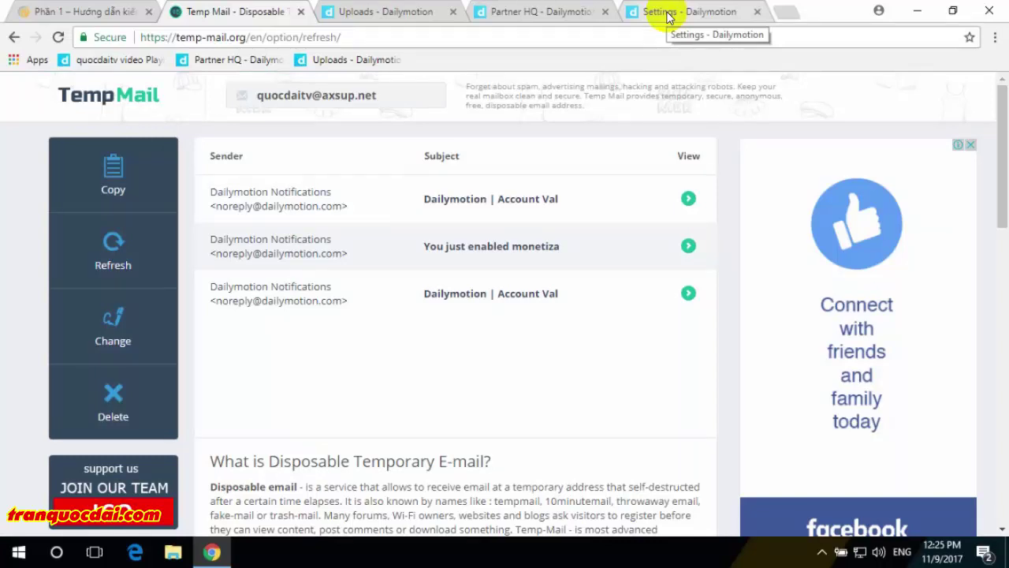
left_click(667, 17)
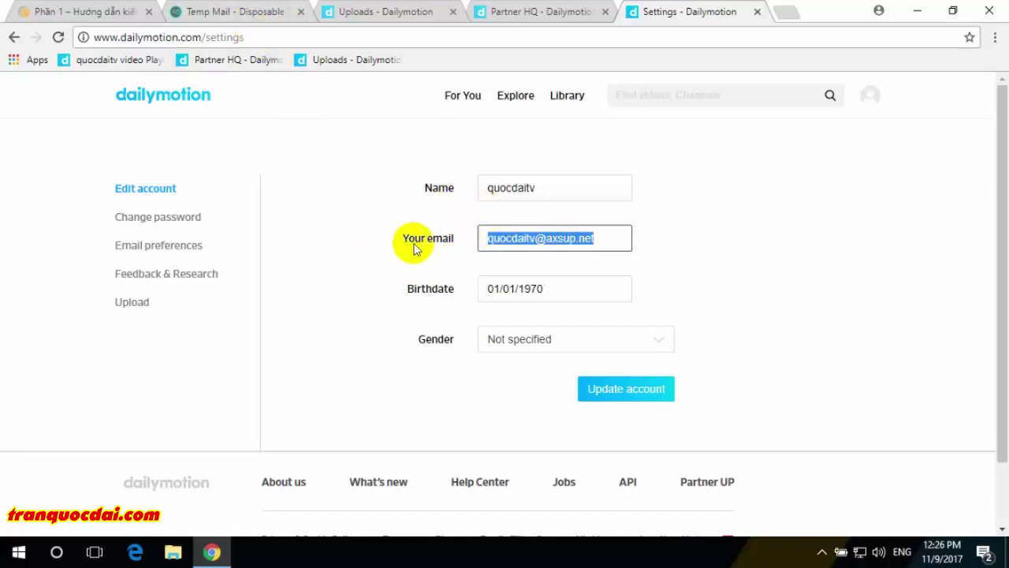
left_click(232, 12)
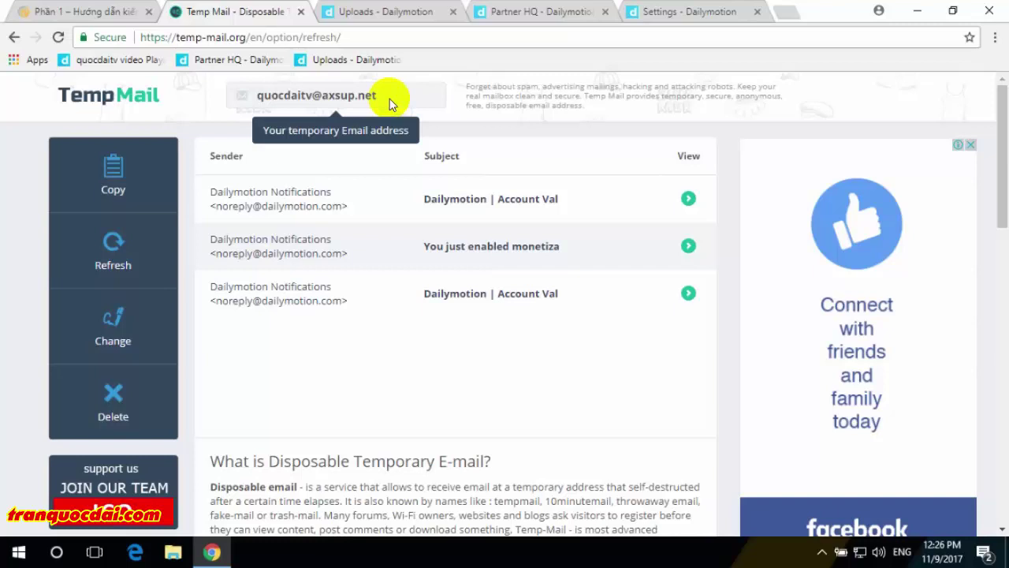
left_click(705, 11)
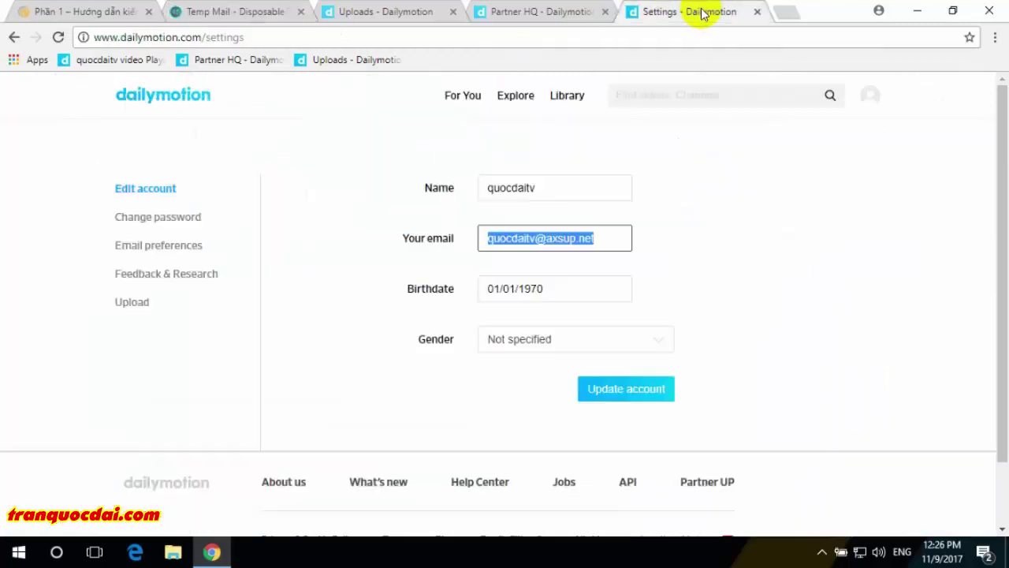
left_click(599, 252)
triple_click(573, 237)
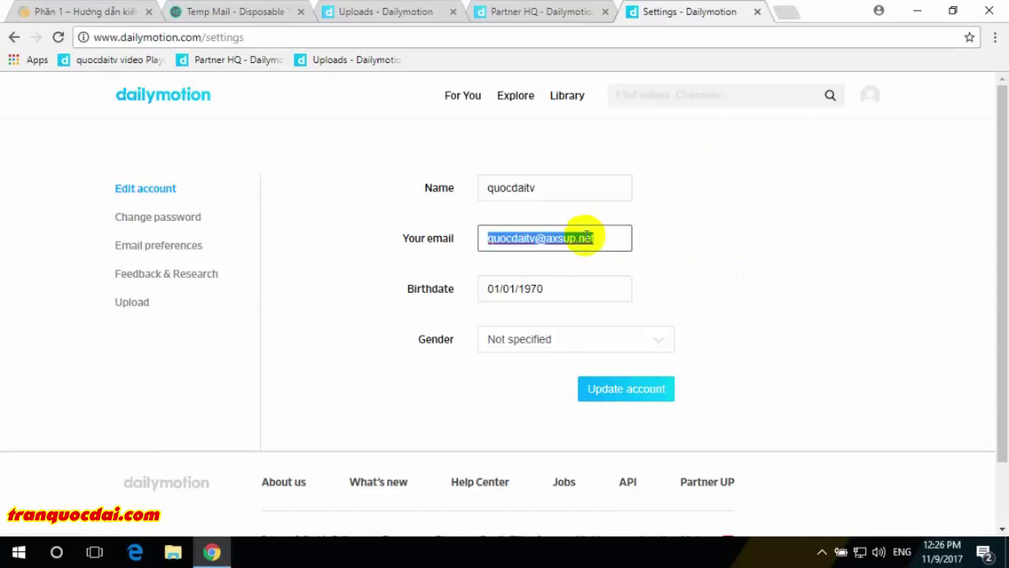
left_click(603, 236)
- Close the account menu, scroll through the tranquocdai.com blog's upload section, and return to Partner HQ videos
left_click(518, 14)
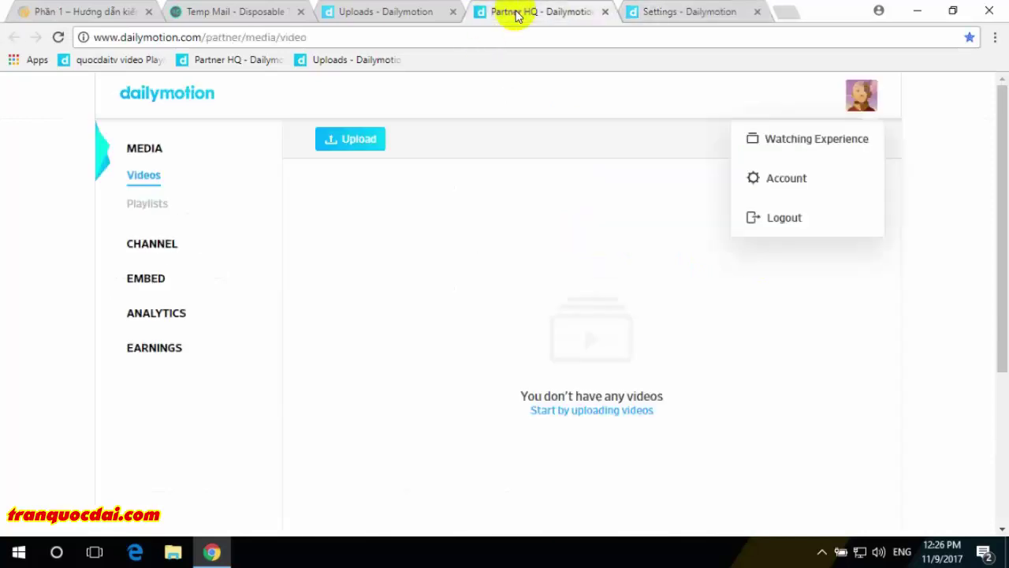
left_click(580, 134)
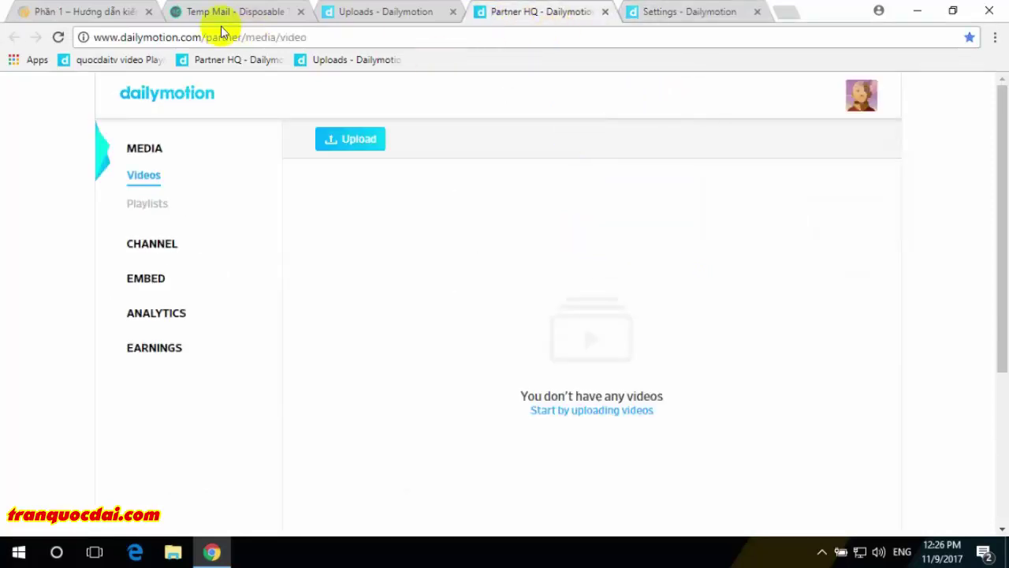
left_click(89, 14)
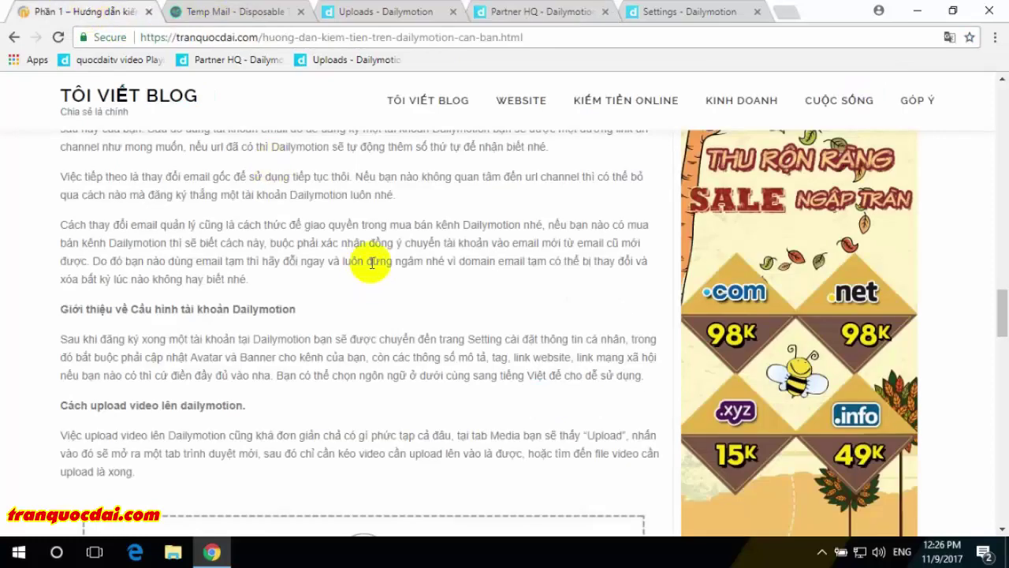
scroll(372, 259, "down", 1)
scroll(372, 259, "down", 3)
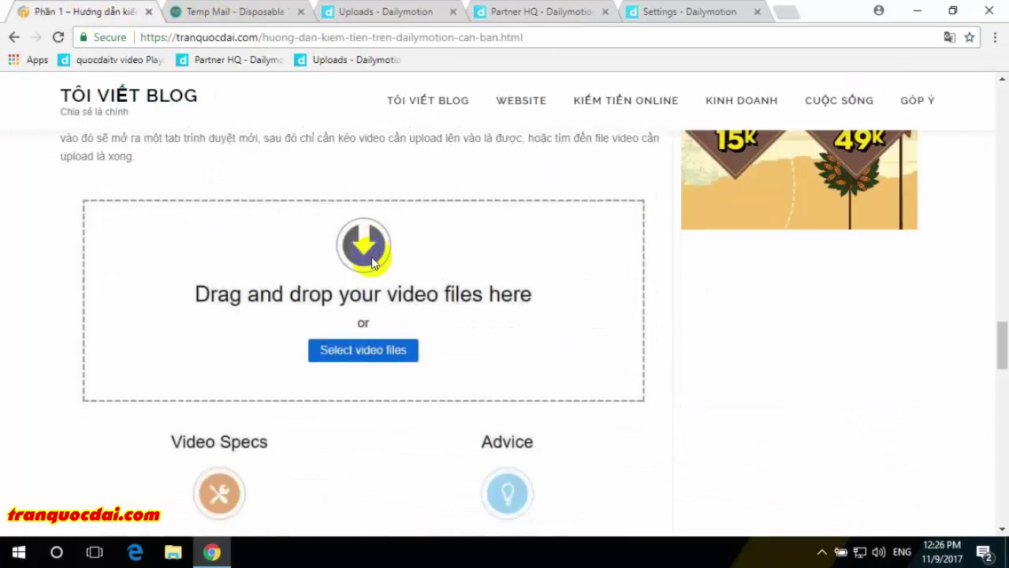
scroll(372, 260, "down", 5)
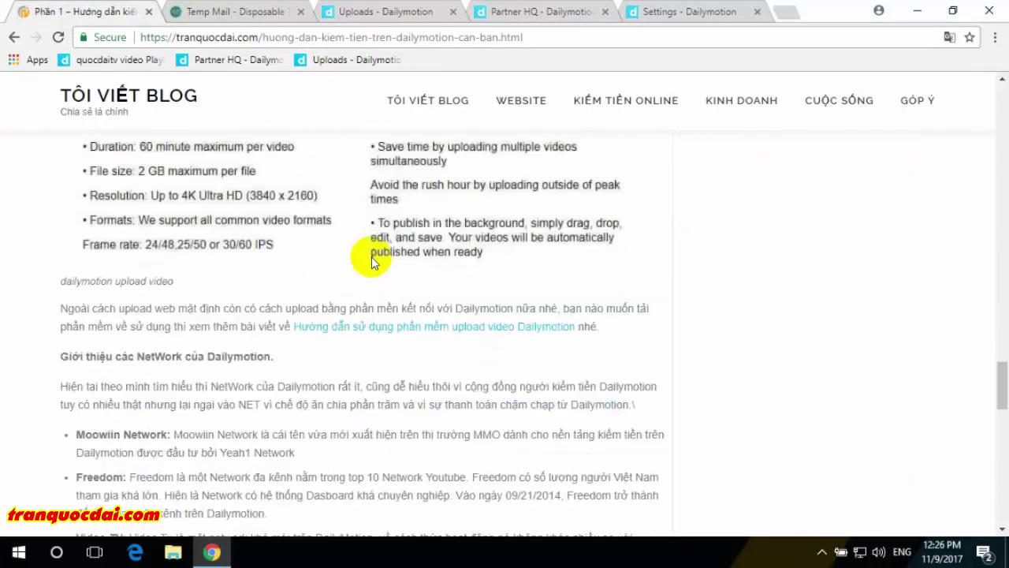
scroll(372, 260, "down", 1)
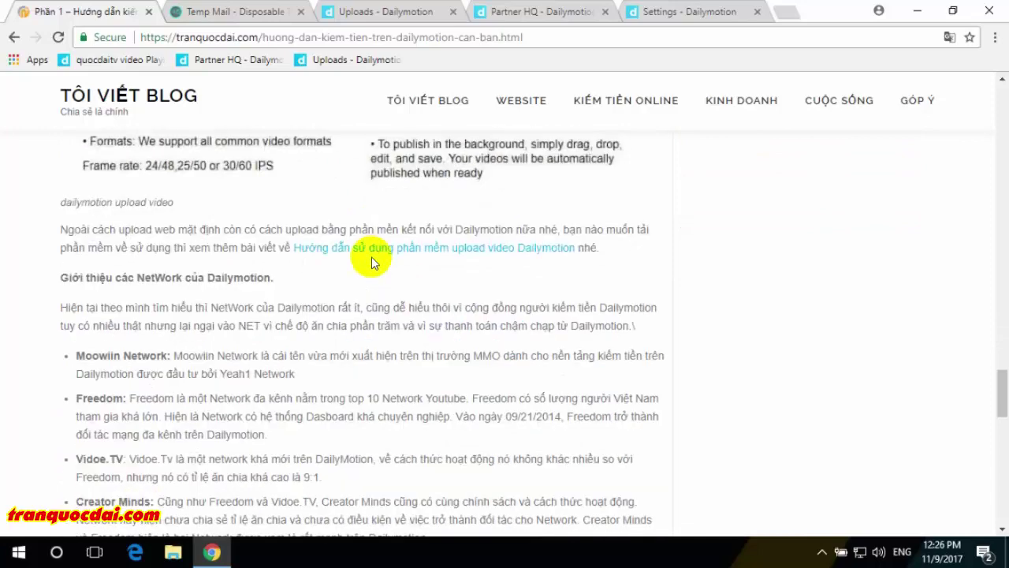
scroll(371, 256, "up", 6)
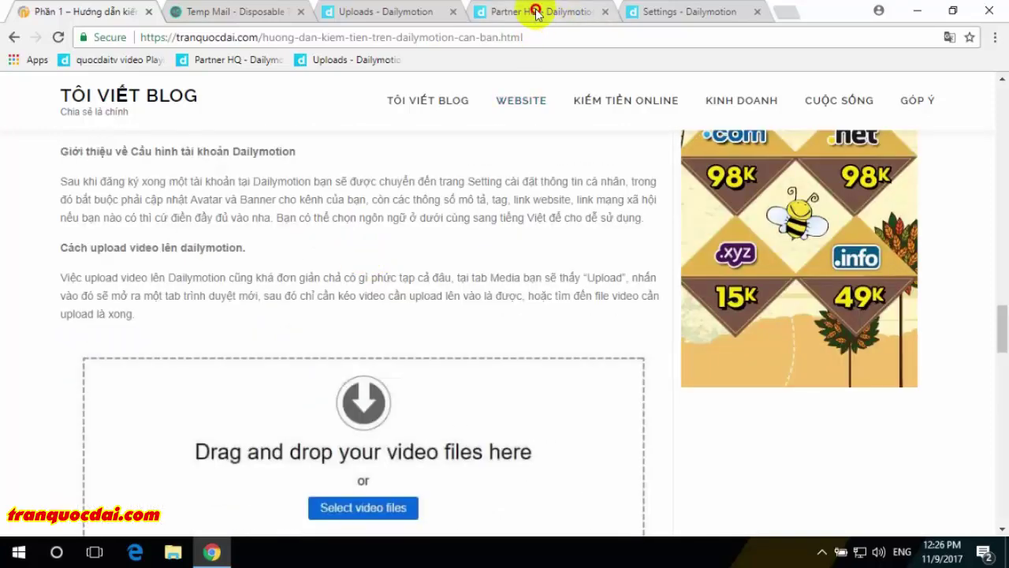
left_click(536, 12)
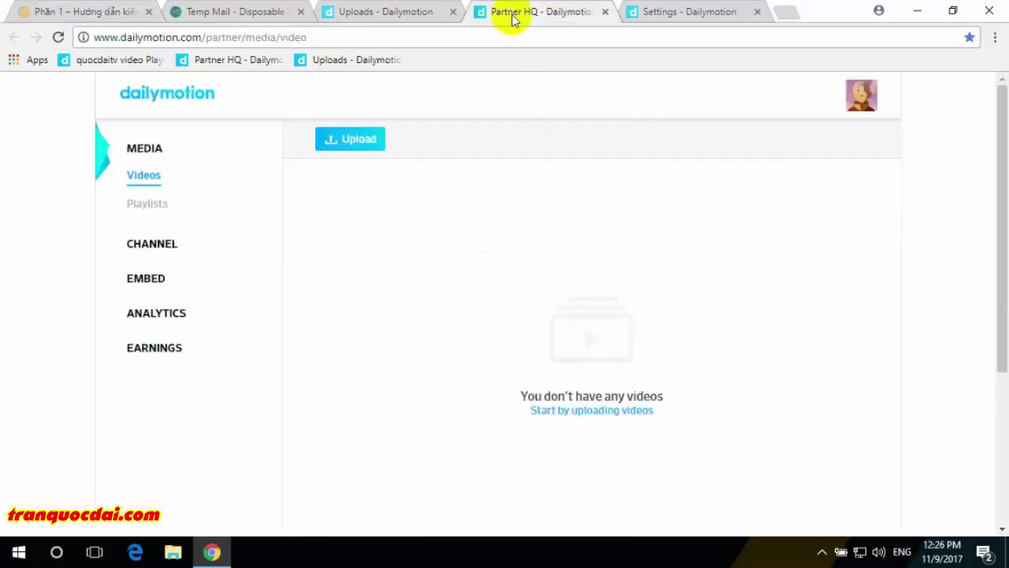
- Open the video upload page, close the Settings tab, and scroll down to Video Specs
left_click(356, 147)
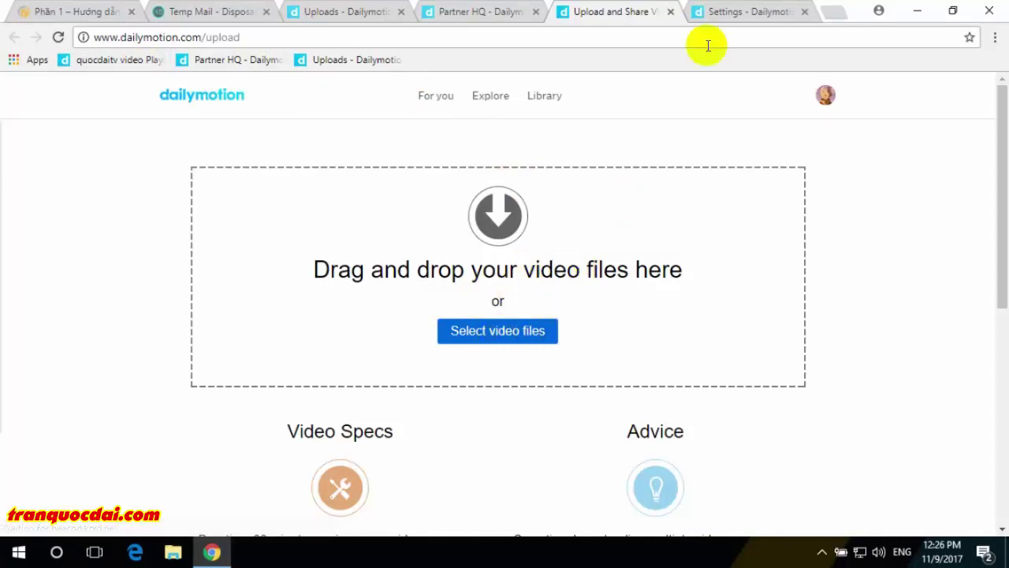
left_click(803, 15)
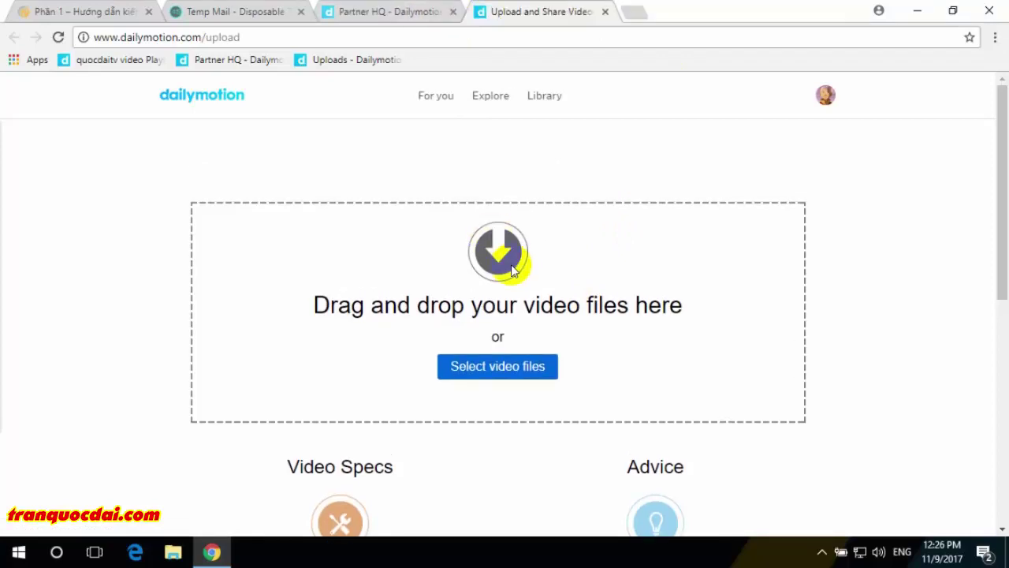
scroll(511, 268, "down", 3)
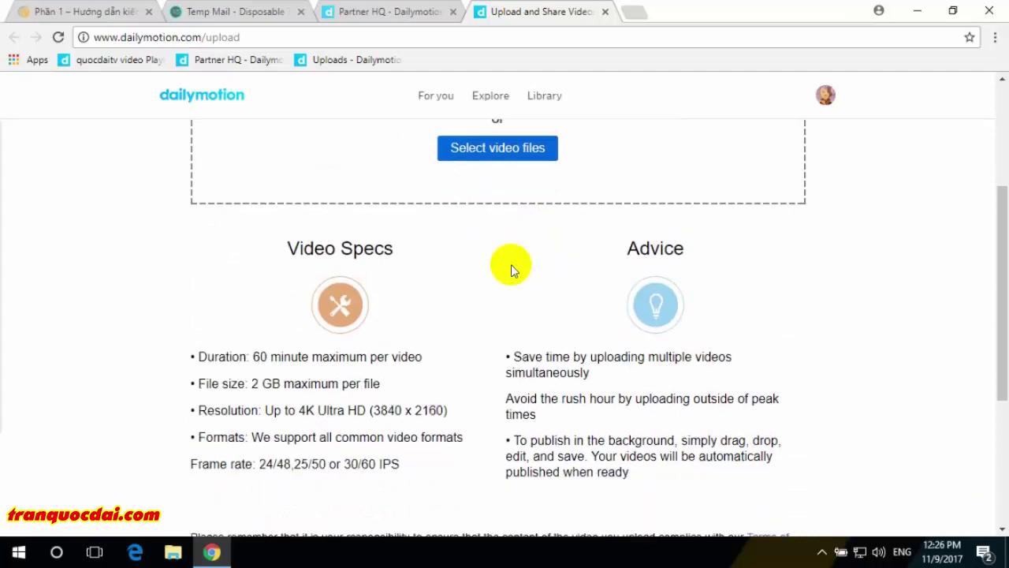
scroll(510, 266, "down", 2)
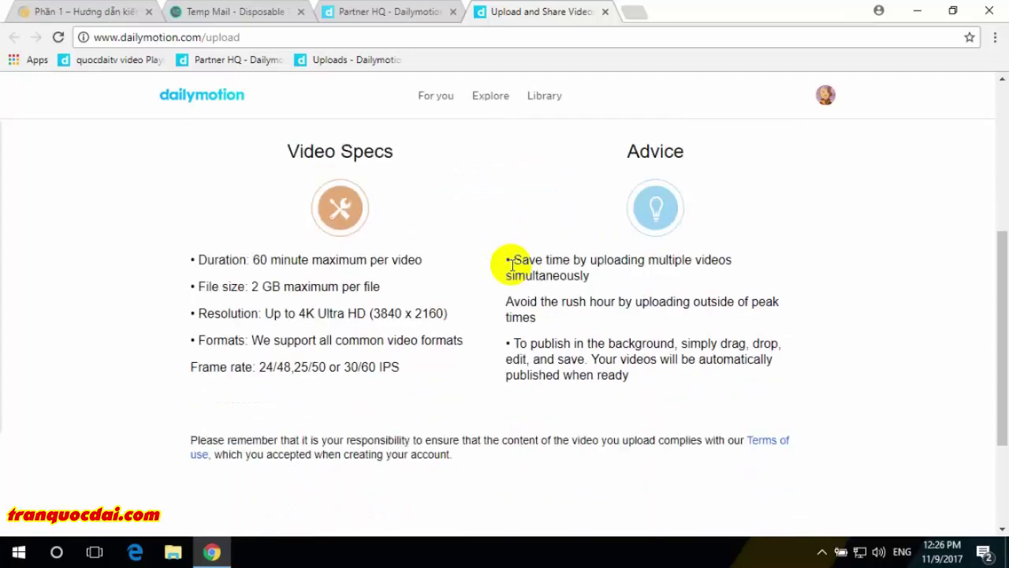
- Highlight the upload limits: 60-minute duration, 2 GB size, supported formats, and frame rates
left_click_drag(254, 258, 402, 259)
left_click(268, 260)
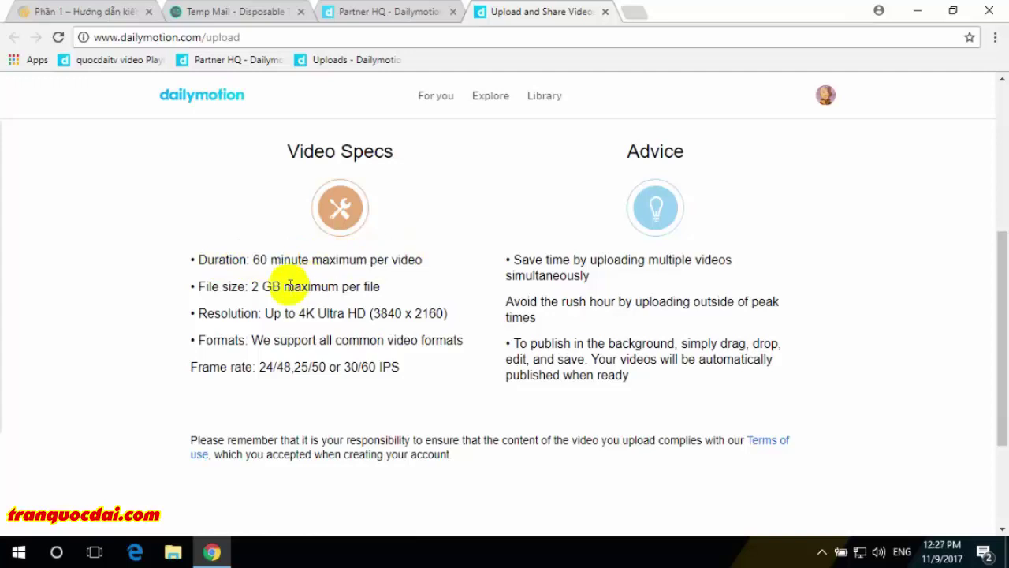
left_click_drag(252, 287, 282, 286)
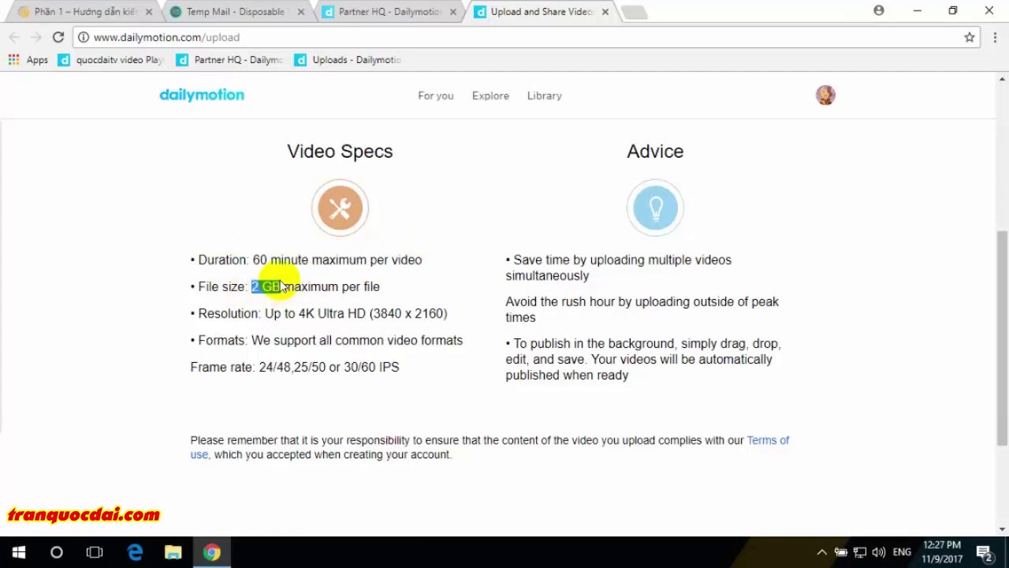
left_click(302, 312)
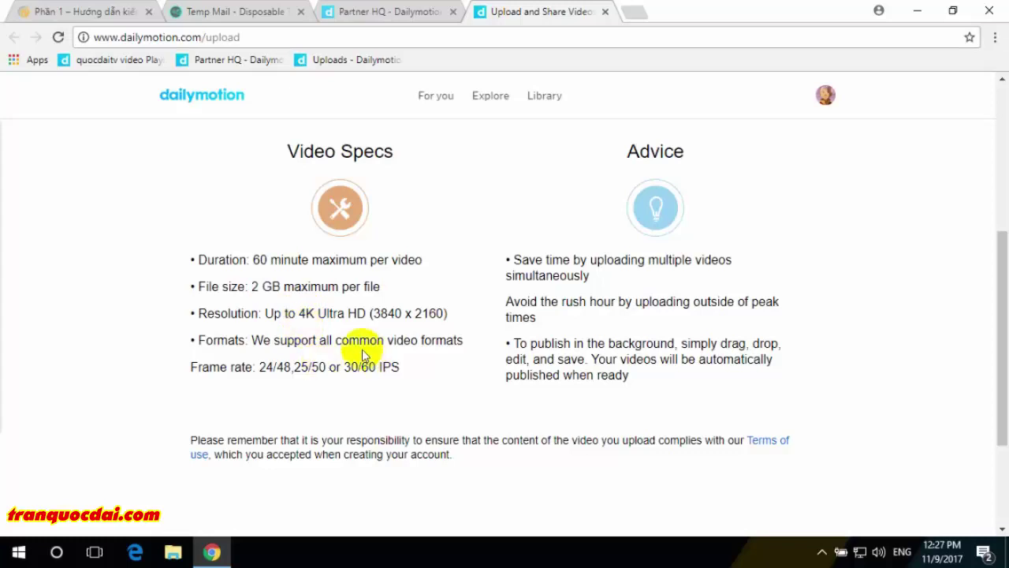
left_click_drag(387, 339, 455, 344)
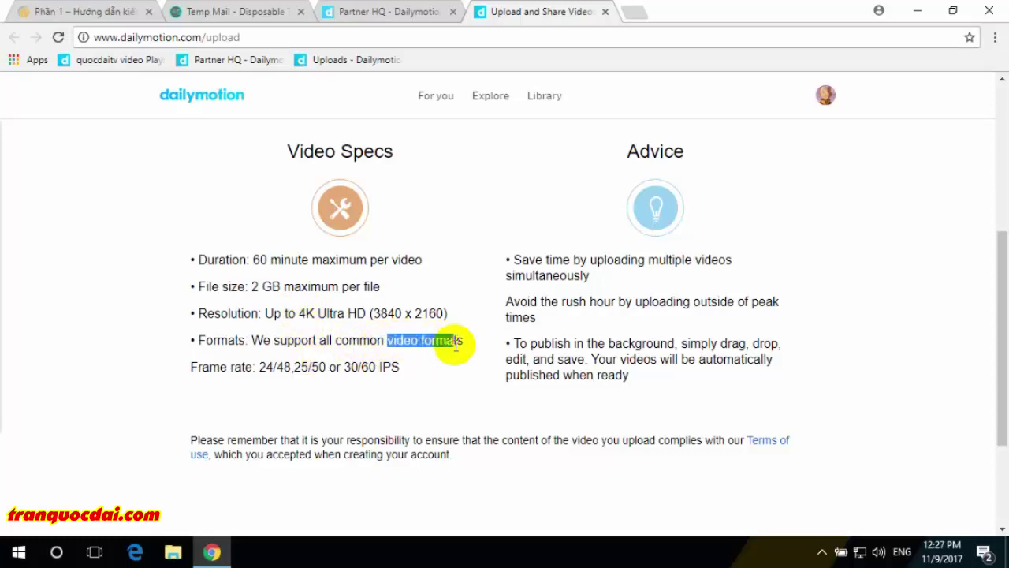
left_click(262, 368)
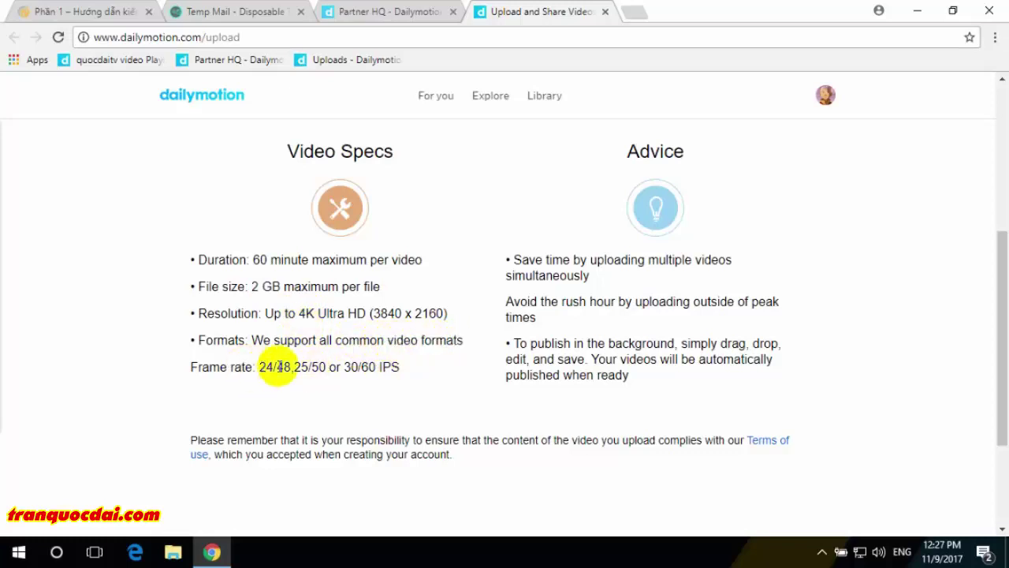
left_click_drag(275, 367, 325, 366)
left_click(360, 367)
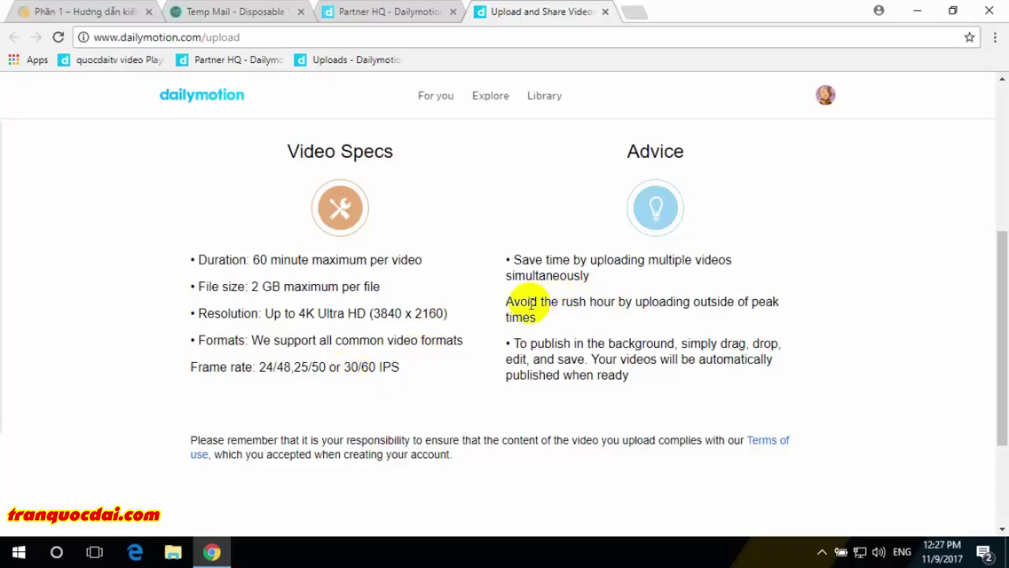
scroll(531, 304, "up", 4)
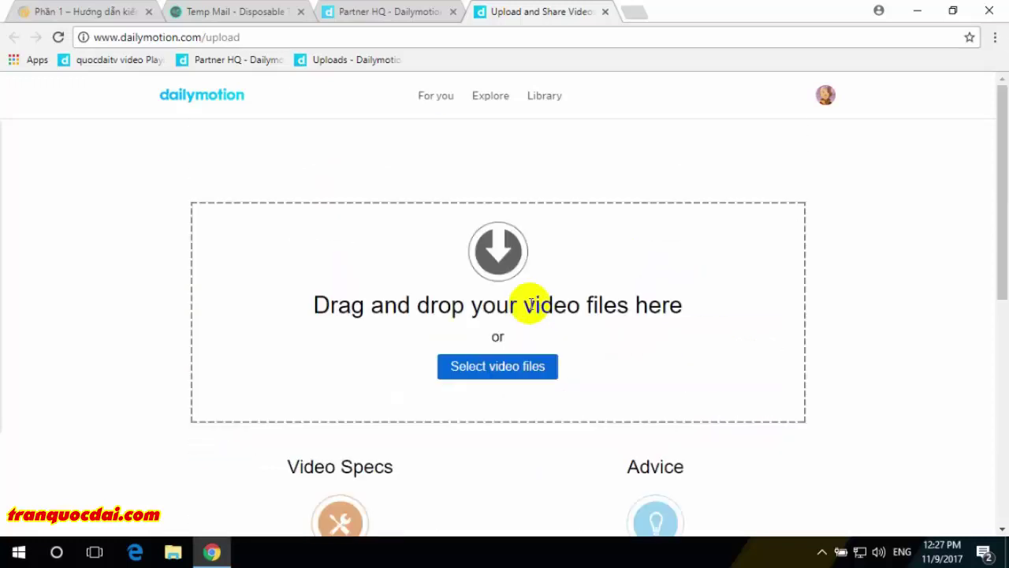
- Upload EnglishObama.mp4 from the SampleVideos folder
left_click(513, 367)
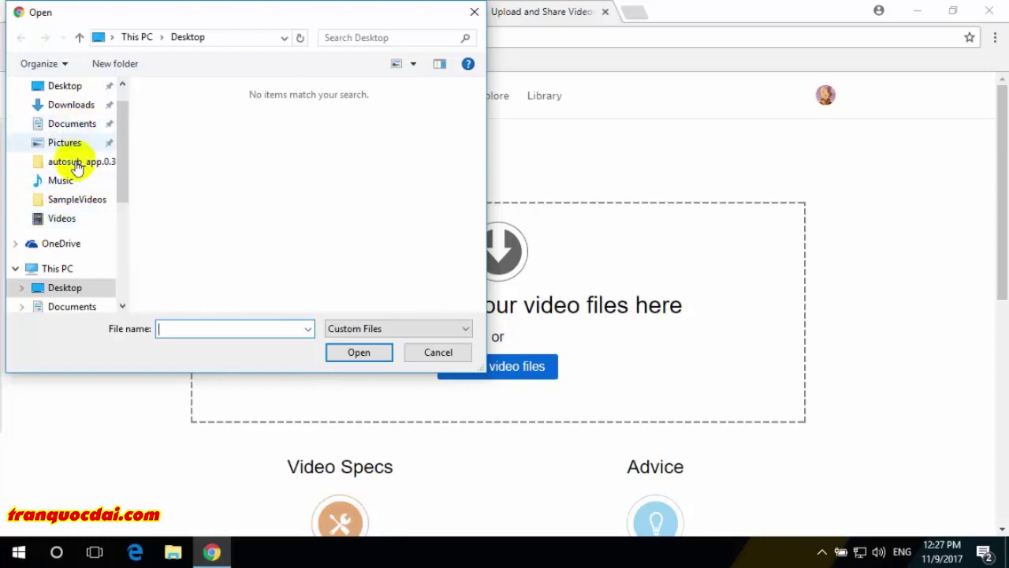
left_click(82, 203)
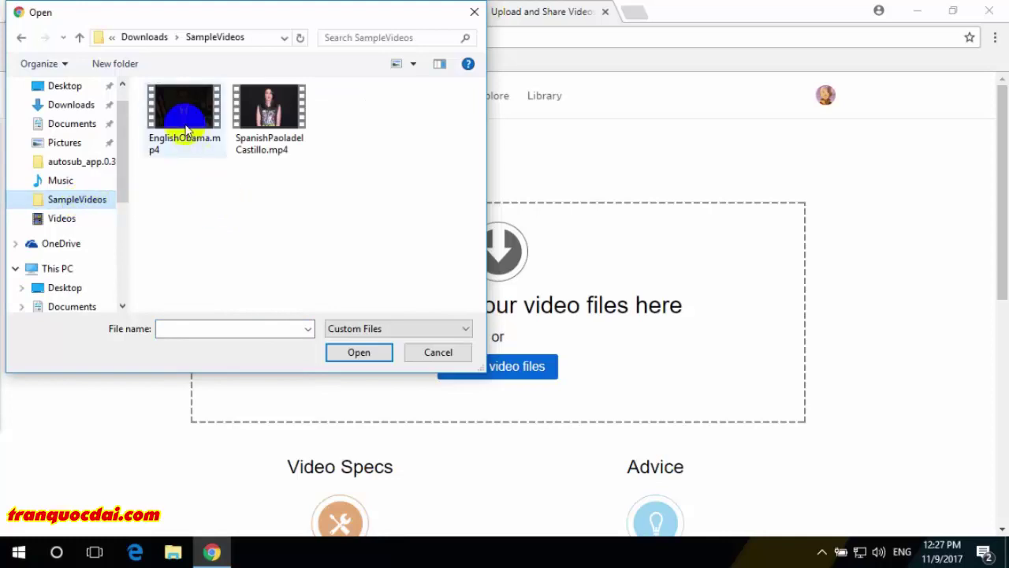
left_click(193, 150)
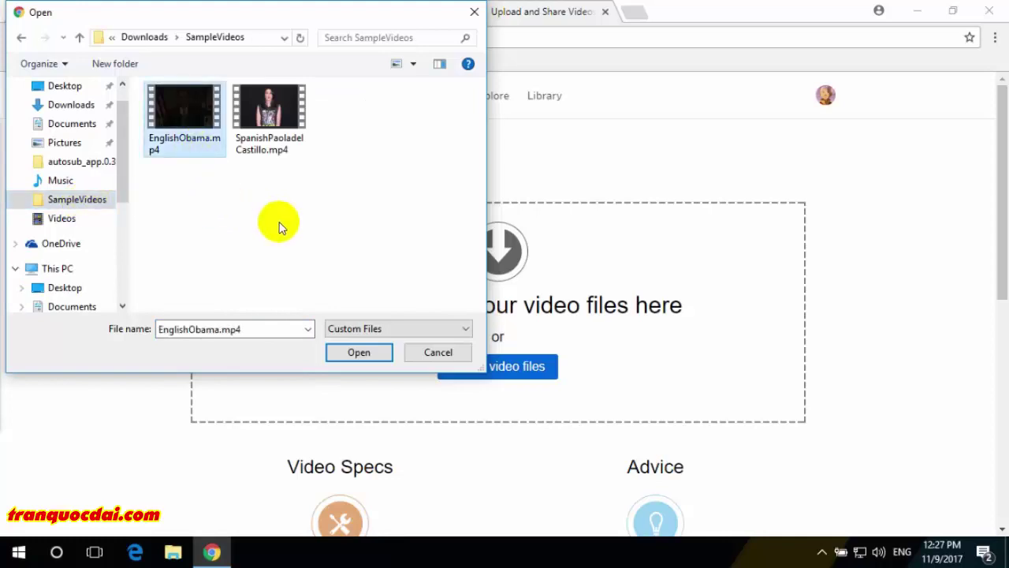
left_click(359, 352)
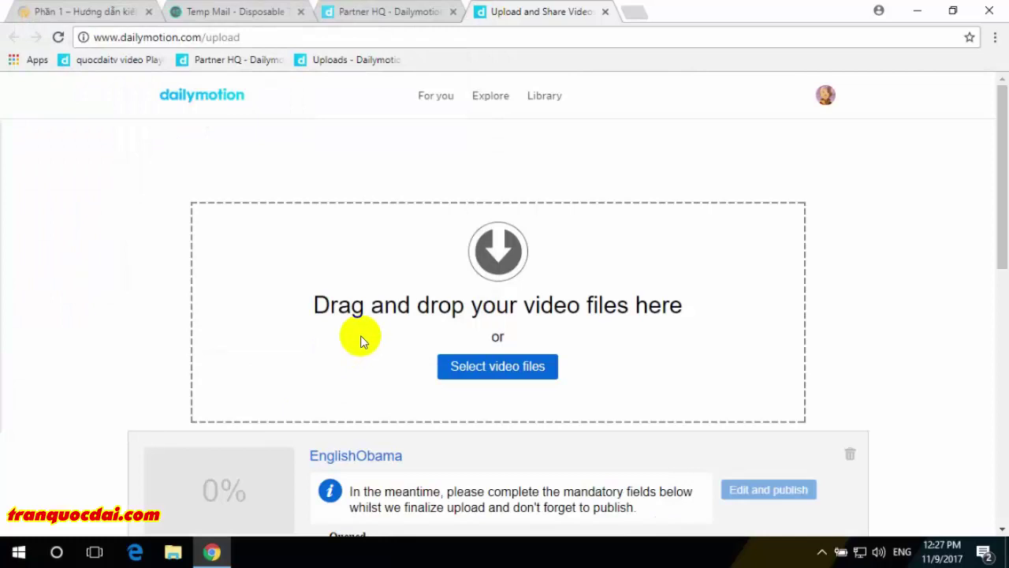
- Review the upload's error saying it exceeded the maximum allowed duration
scroll(361, 335, "down", 1)
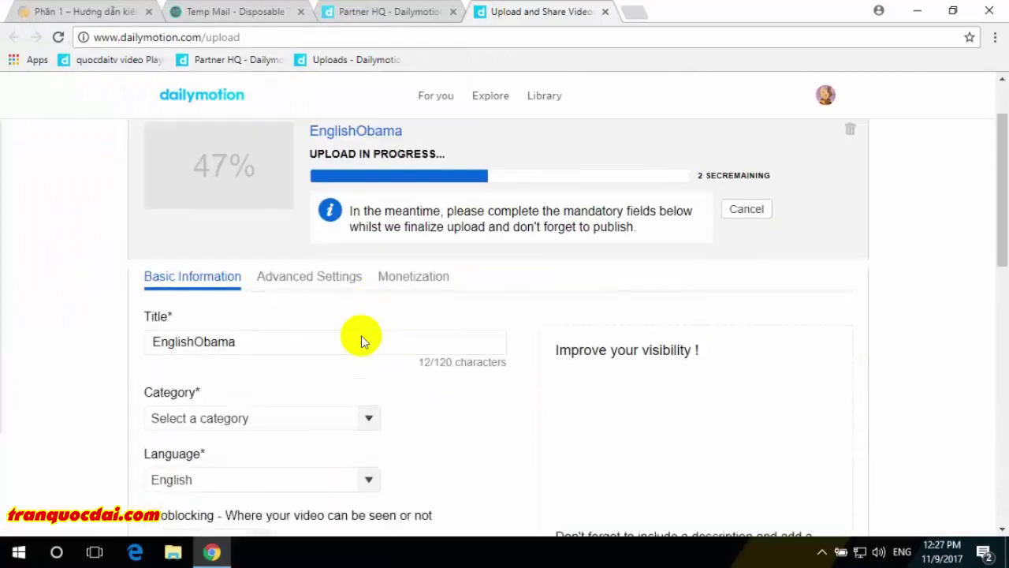
scroll(361, 339, "down", 1)
left_click(197, 307)
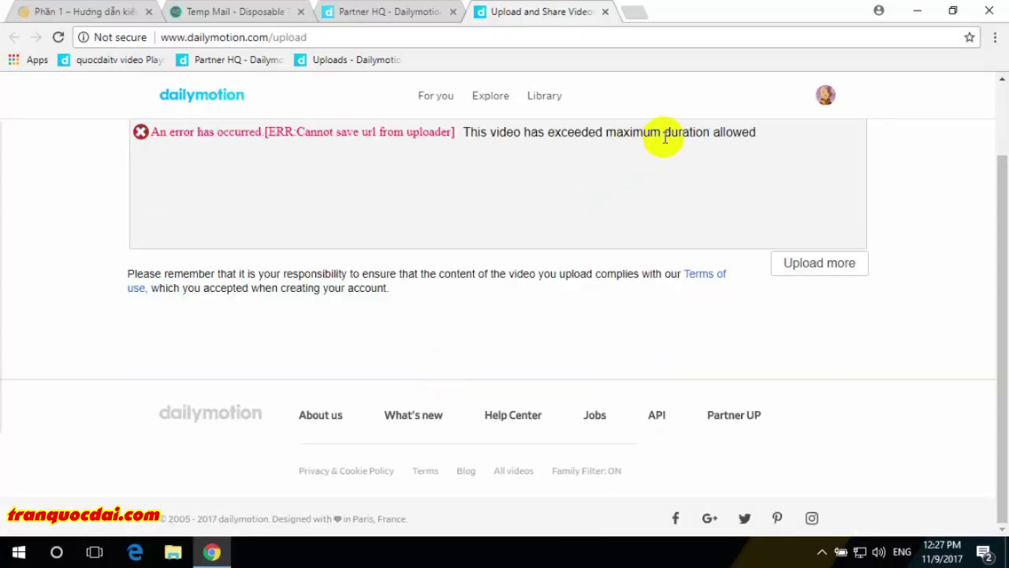
scroll(547, 187, "up", 2)
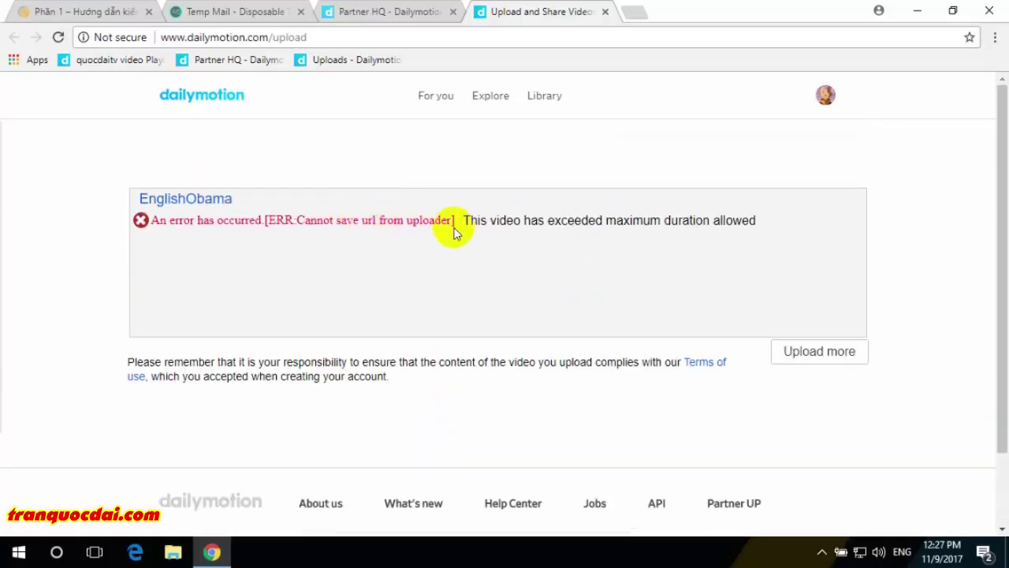
left_click_drag(633, 221, 712, 220)
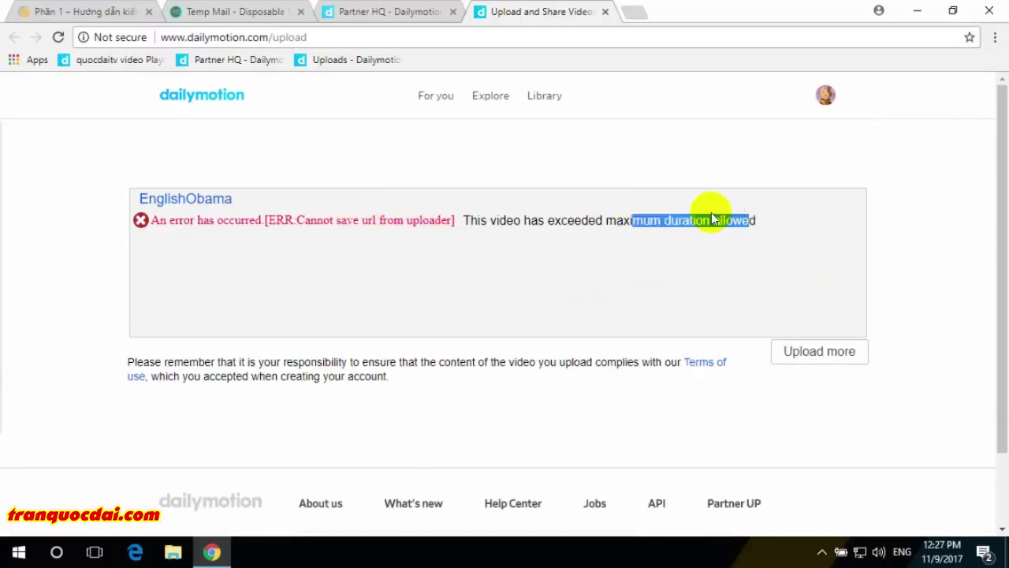
left_click(736, 255)
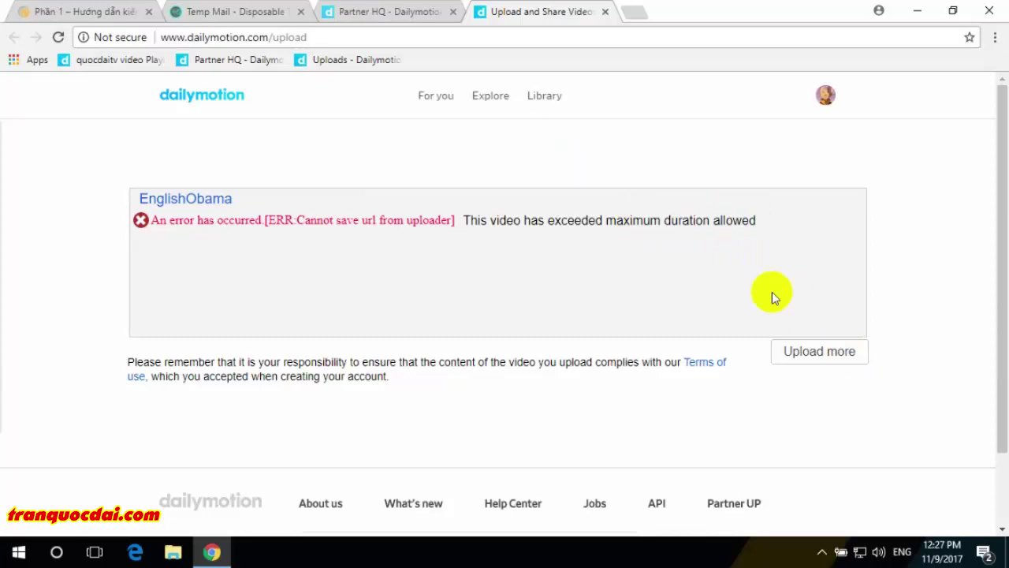
left_click(806, 352)
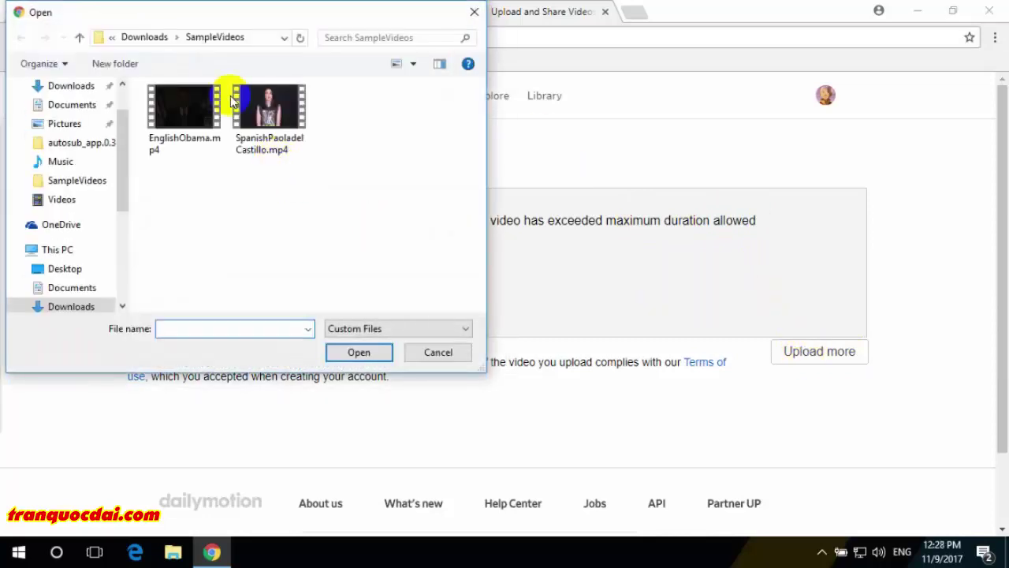
left_click(144, 38)
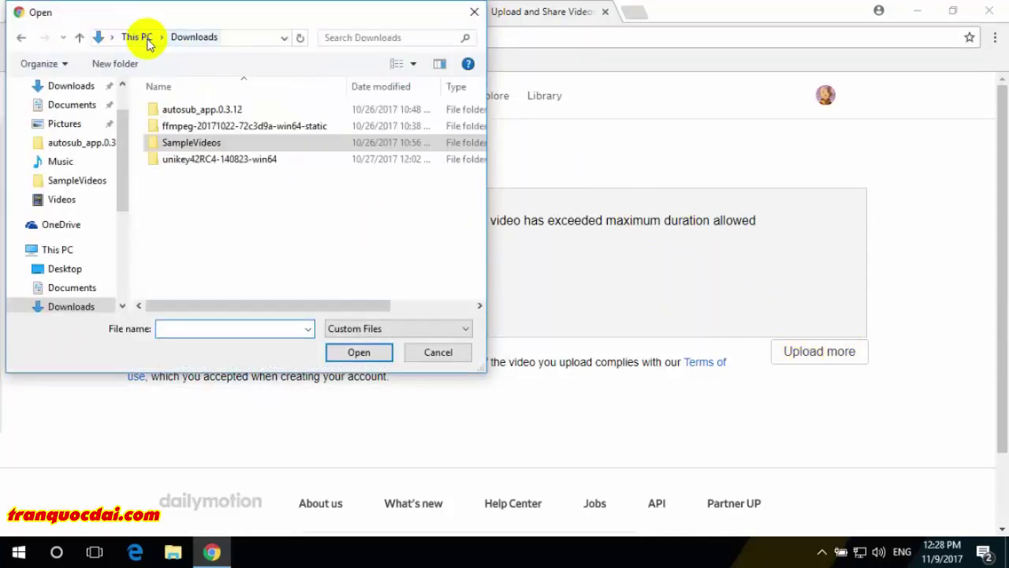
double_click(240, 124)
double_click(235, 111)
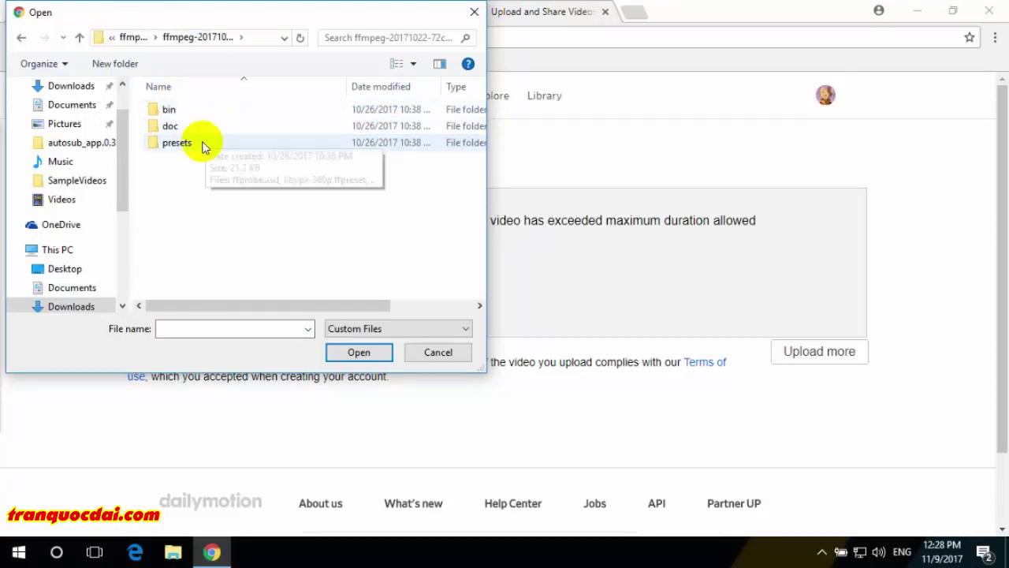
left_click(134, 38)
left_click(135, 38)
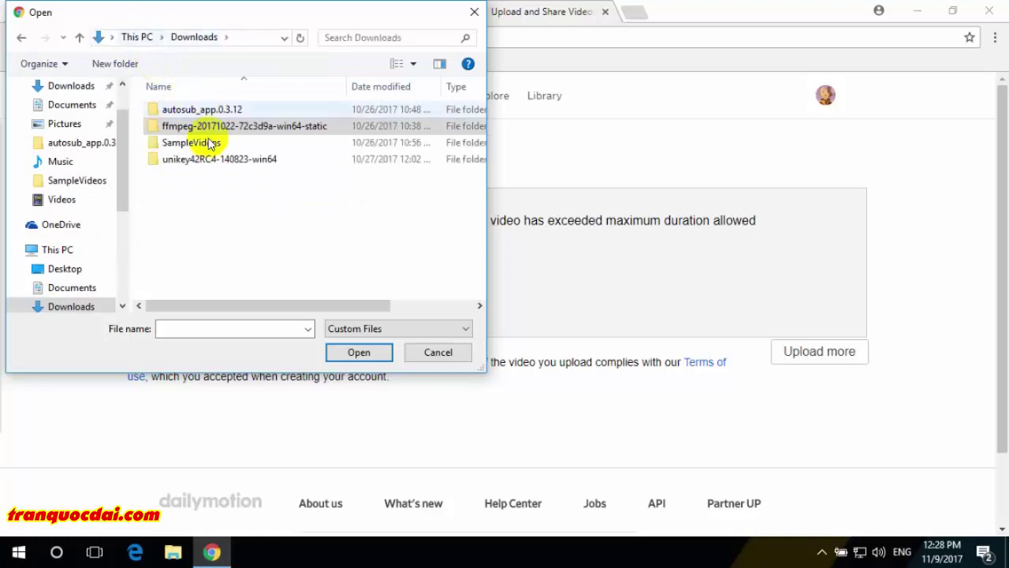
double_click(205, 142)
double_click(248, 139)
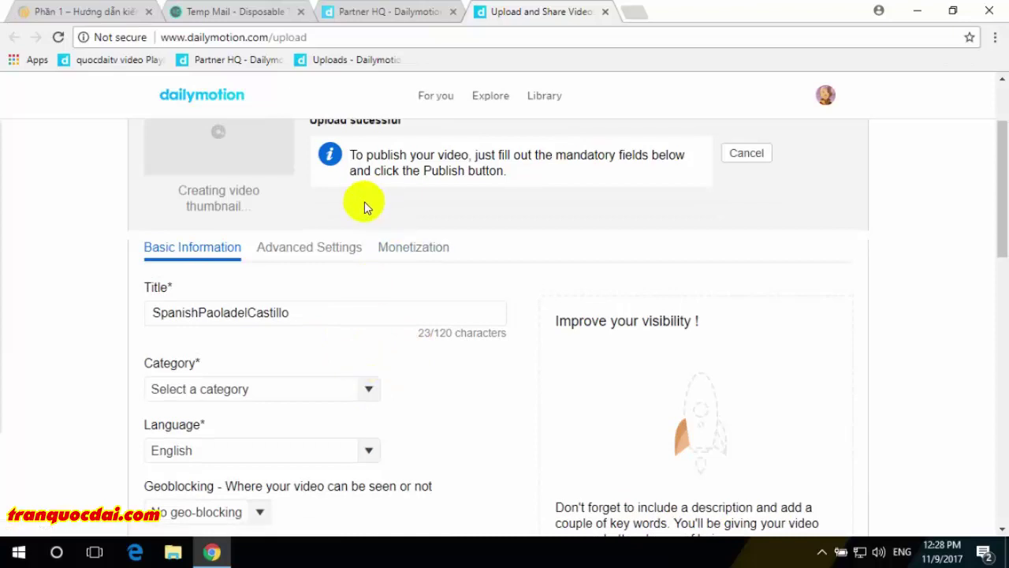
- Change the title to 'Spanish Paoladel Castillo' and select it
scroll(380, 274, "down", 2)
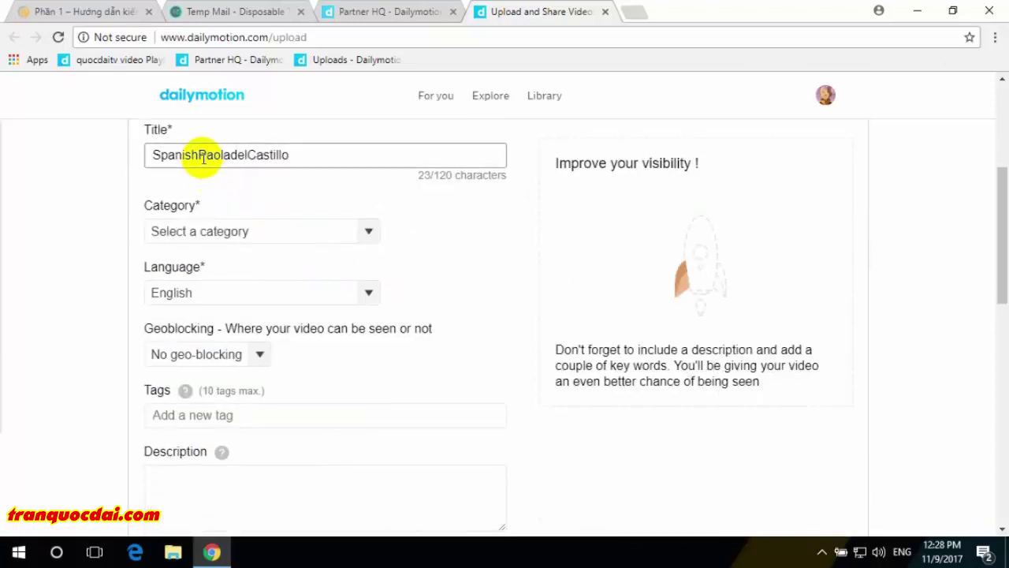
left_click(199, 155)
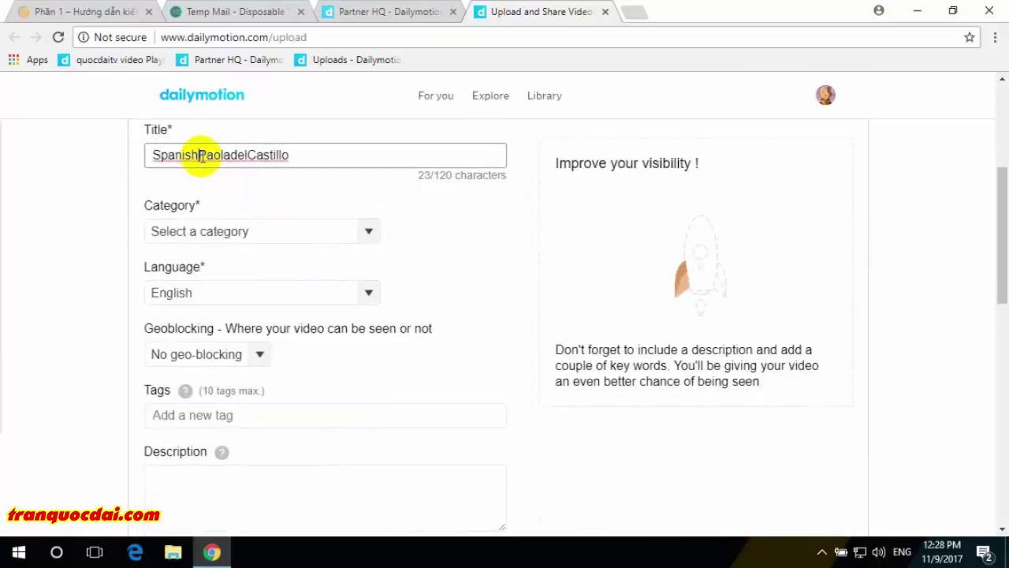
left_click(252, 155)
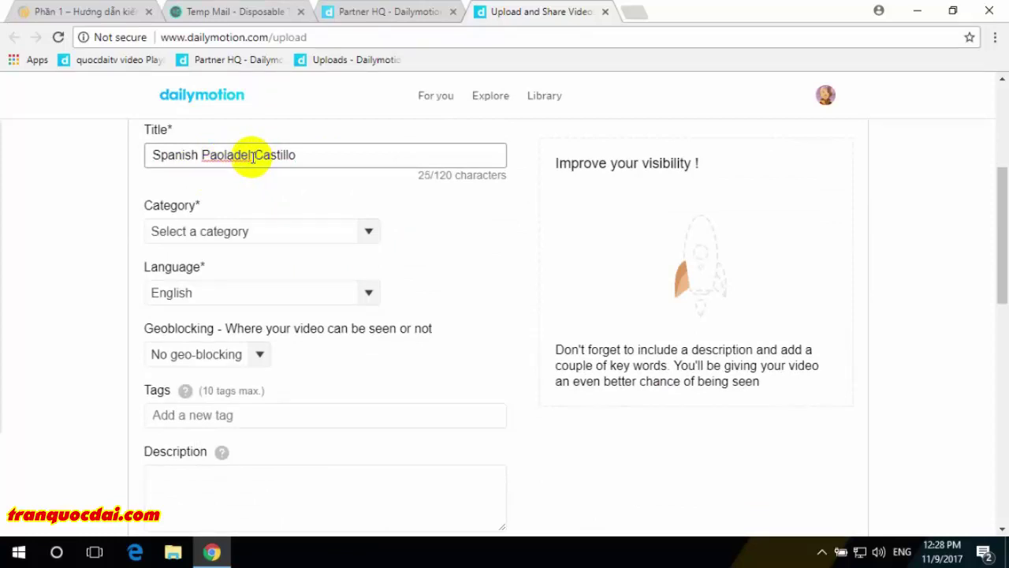
key("ctrl+a")
key("ctrl+c")
- Paste 'Spanish Paoladel Castillo' into the description and add it as a tag
scroll(323, 421, "down", 2)
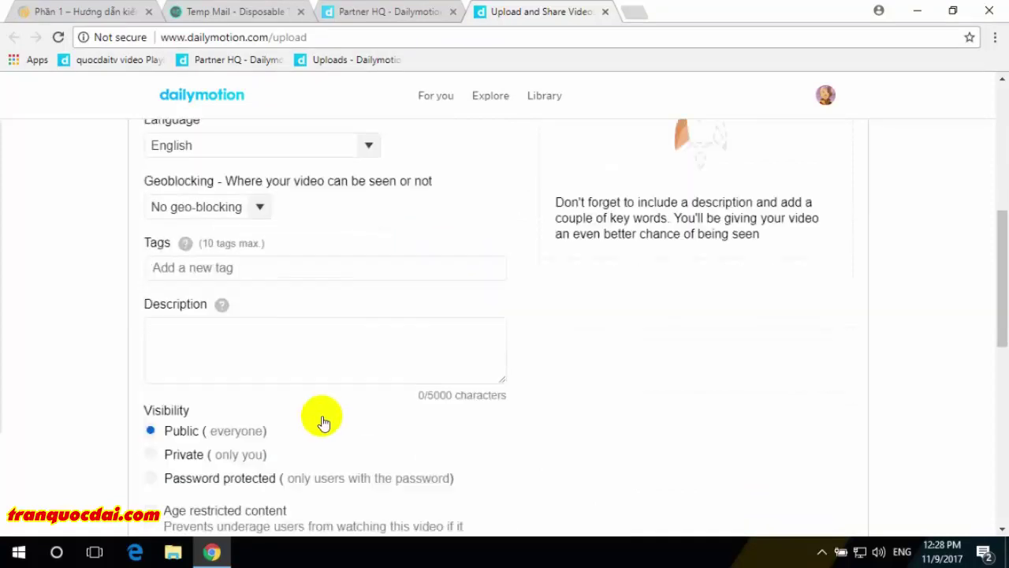
left_click(313, 331)
key("ctrl+v")
left_click(303, 260)
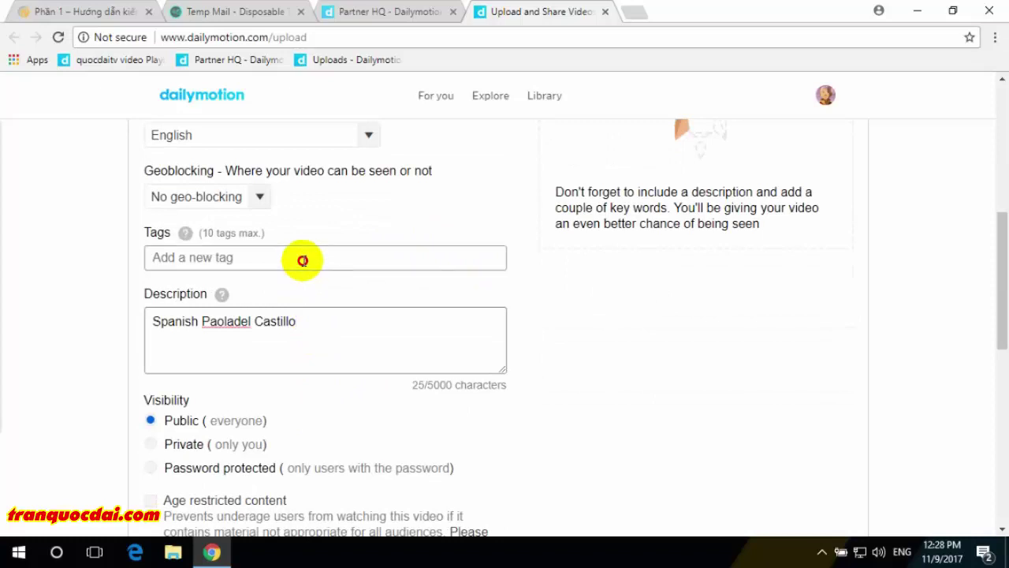
key("ctrl+v")
key("Return")
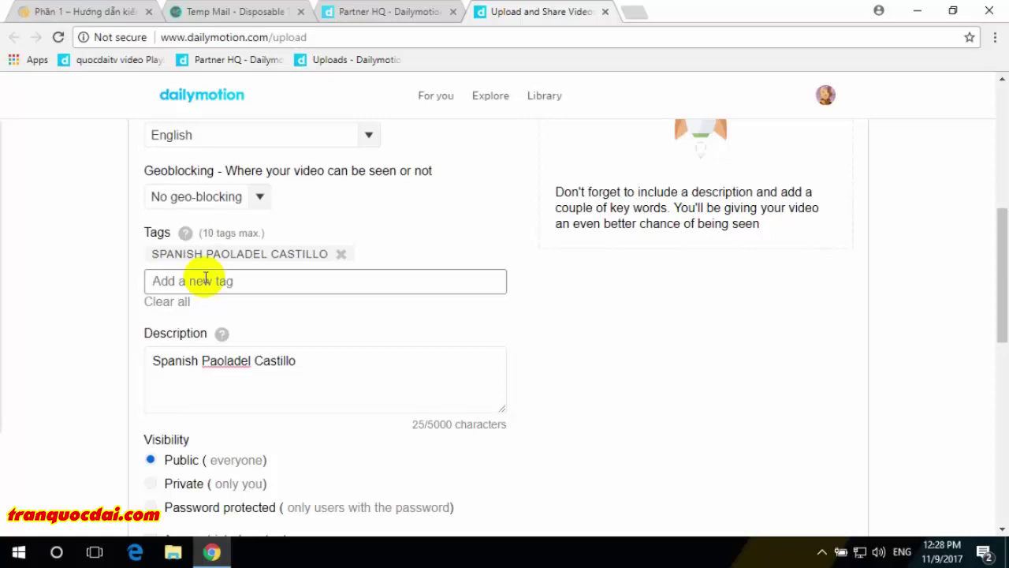
- Set the category to Comedy & Entertainment and keep English as the language
scroll(205, 278, "up", 1)
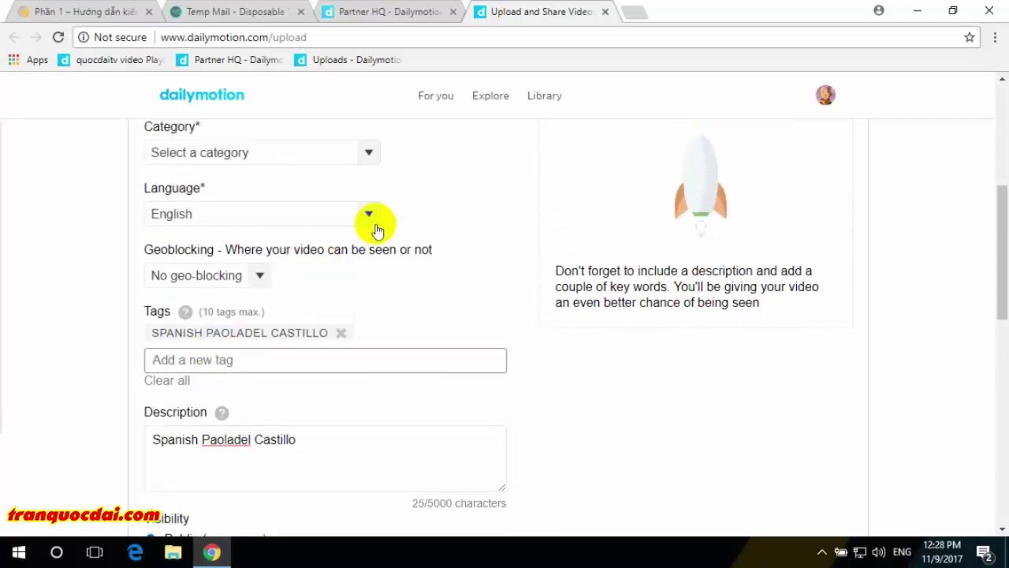
left_click(368, 153)
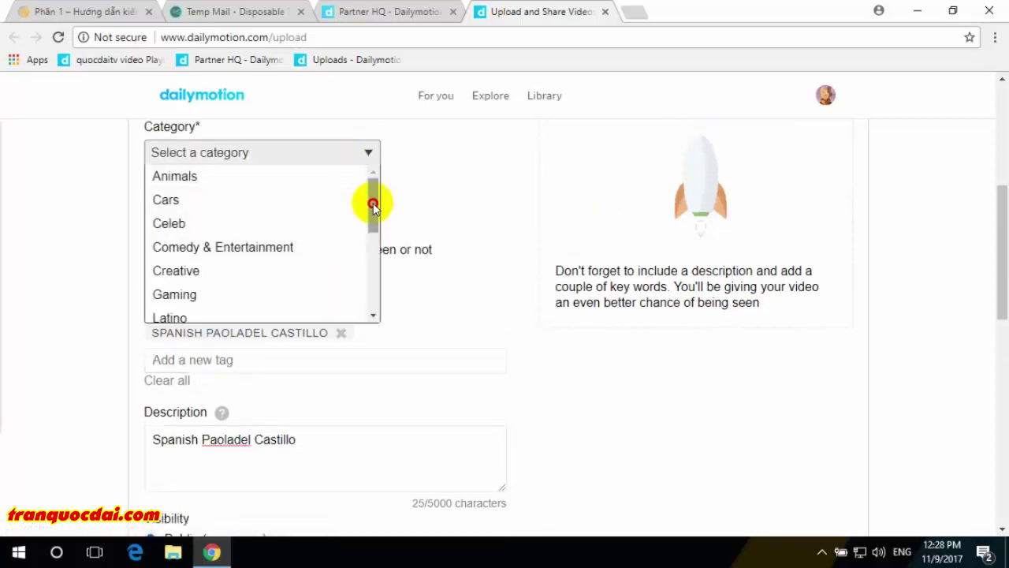
mouse_move(373, 199)
left_mouse_down()
mouse_move(372, 259)
mouse_move(378, 183)
left_mouse_up()
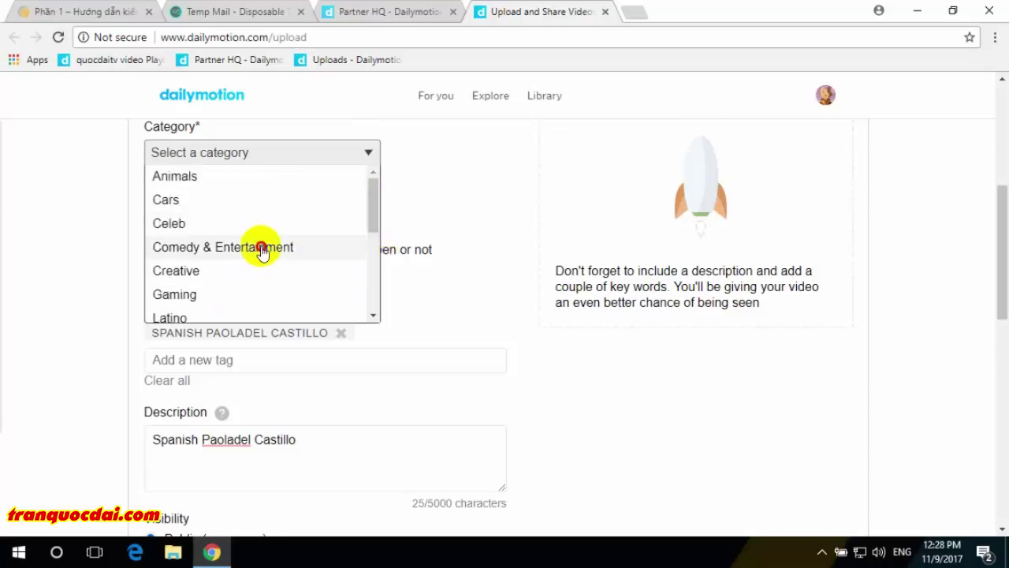
left_click(265, 247)
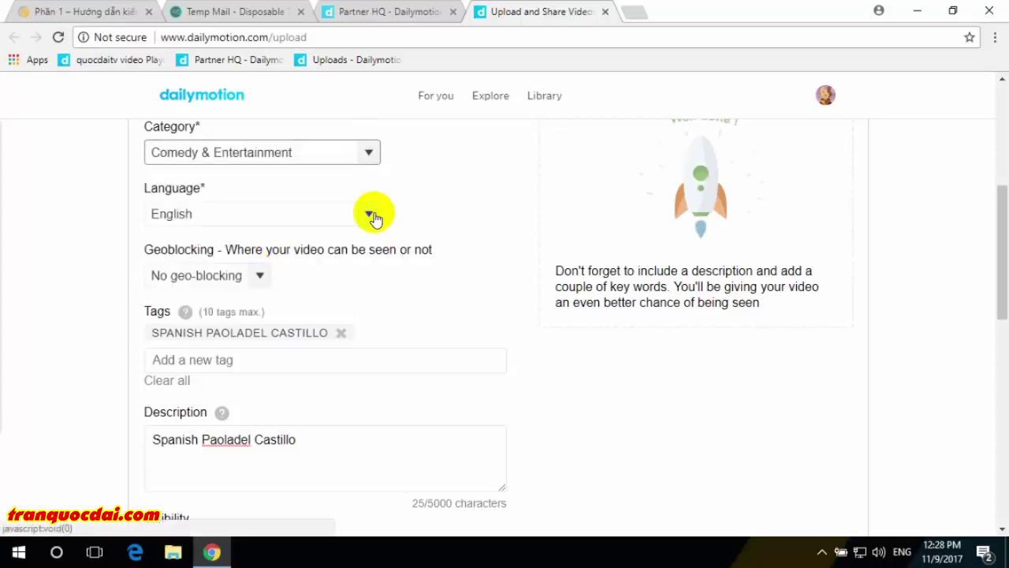
left_click(372, 215)
left_click(489, 218)
scroll(489, 218, "down", 3)
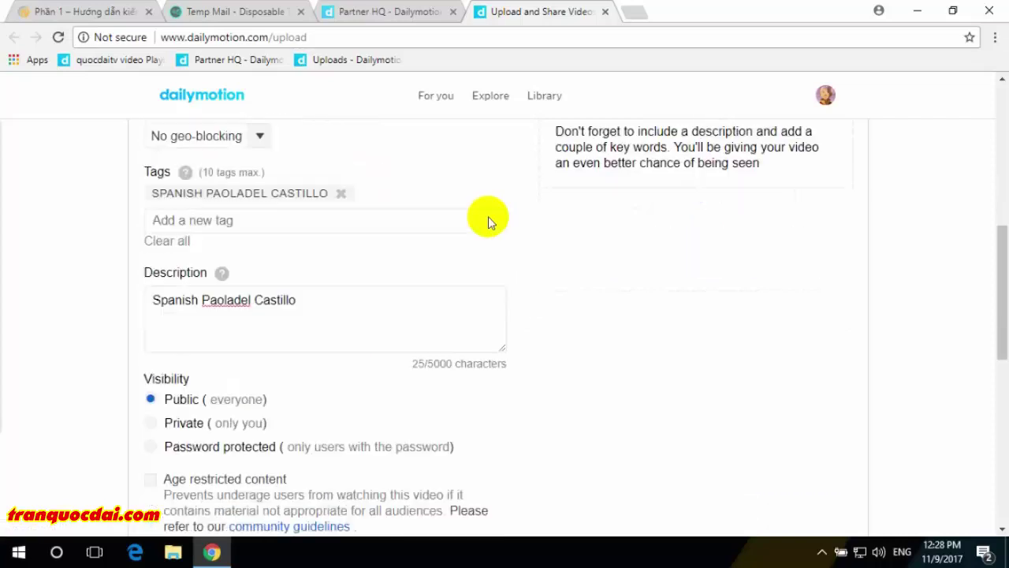
left_click(151, 301)
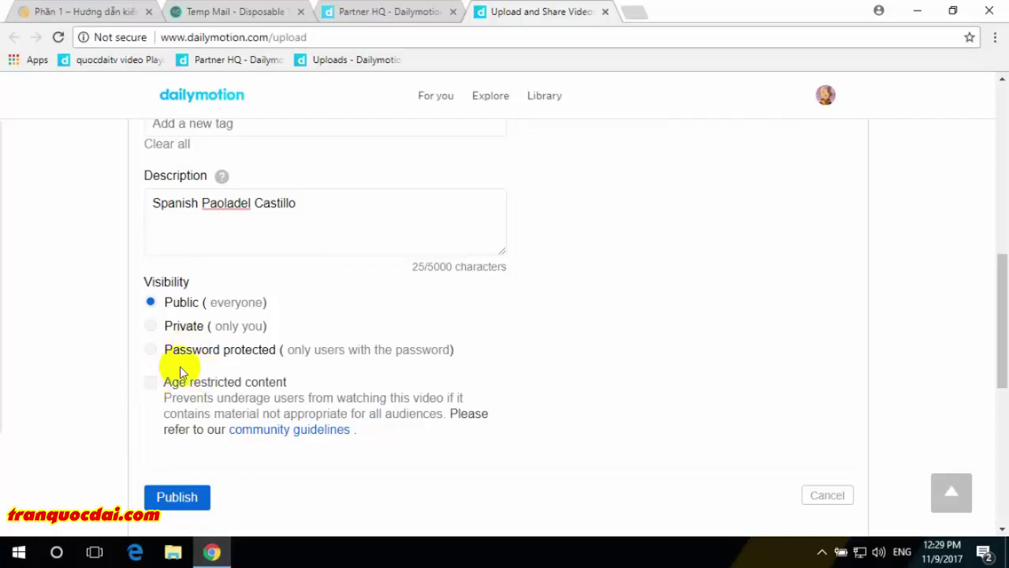
scroll(180, 357, "up", 3)
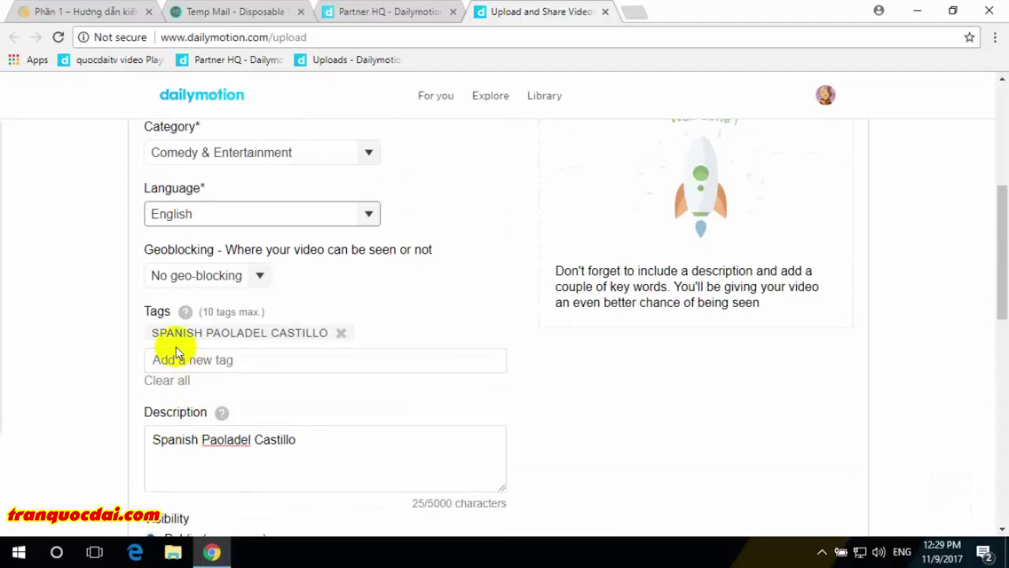
scroll(176, 352, "up", 1)
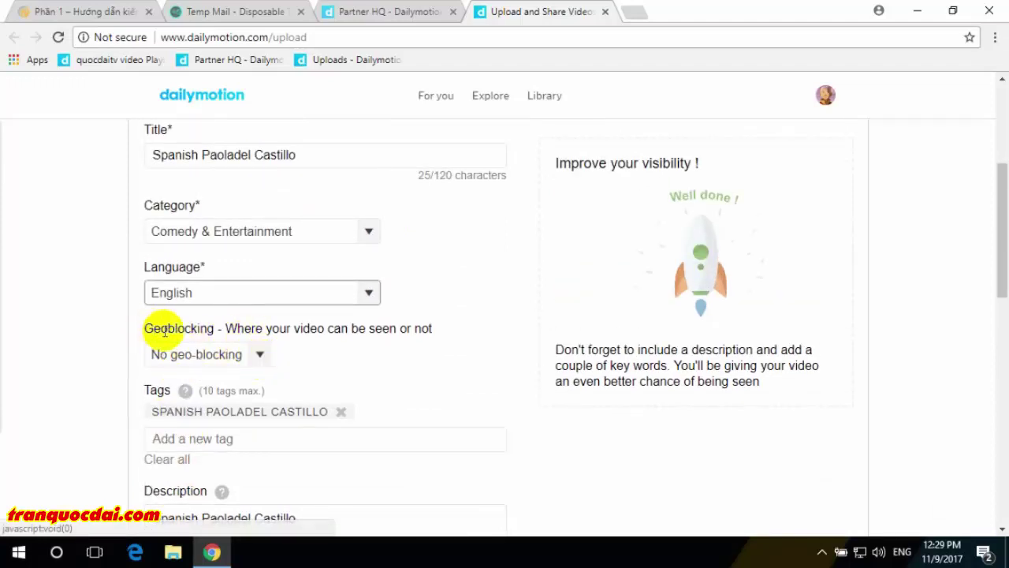
- Try allowing only Bulgaria and United Arab Emirates, then remove both country chips
left_click(259, 354)
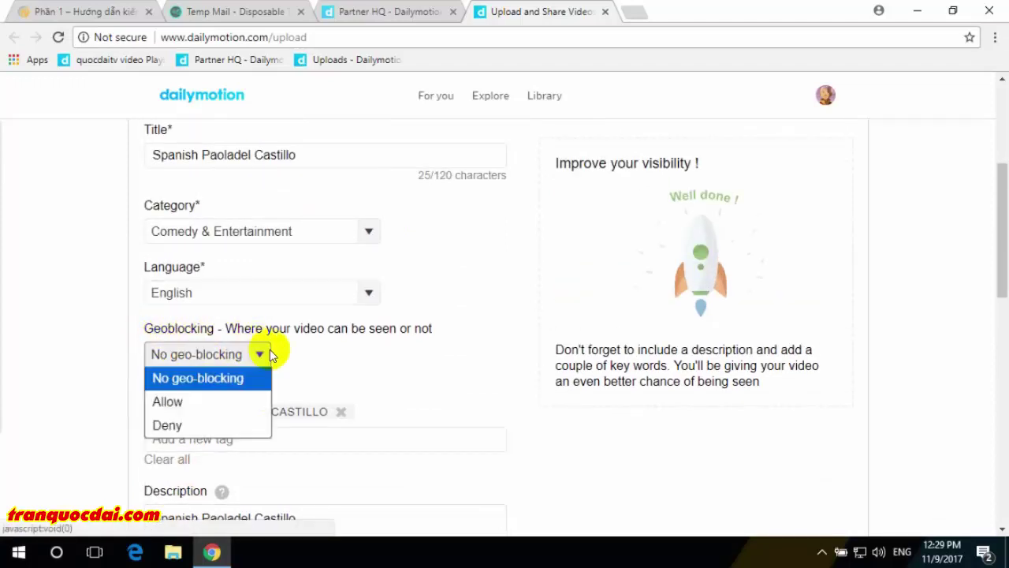
left_click(189, 406)
scroll(149, 349, "down", 1)
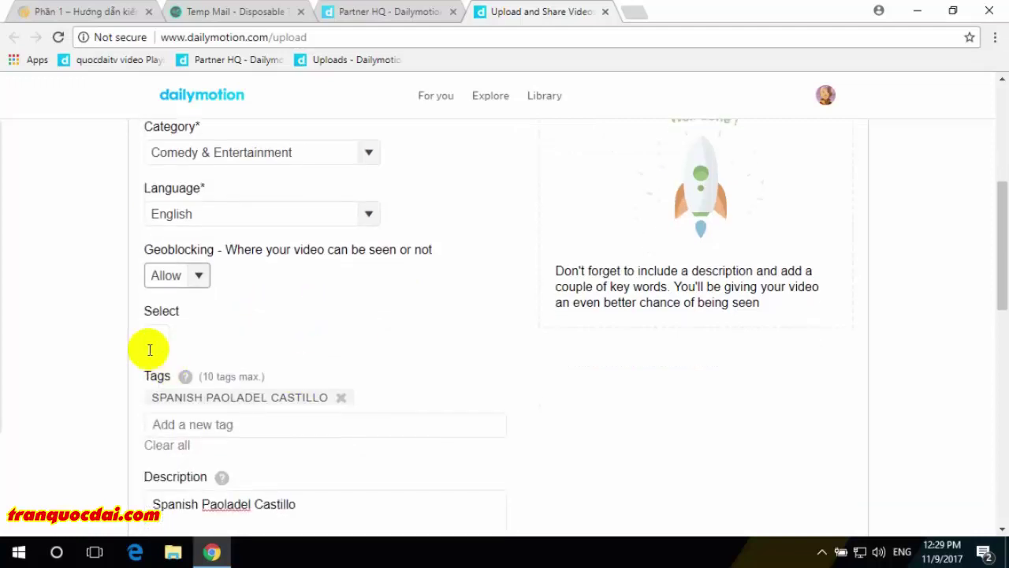
left_click(153, 337)
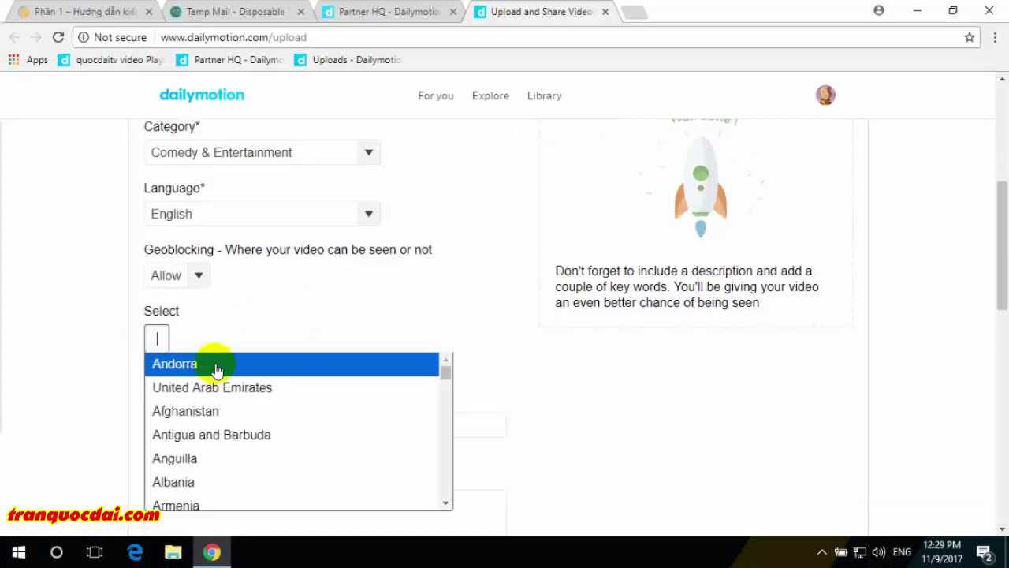
scroll(250, 410, "down", 5)
scroll(250, 410, "down", 2)
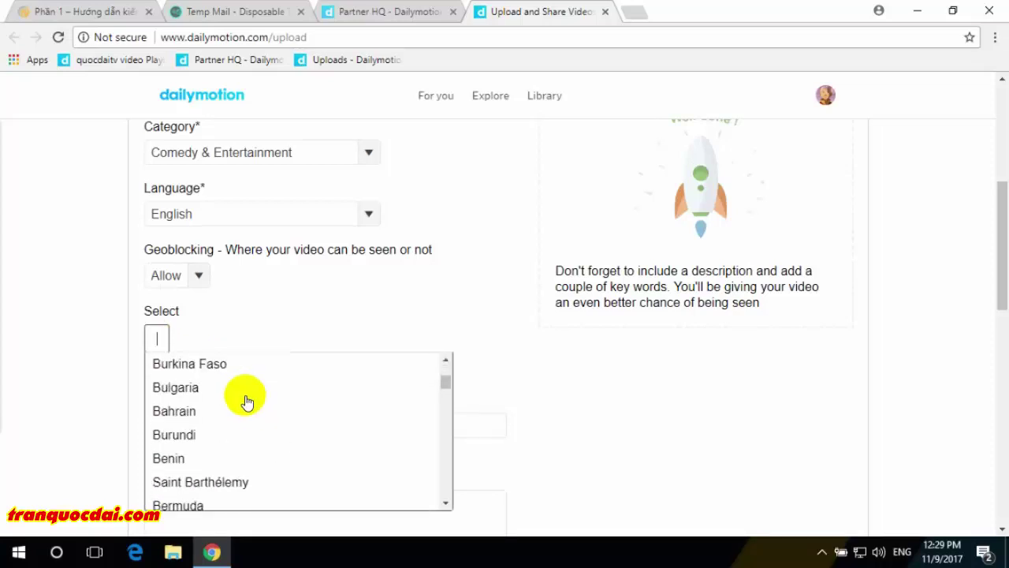
left_click(210, 380)
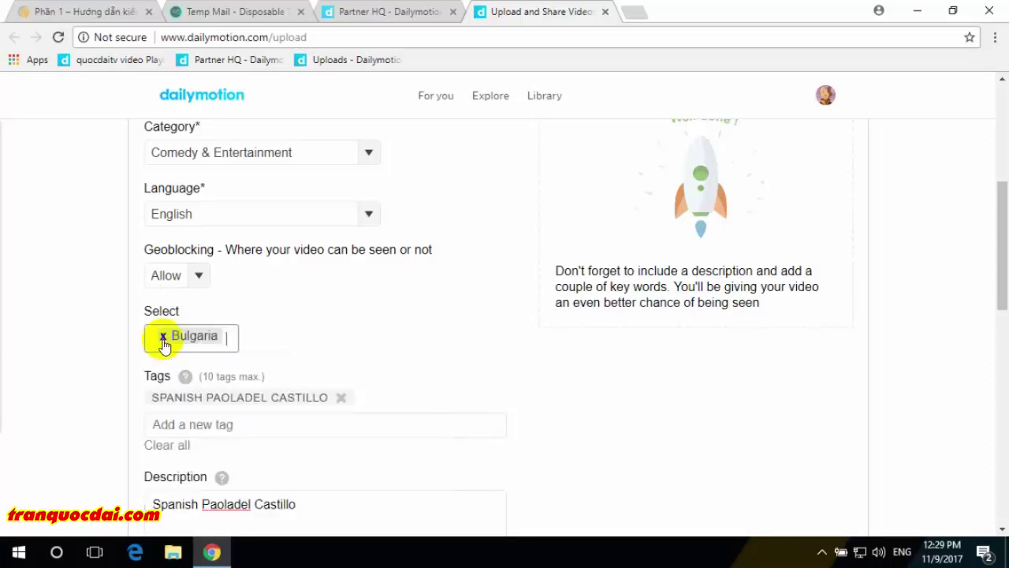
left_click(233, 339)
left_click(233, 383)
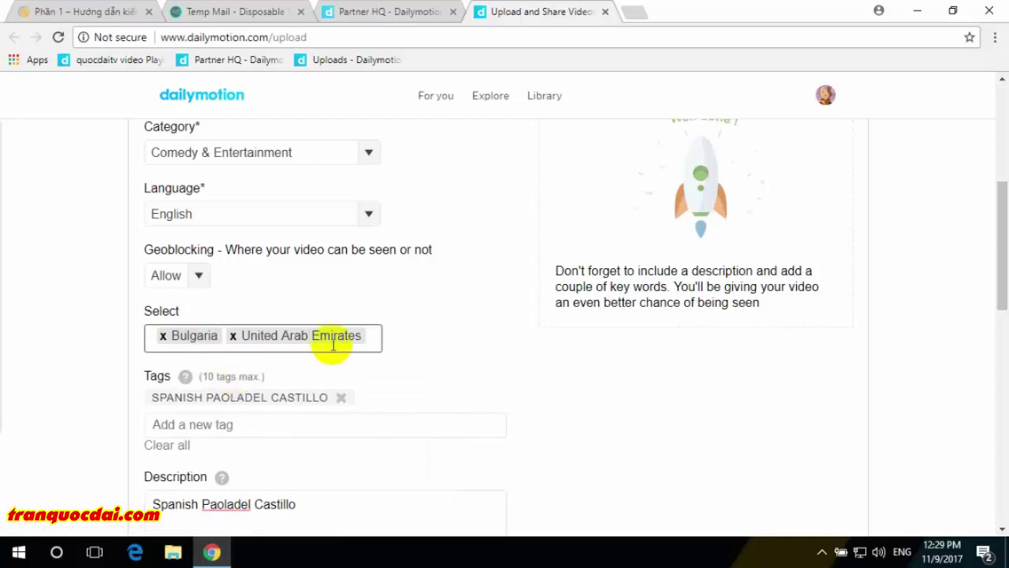
left_click(232, 337)
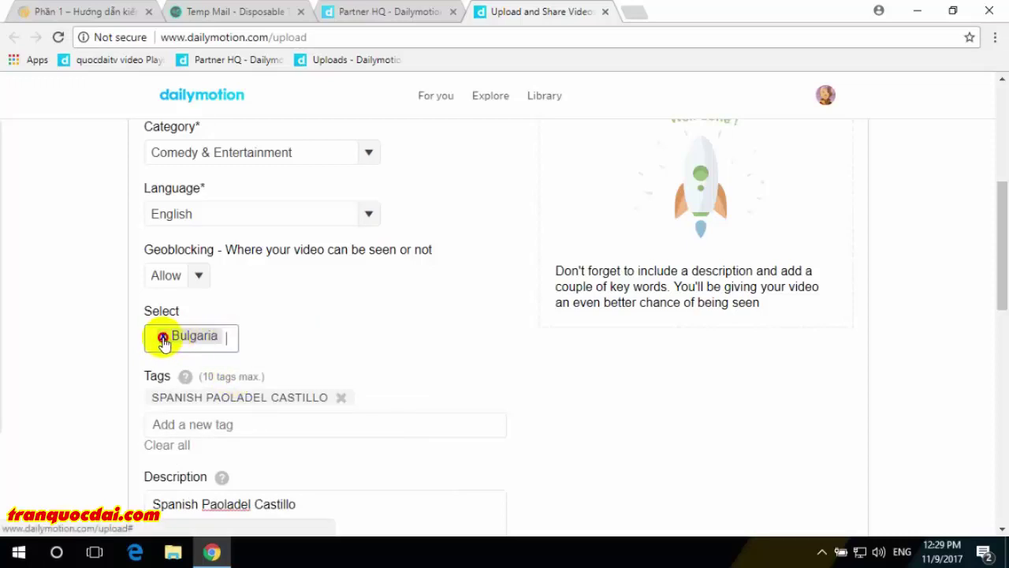
left_click(163, 336)
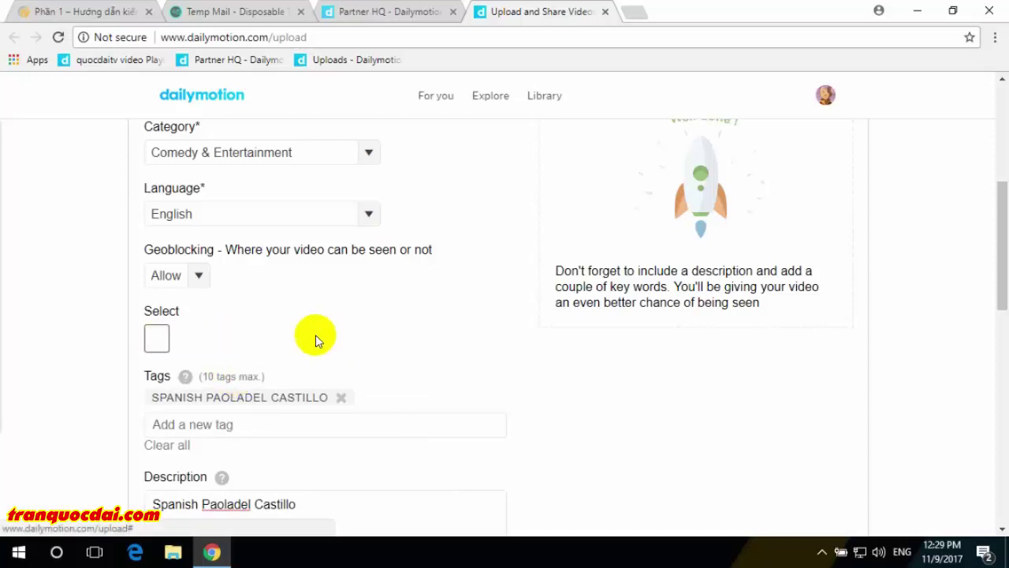
- Try the Deny geoblocking mode, then settle on No geo-blocking
left_click(161, 338)
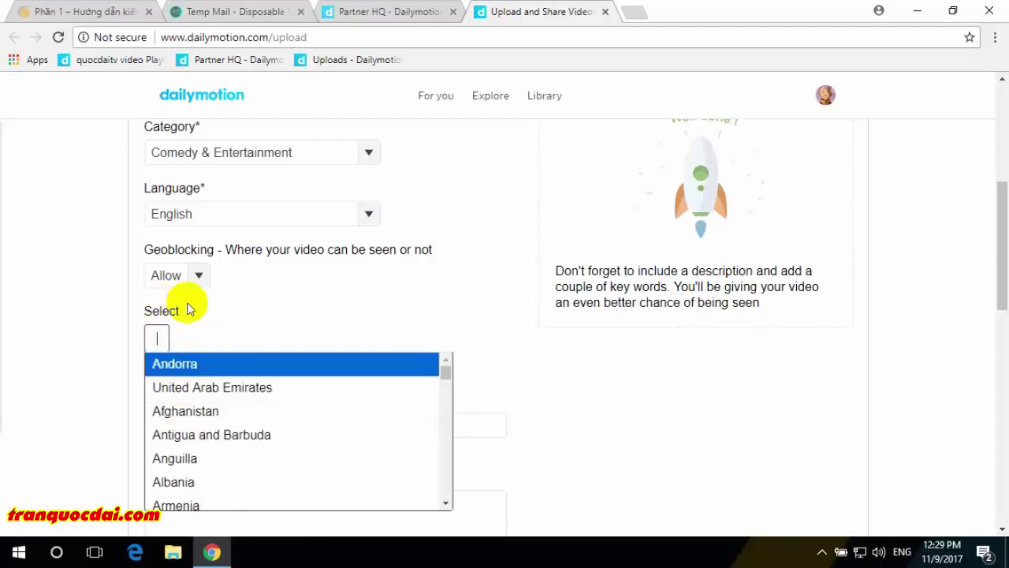
left_click(207, 279)
left_click(206, 272)
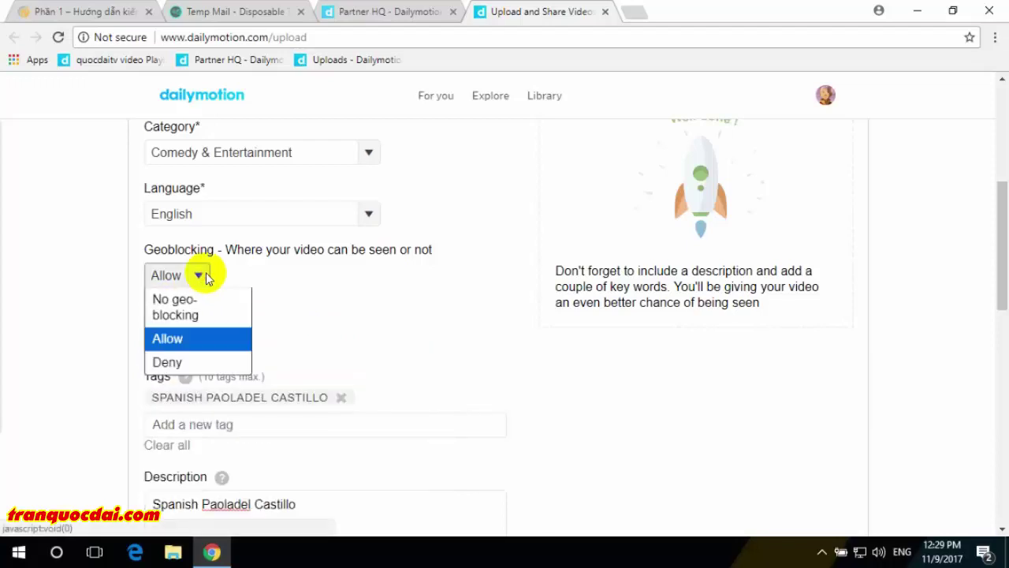
left_click(177, 363)
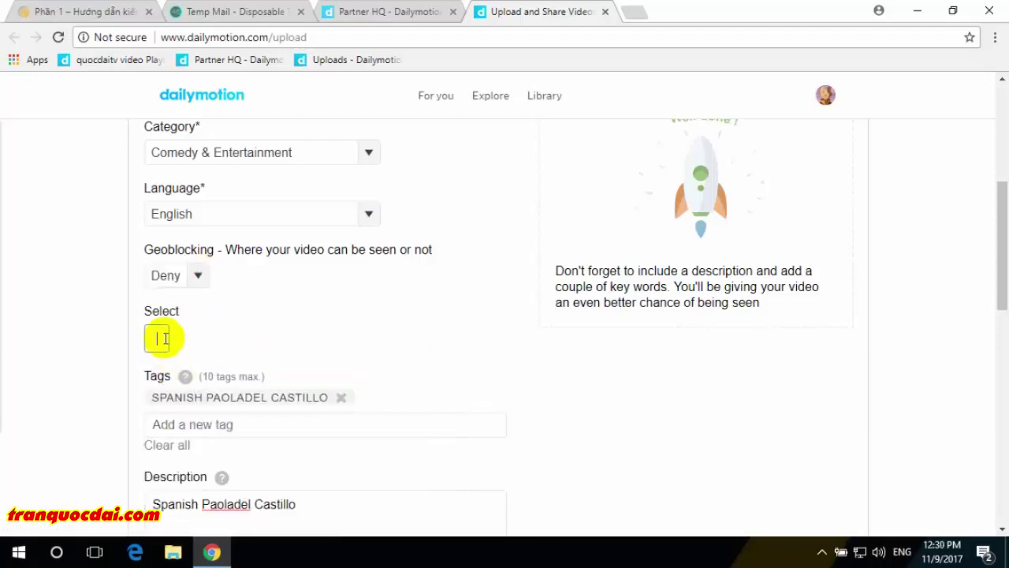
left_click(164, 339)
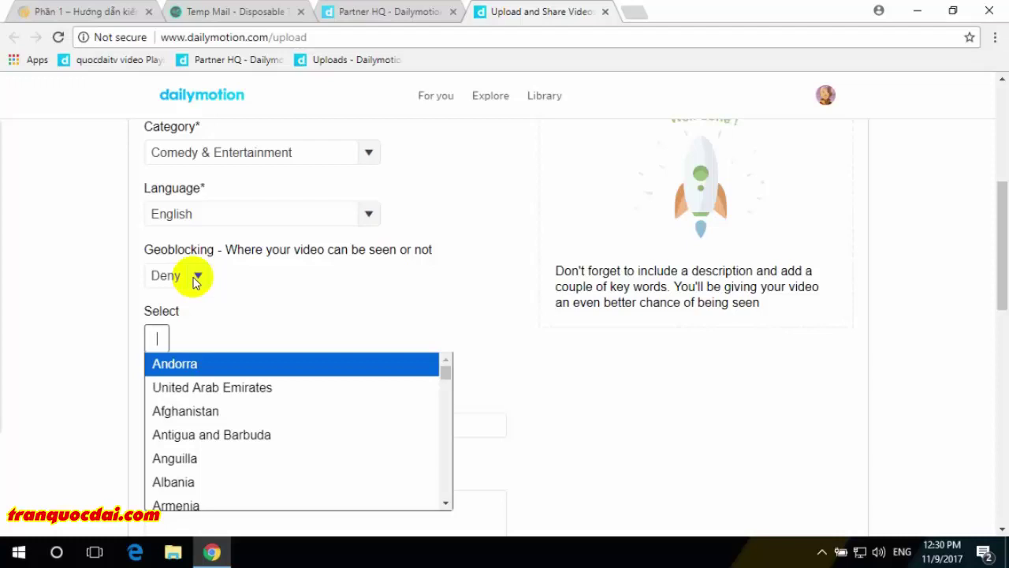
left_click(264, 293)
left_click(197, 277)
left_click(219, 305)
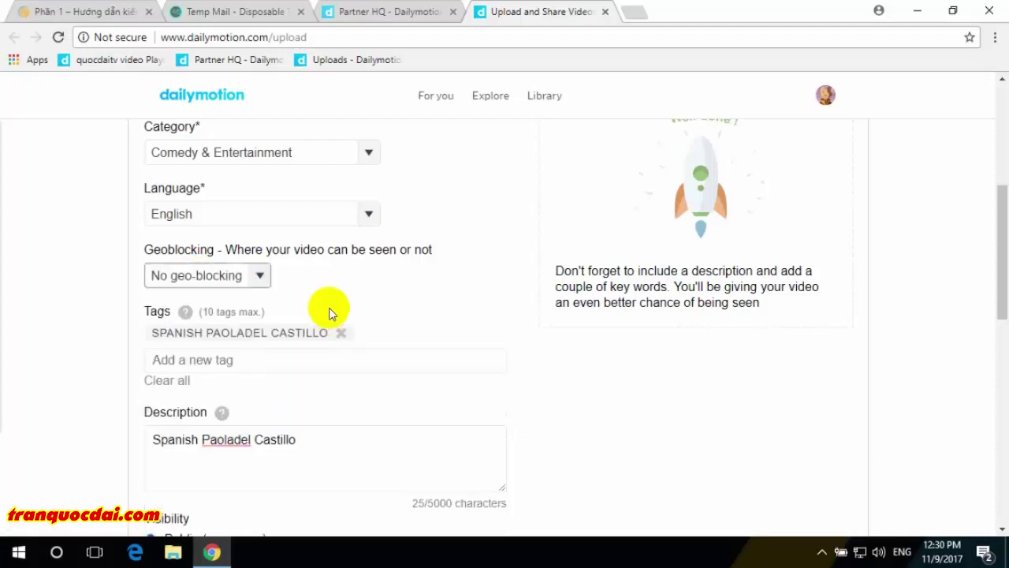
- Review the upload's Advanced Settings: playlist, publication date and the Next Video field
scroll(525, 284, "up", 1)
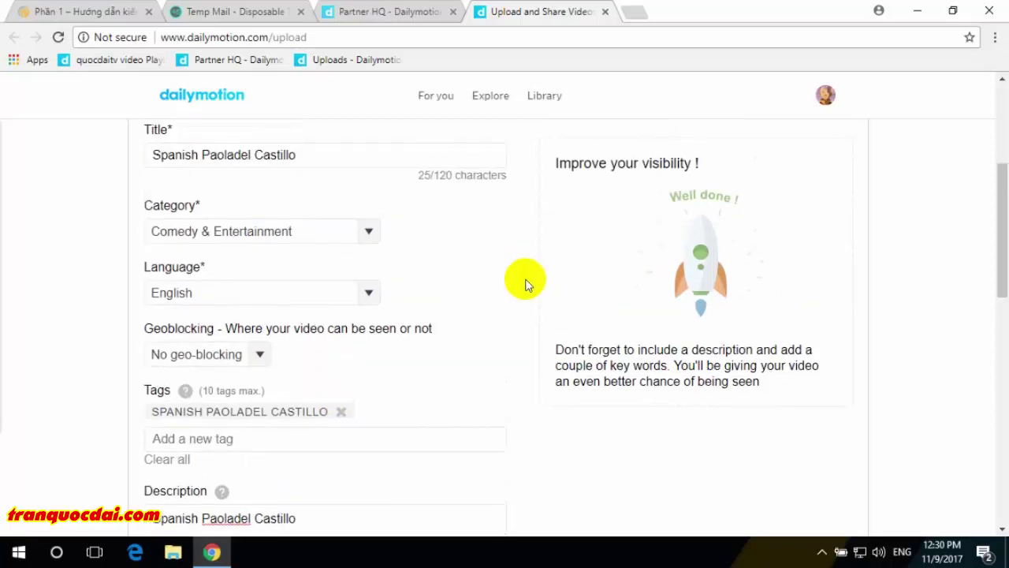
scroll(527, 284, "up", 3)
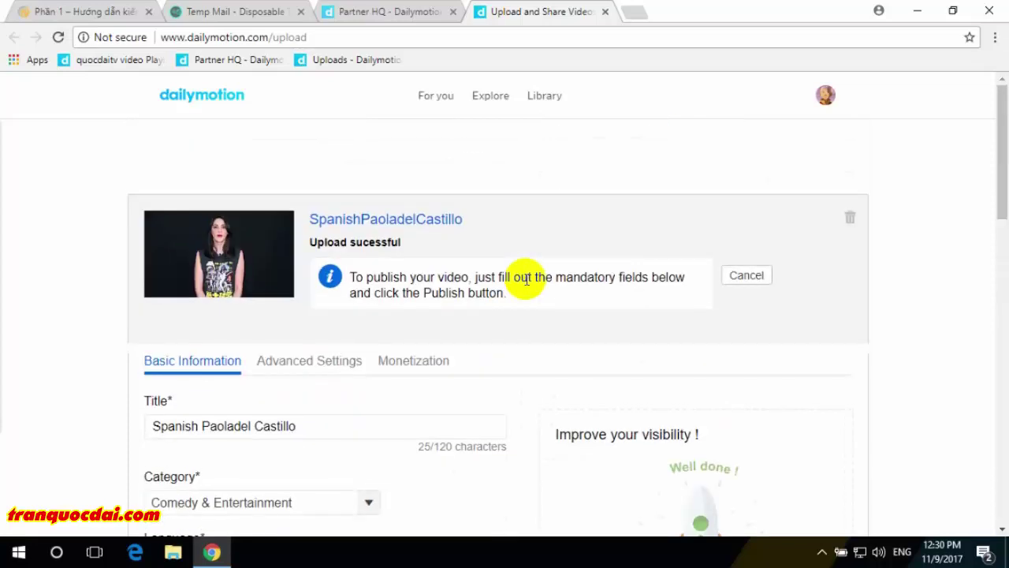
left_click(324, 369)
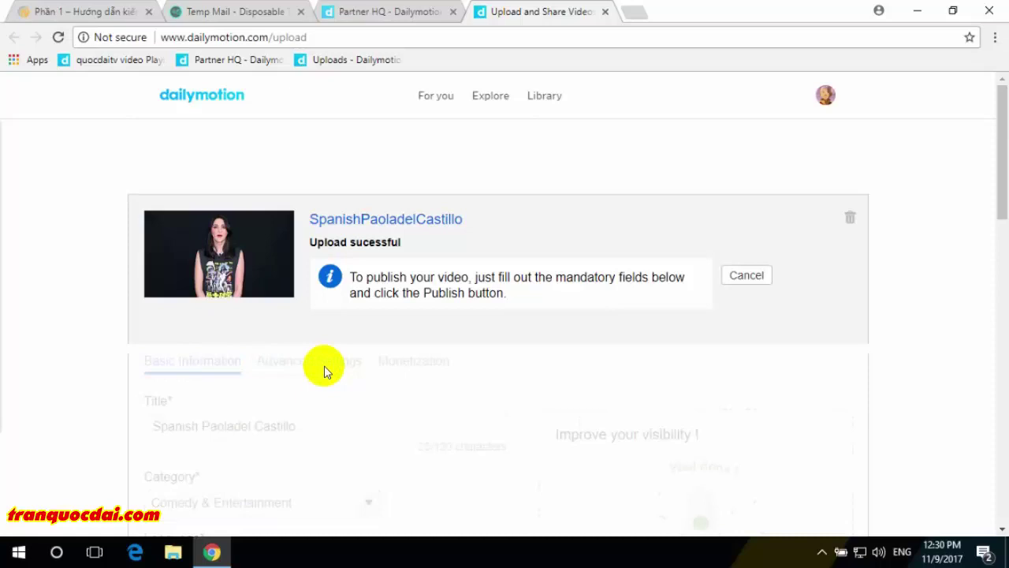
scroll(324, 363, "down", 3)
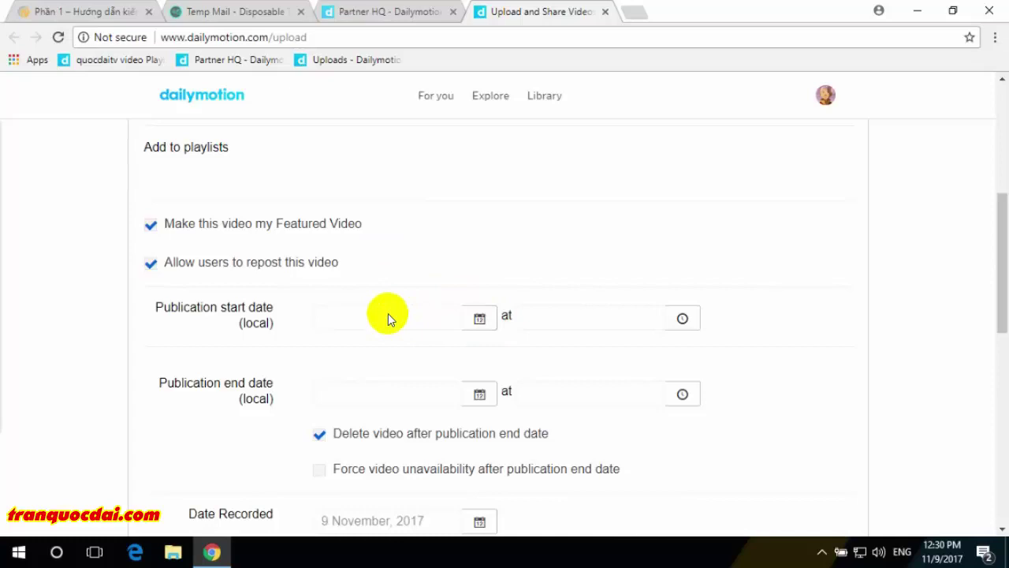
scroll(388, 318, "down", 2)
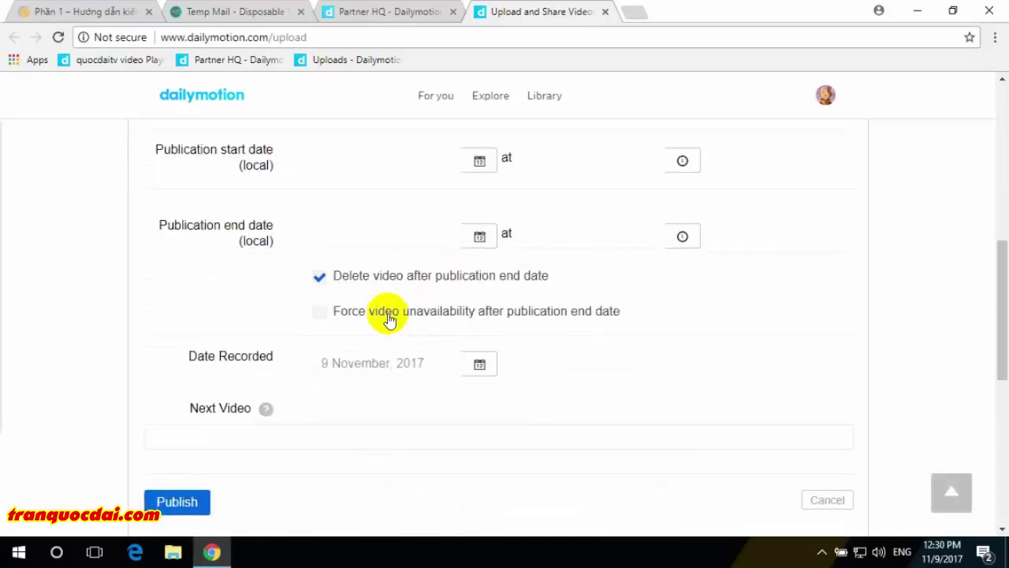
left_click(257, 436)
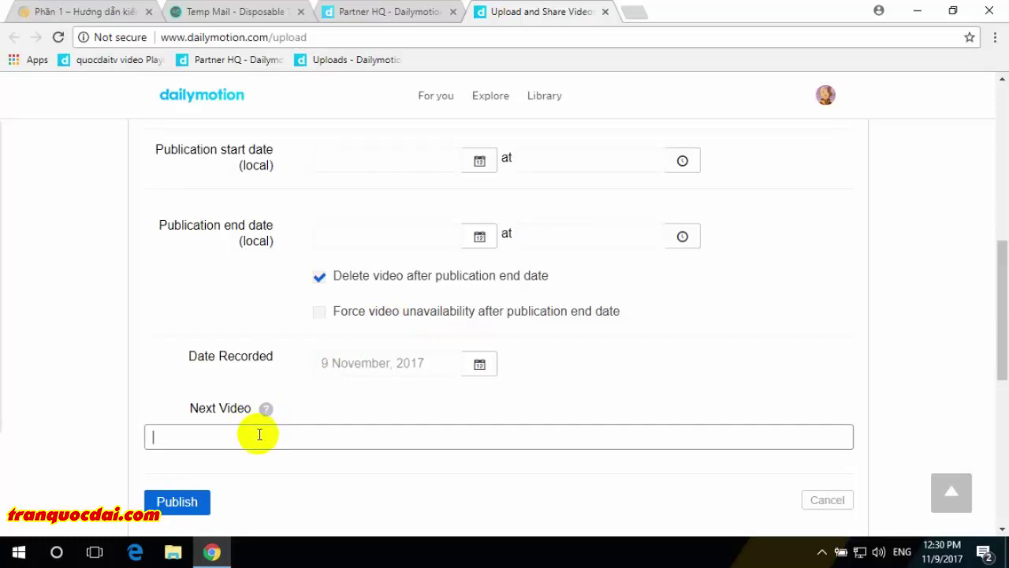
scroll(260, 434, "up", 15)
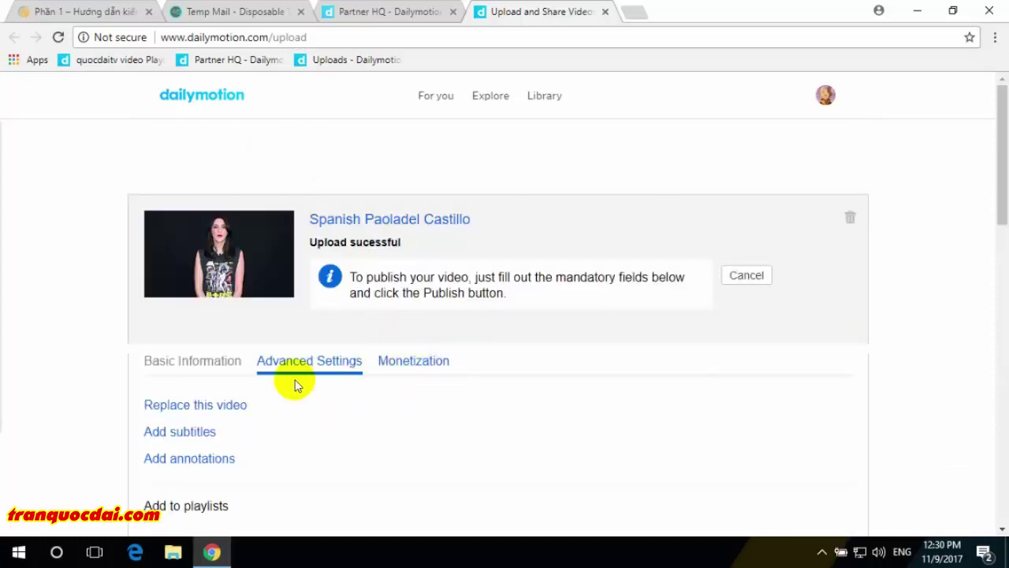
- Publish the video with ads enabled, then refresh Partner HQ Videos to confirm it's listed
left_click(399, 364)
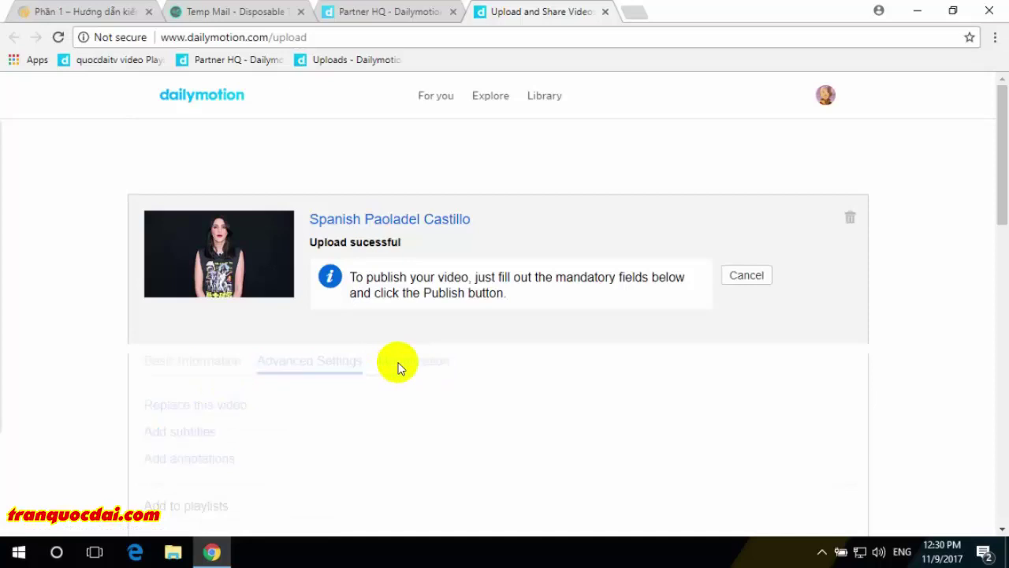
scroll(318, 353, "down", 2)
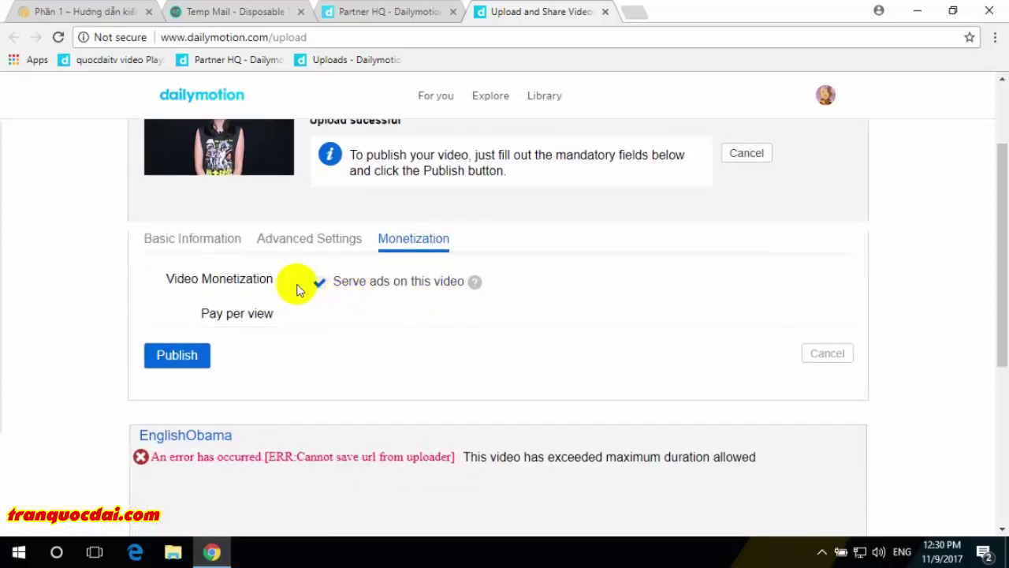
left_click(178, 356)
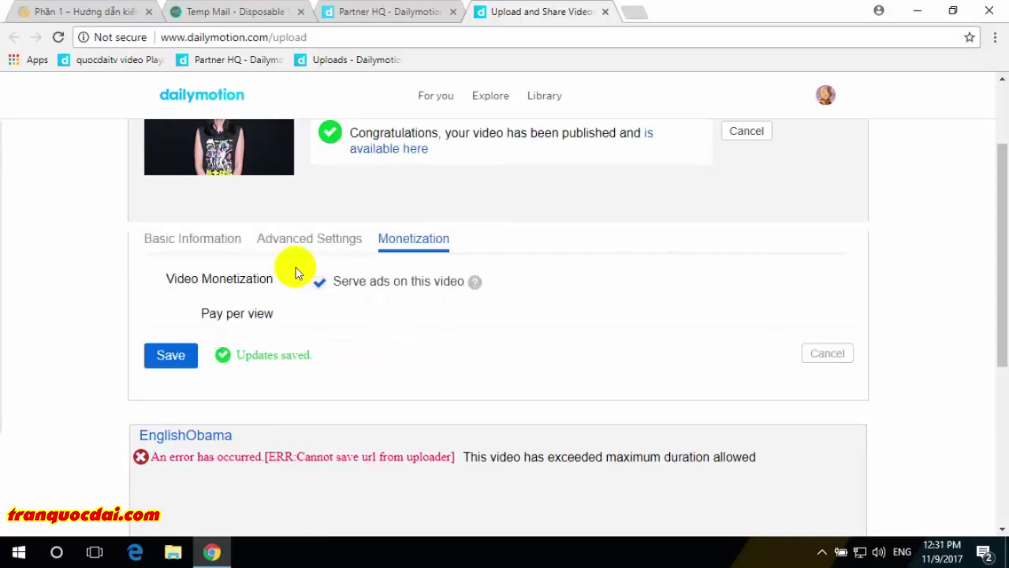
left_click(204, 238)
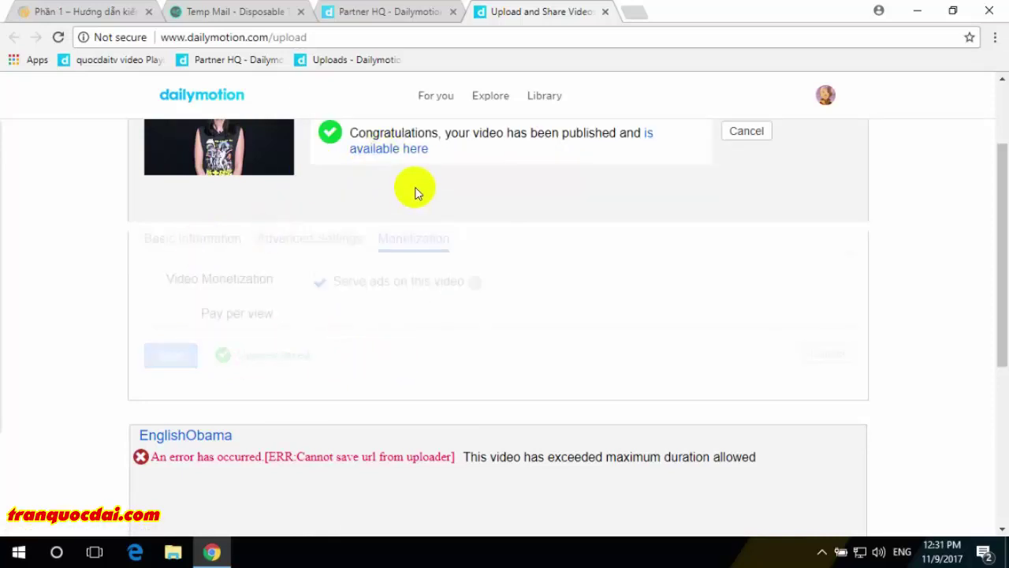
left_click(384, 13)
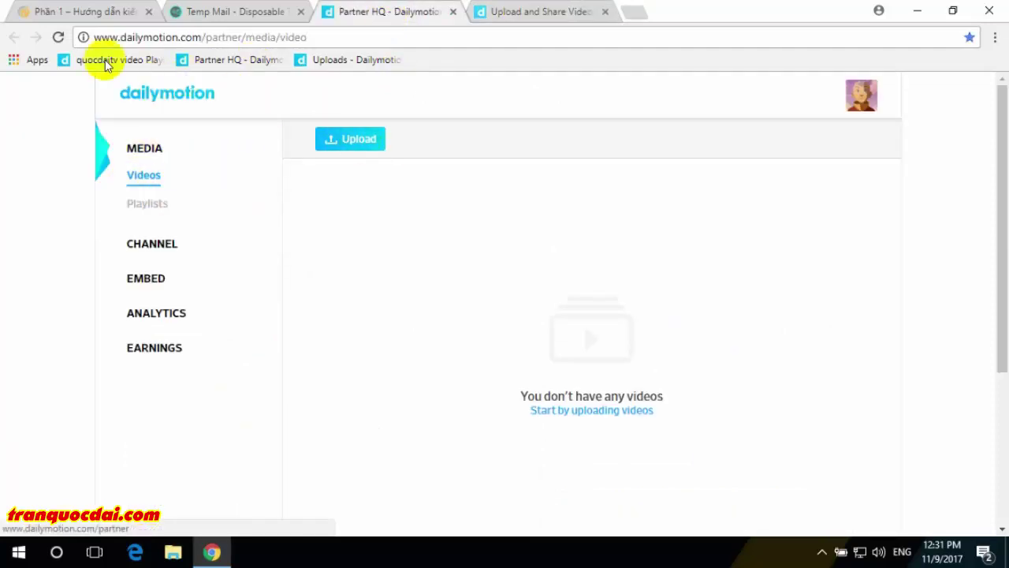
left_click(58, 38)
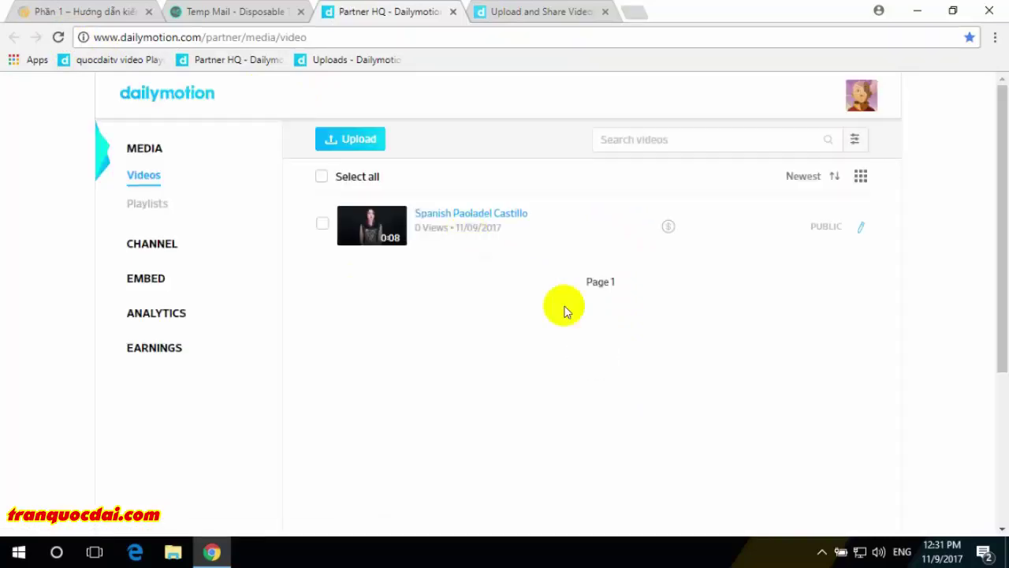
- Return to the tranquocdai.com tutorial article and scroll to its Dailymotion networks section
left_click(90, 12)
scroll(365, 294, "down", 6)
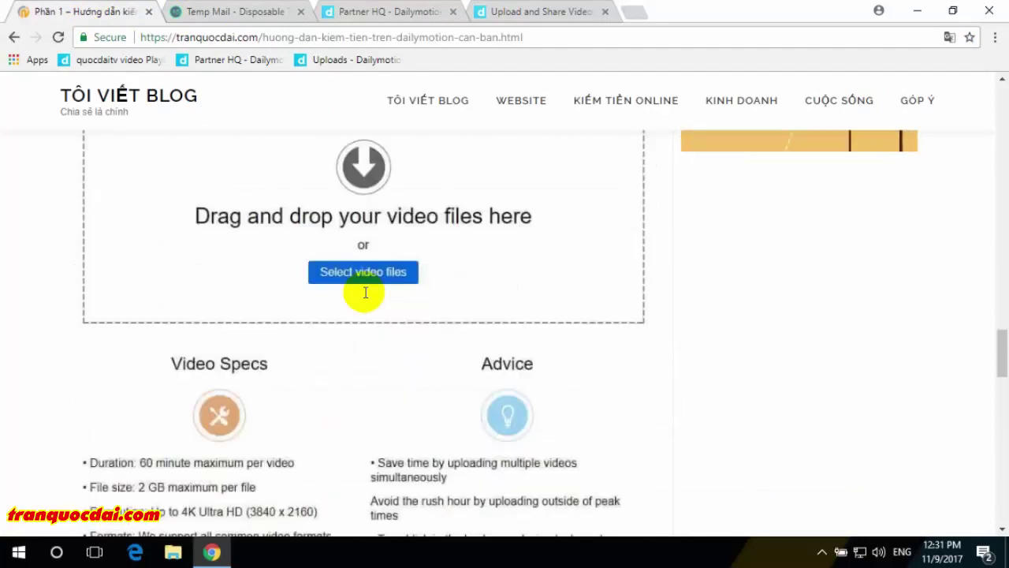
scroll(365, 298, "down", 2)
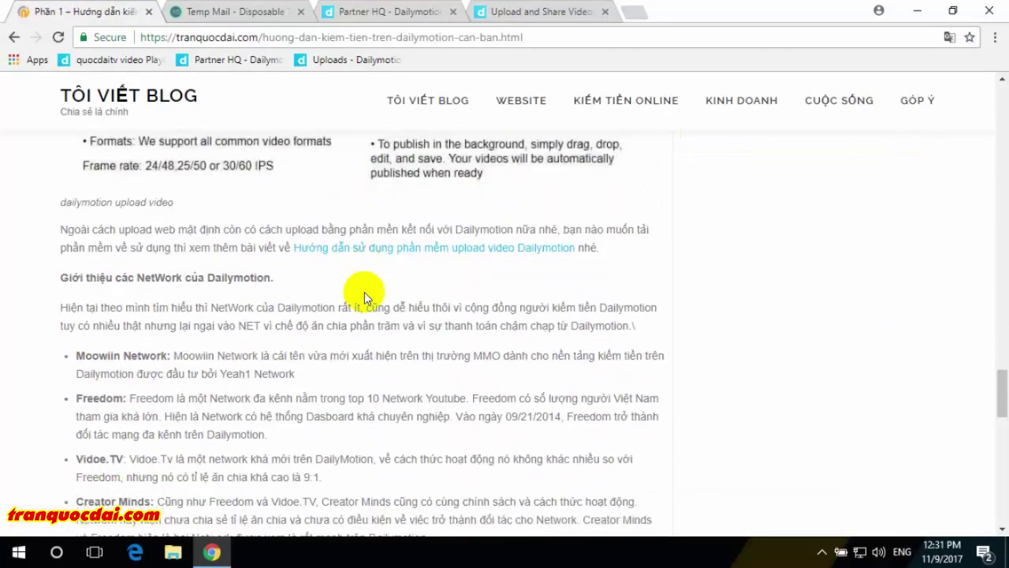
scroll(364, 296, "down", 3)
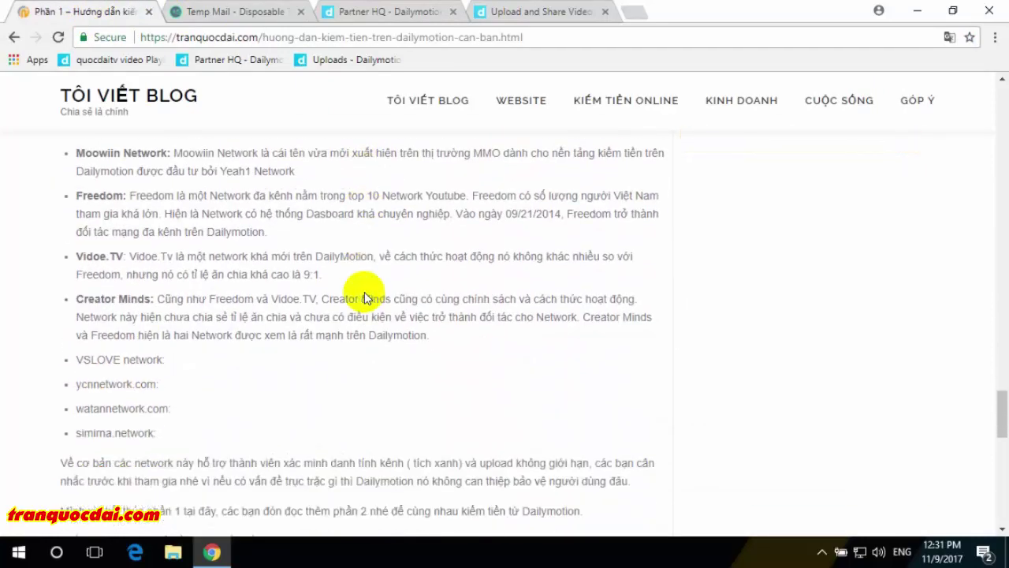
scroll(364, 296, "up", 3)
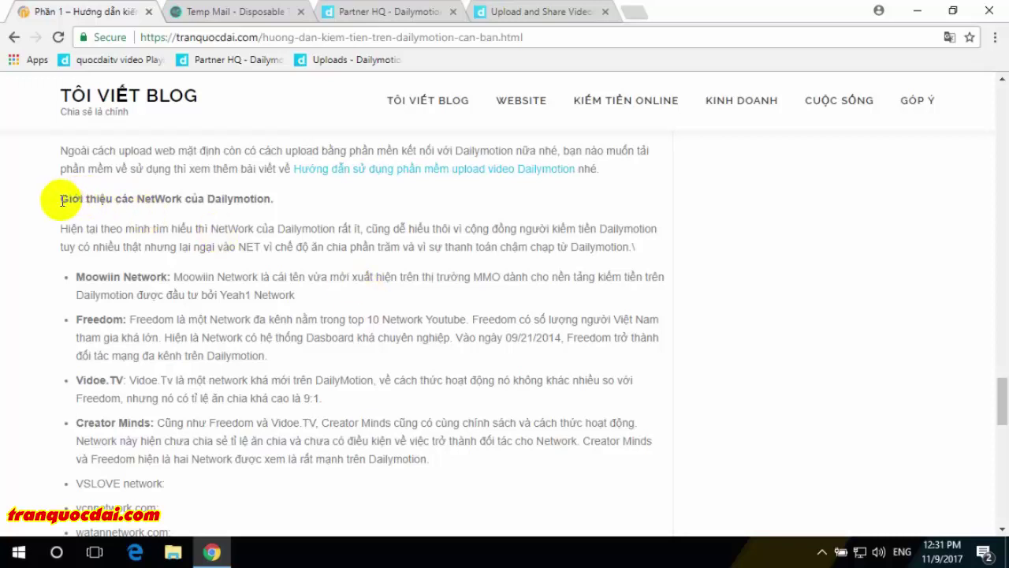
- Highlight the networks heading, the names Moowiin, Freedom and Creator Minds, and the closing paragraph
left_click_drag(63, 198, 316, 199)
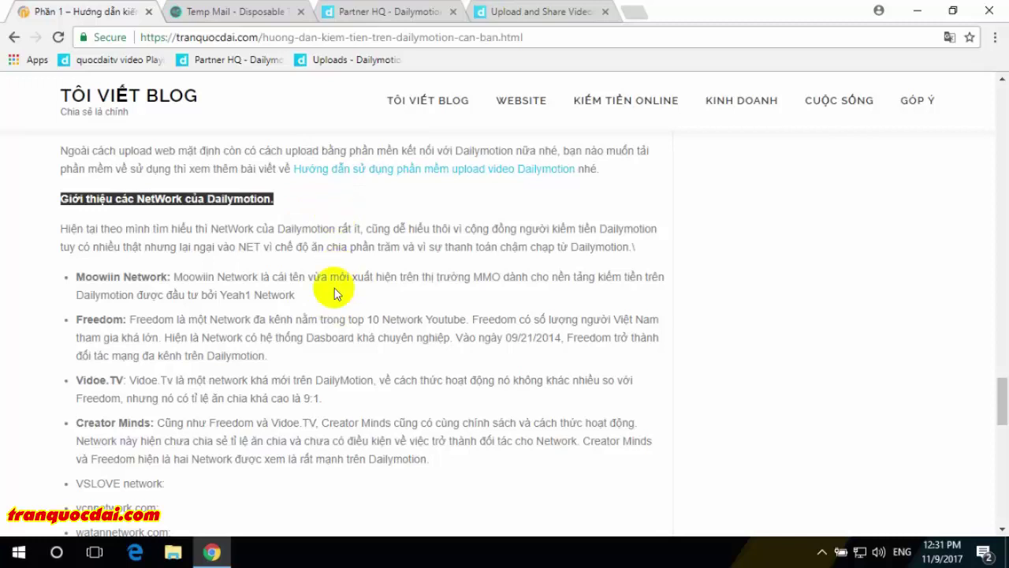
scroll(333, 292, "down", 1)
double_click(93, 198)
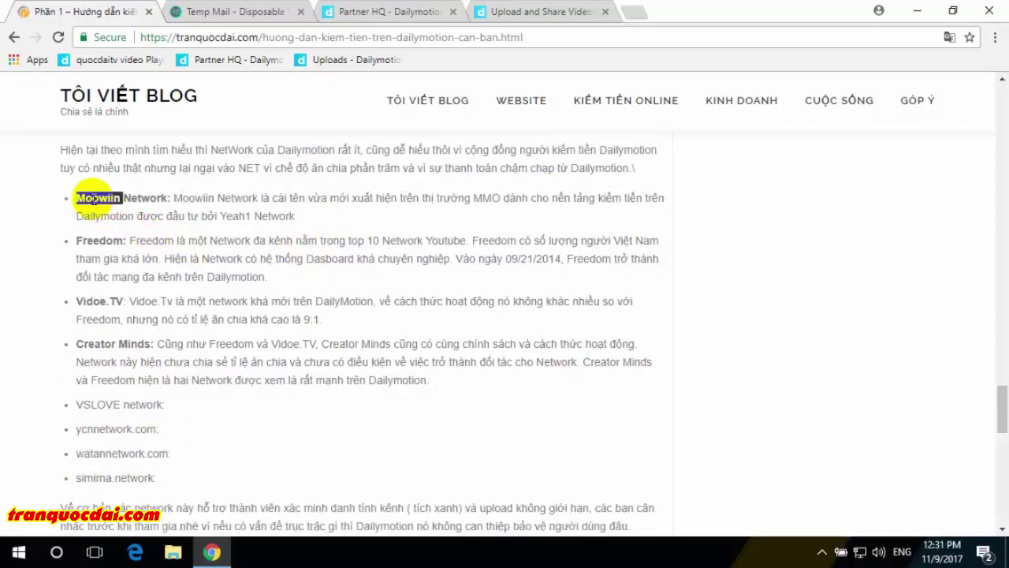
double_click(96, 239)
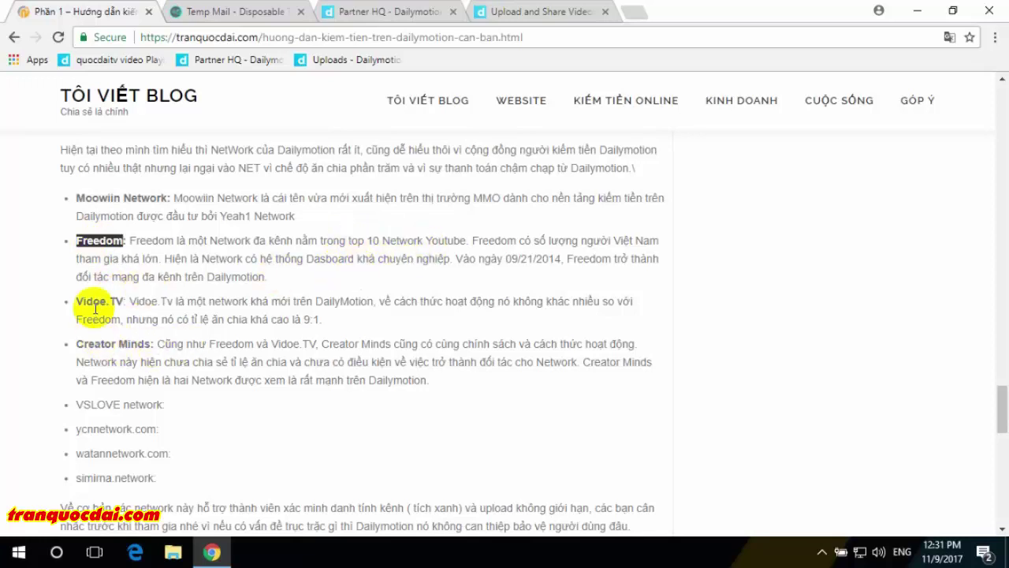
left_click_drag(74, 344, 150, 344)
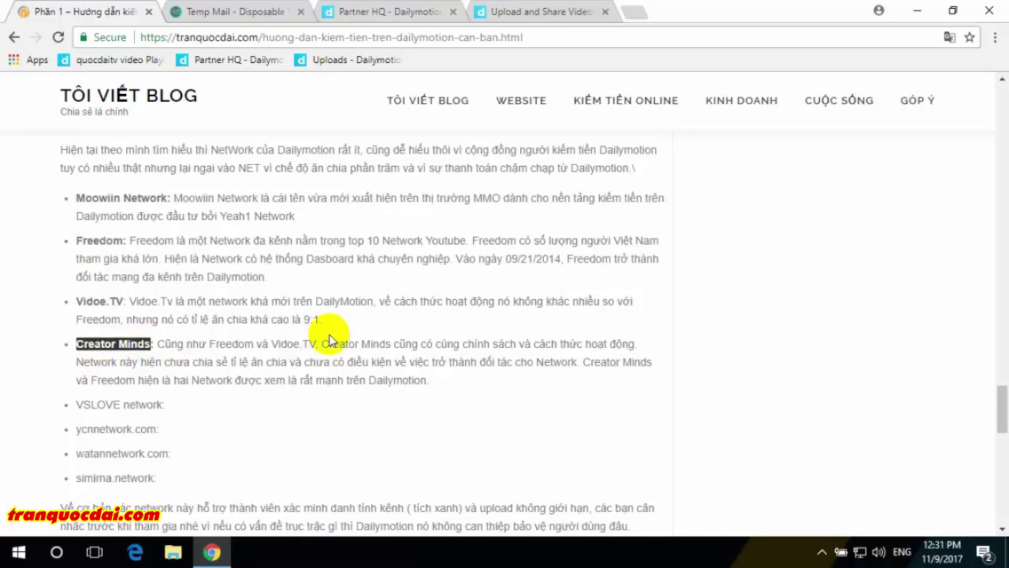
scroll(329, 341, "down", 2)
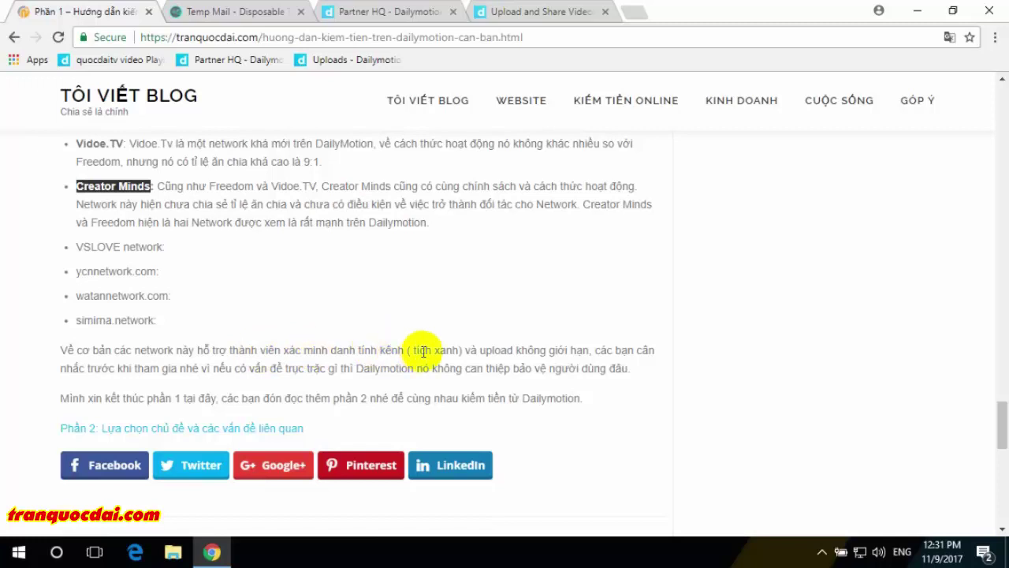
left_click_drag(507, 349, 613, 353)
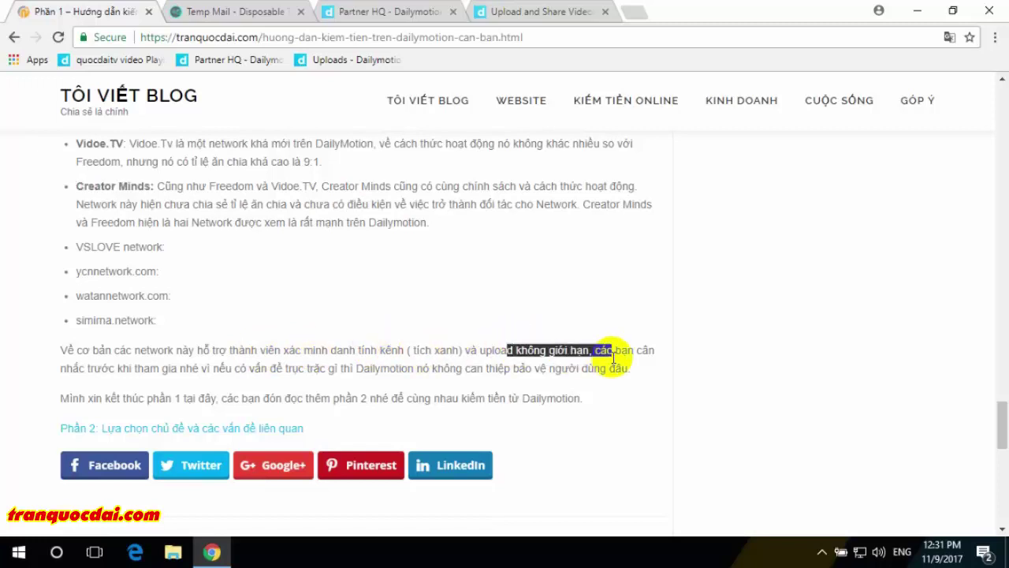